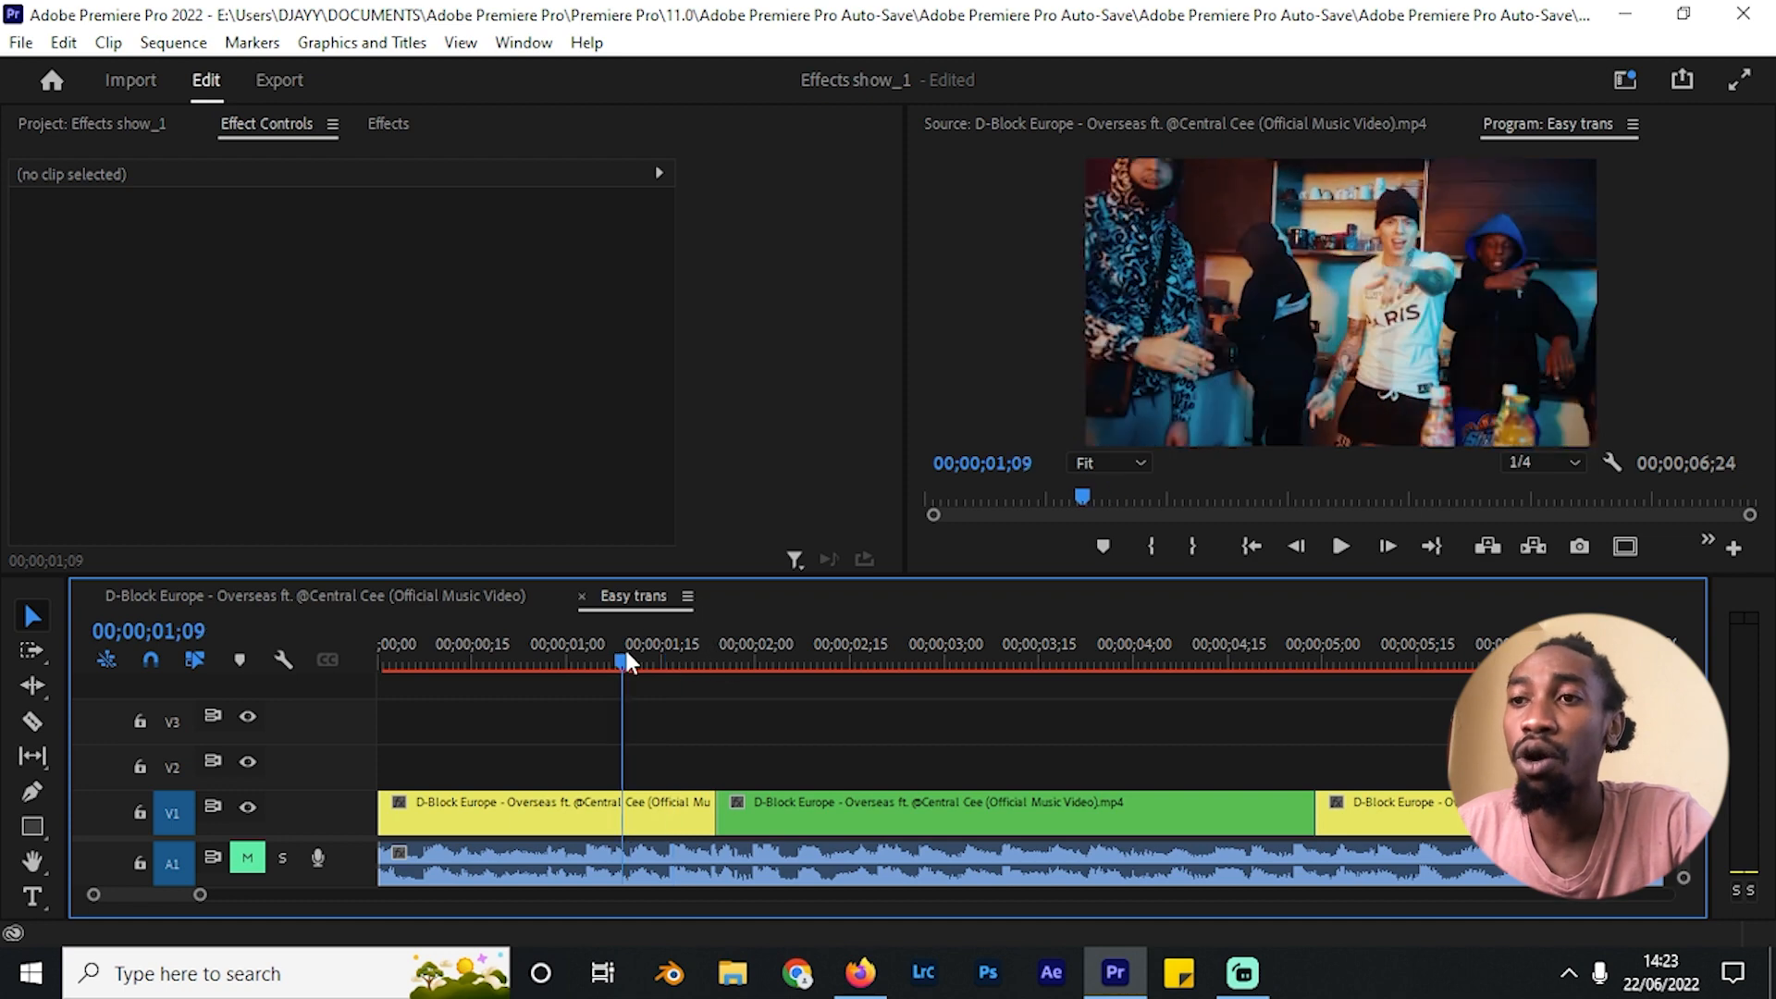
Step: Cut the first yellow clip at 00;00;01;17 and move the short end piece up to track V2
{"action": "left_click_drag", "start_coordinate": [626, 651], "coordinate": [670, 668]}
{"action": "key", "text": "c"}
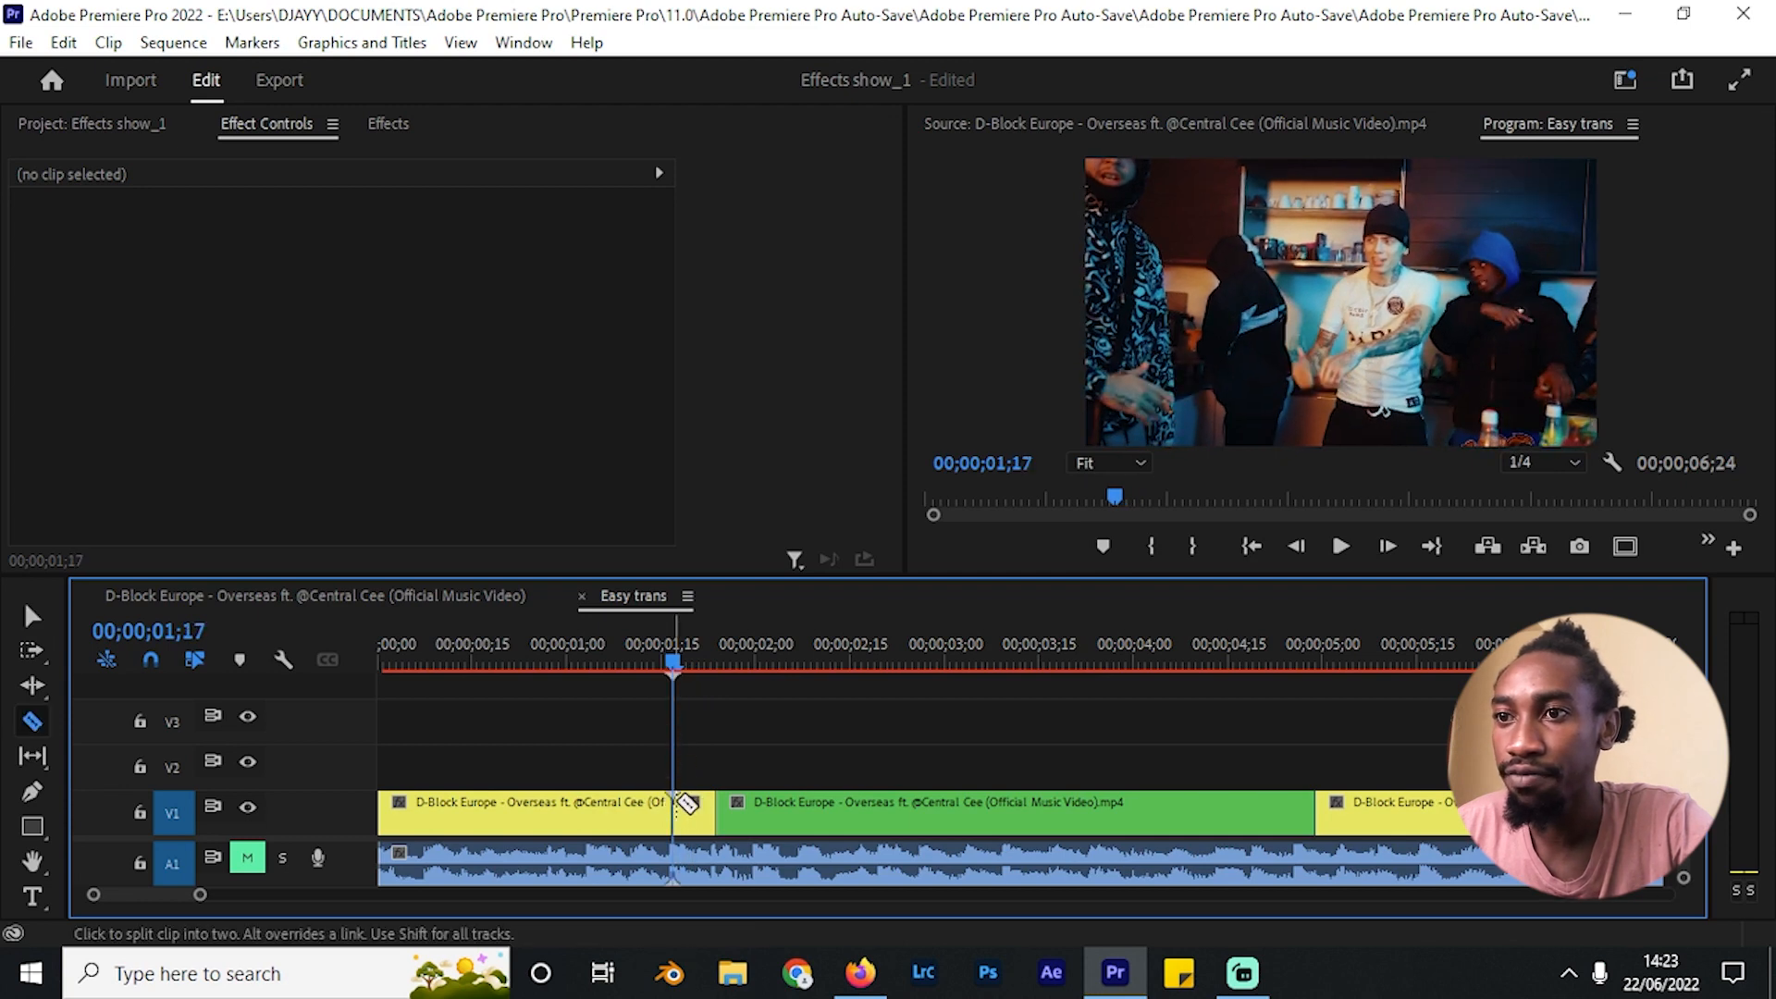
{"action": "key", "text": "v"}
{"action": "key", "text": "shift+Right"}
{"action": "left_click_drag", "start_coordinate": [694, 816], "coordinate": [690, 769]}
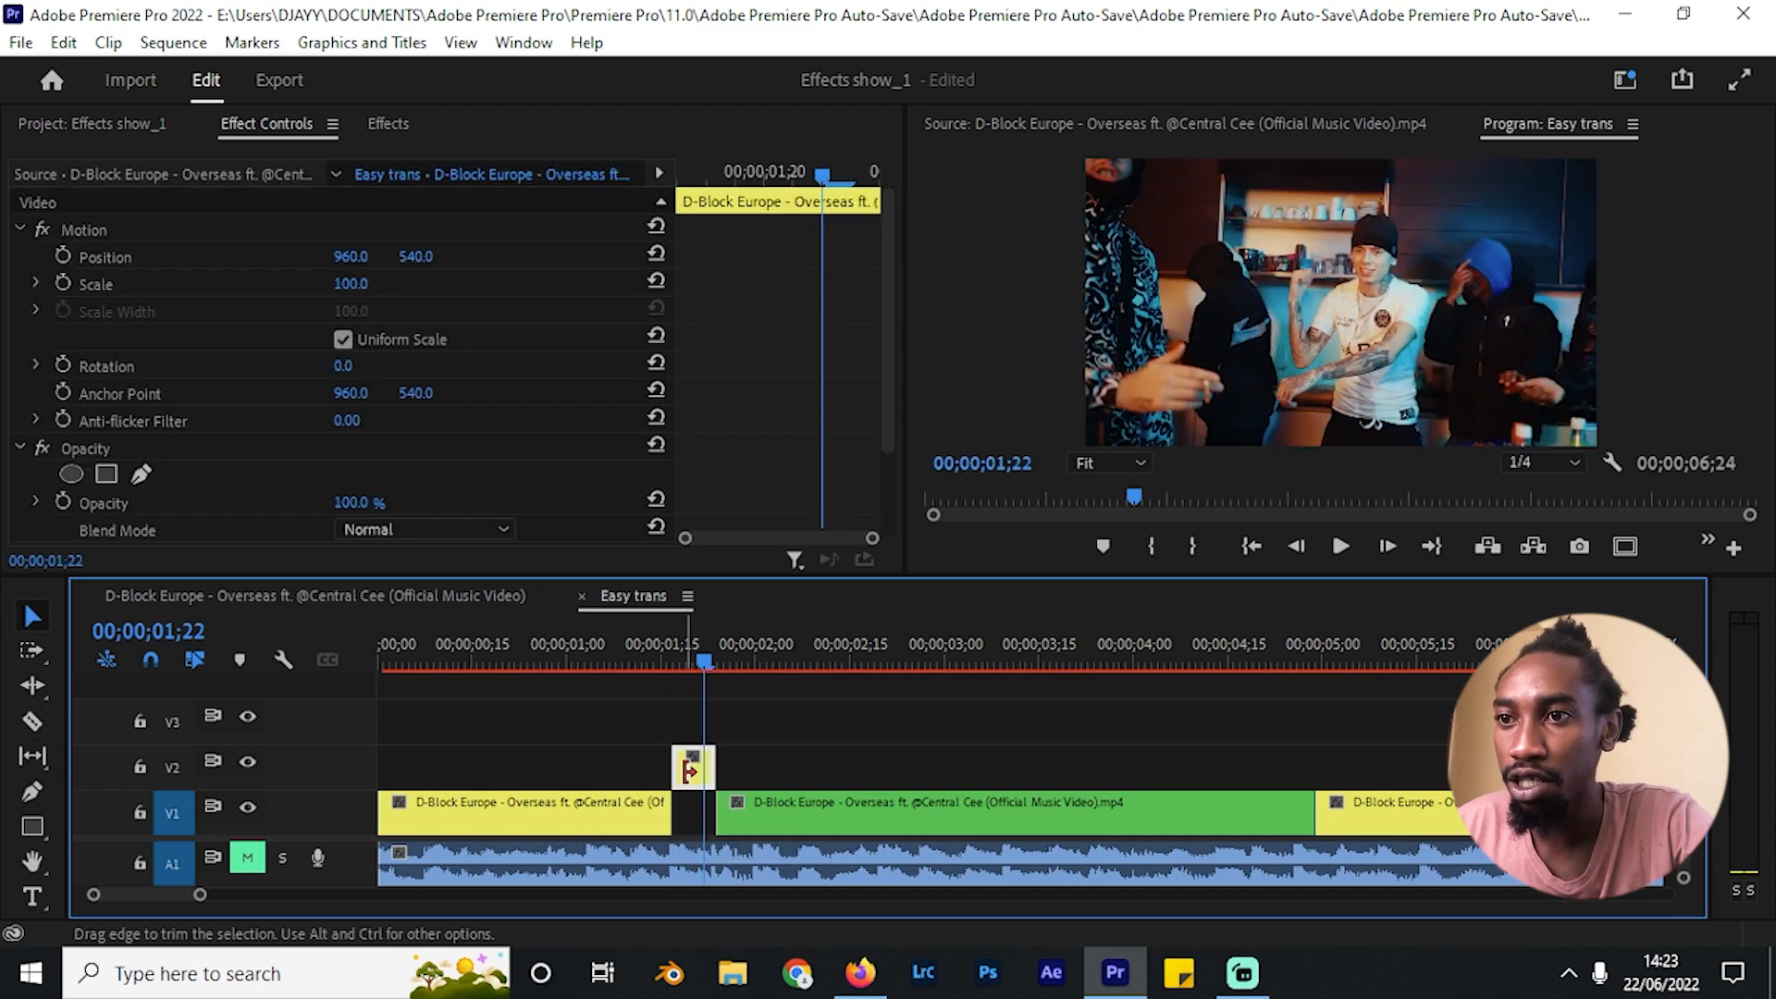
Step: Duplicate the short piece on V2 and place the copy directly after the original
{"action": "left_click_drag", "start_coordinate": [669, 661], "coordinate": [680, 661]}
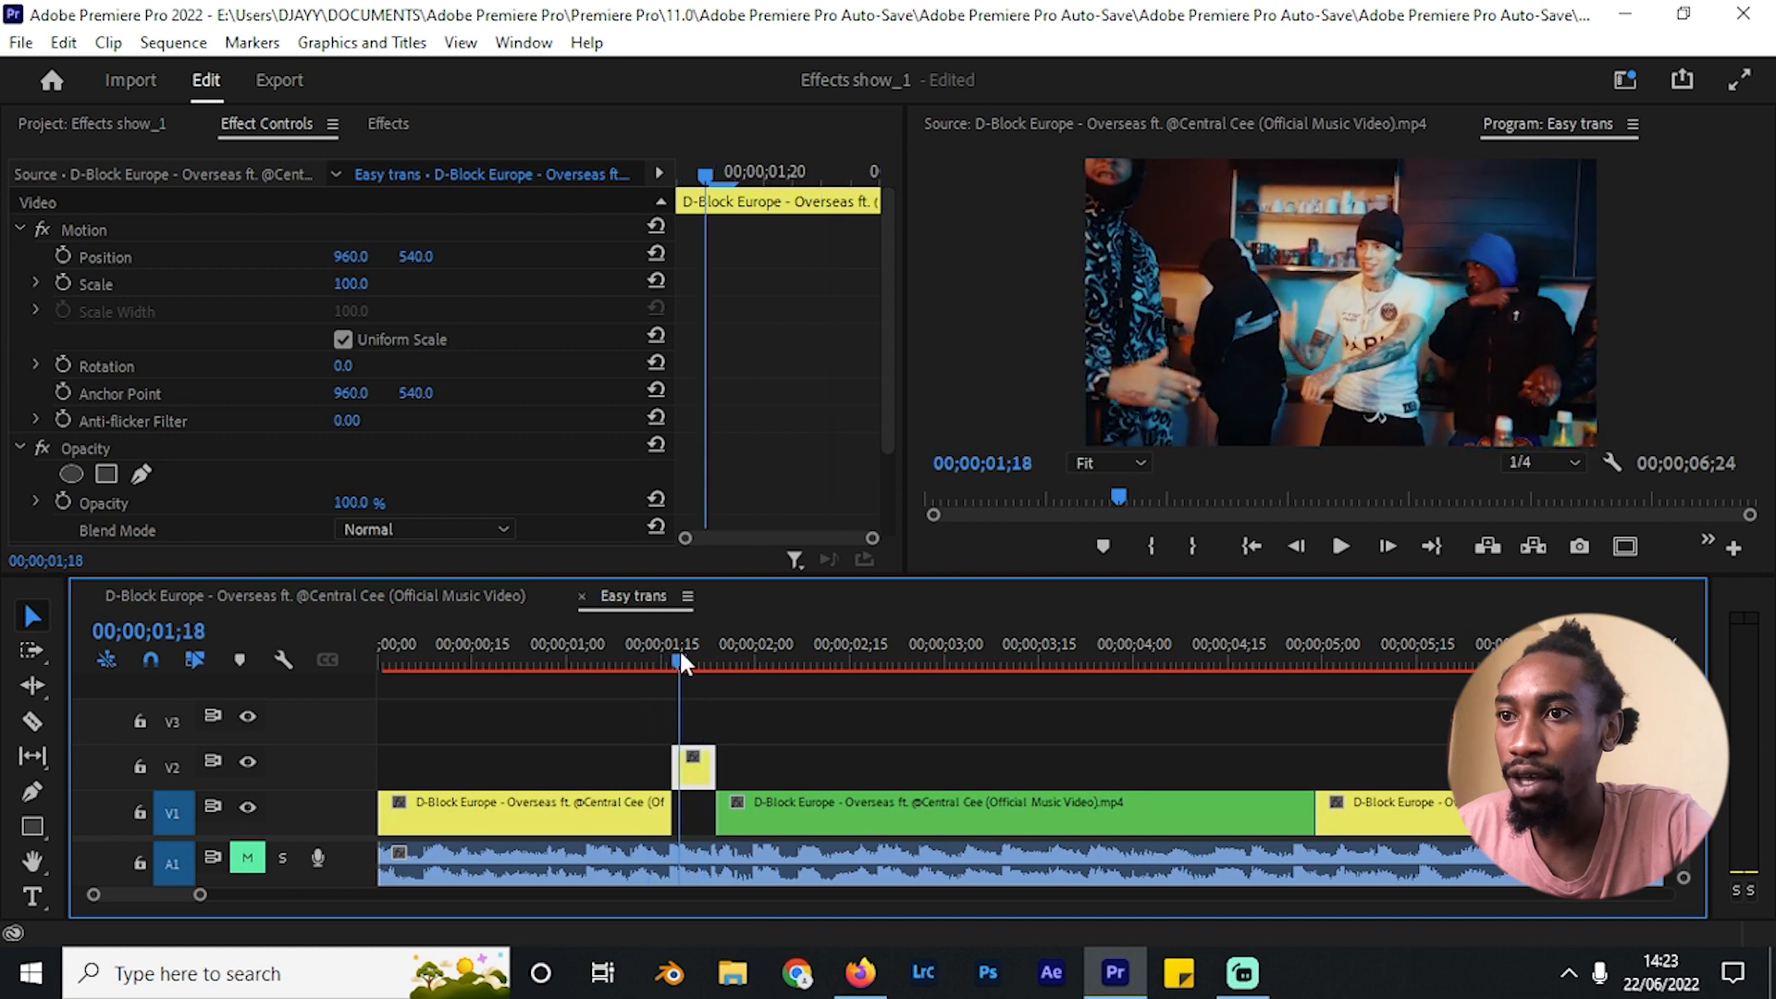
{"action": "left_click", "coordinate": [735, 764]}
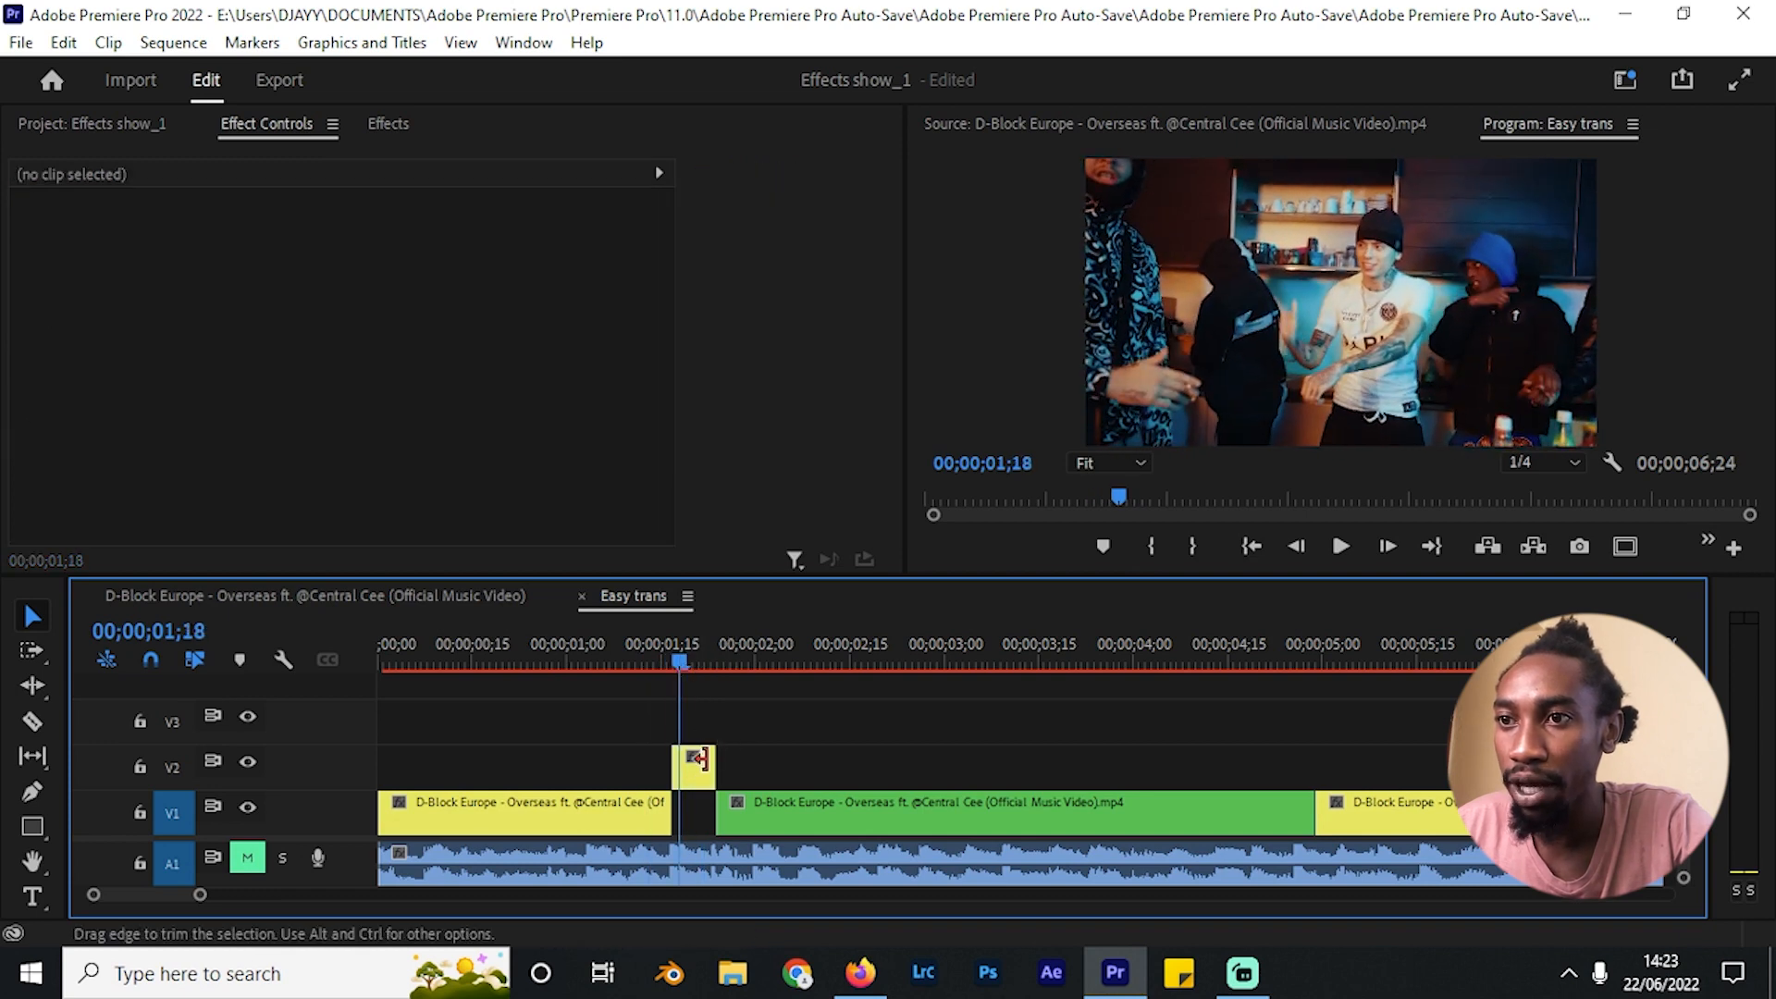
{"action": "left_click_drag", "start_coordinate": [677, 661], "coordinate": [591, 661]}
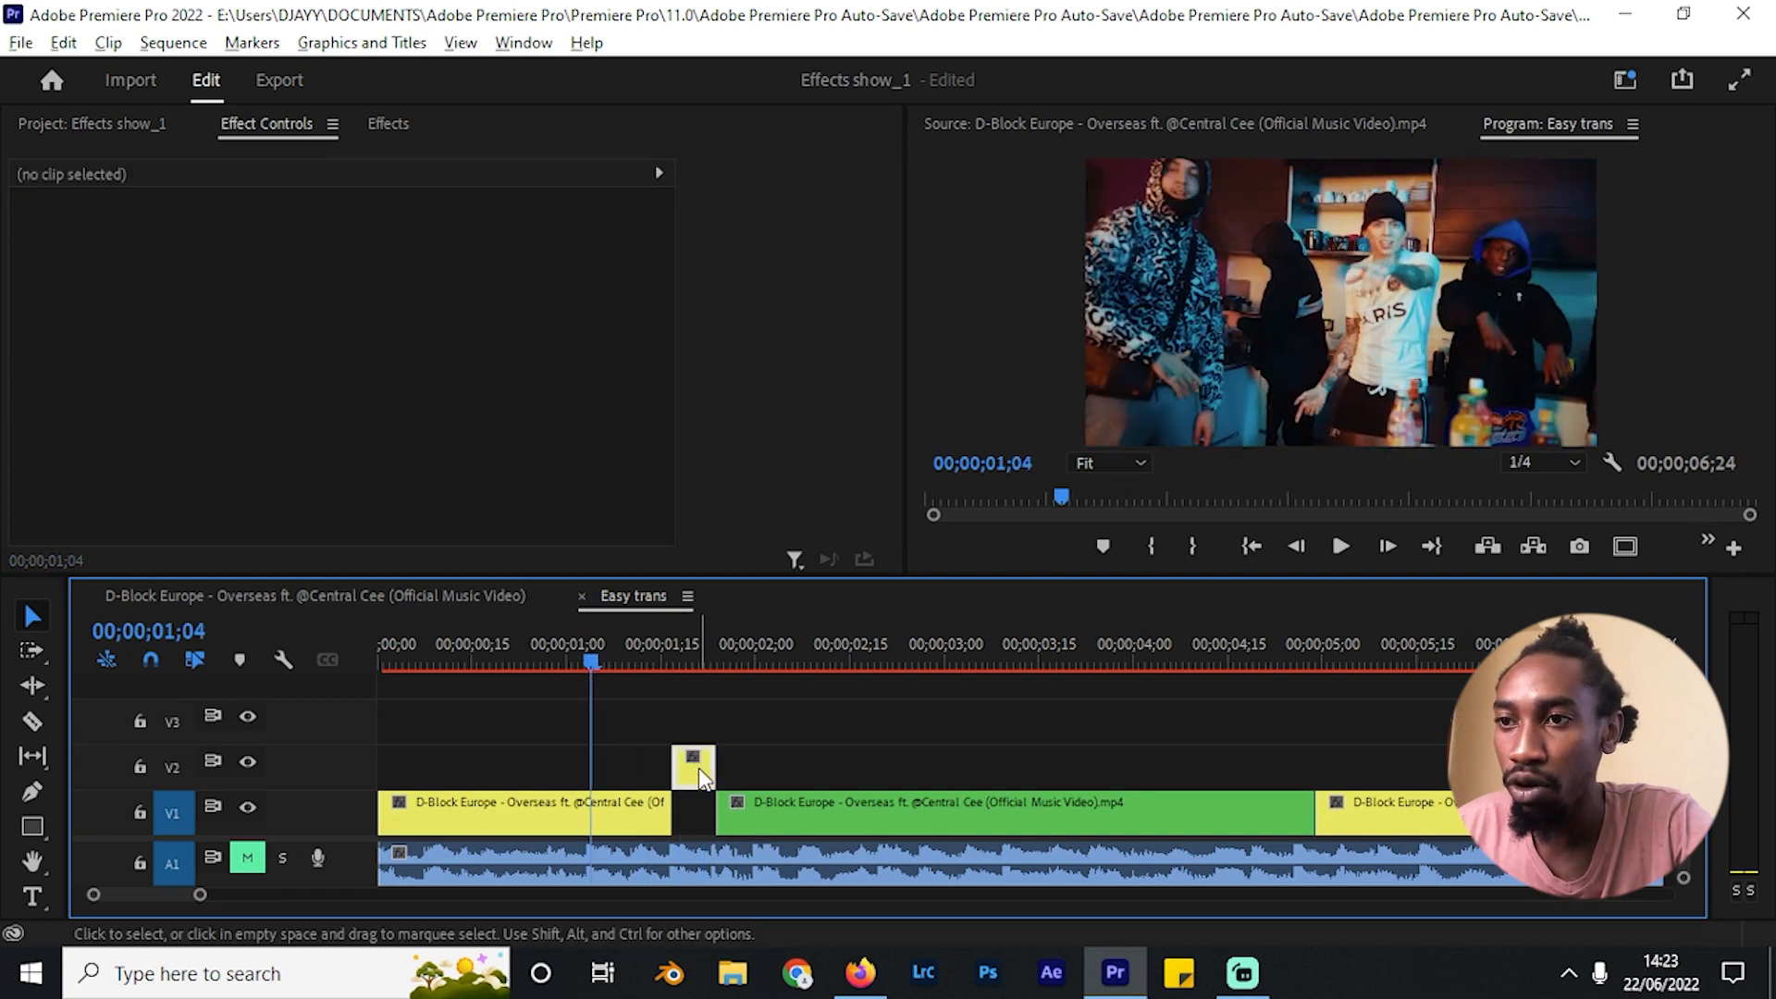
{"action": "left_click_drag", "start_coordinate": [697, 768], "coordinate": [742, 768]}
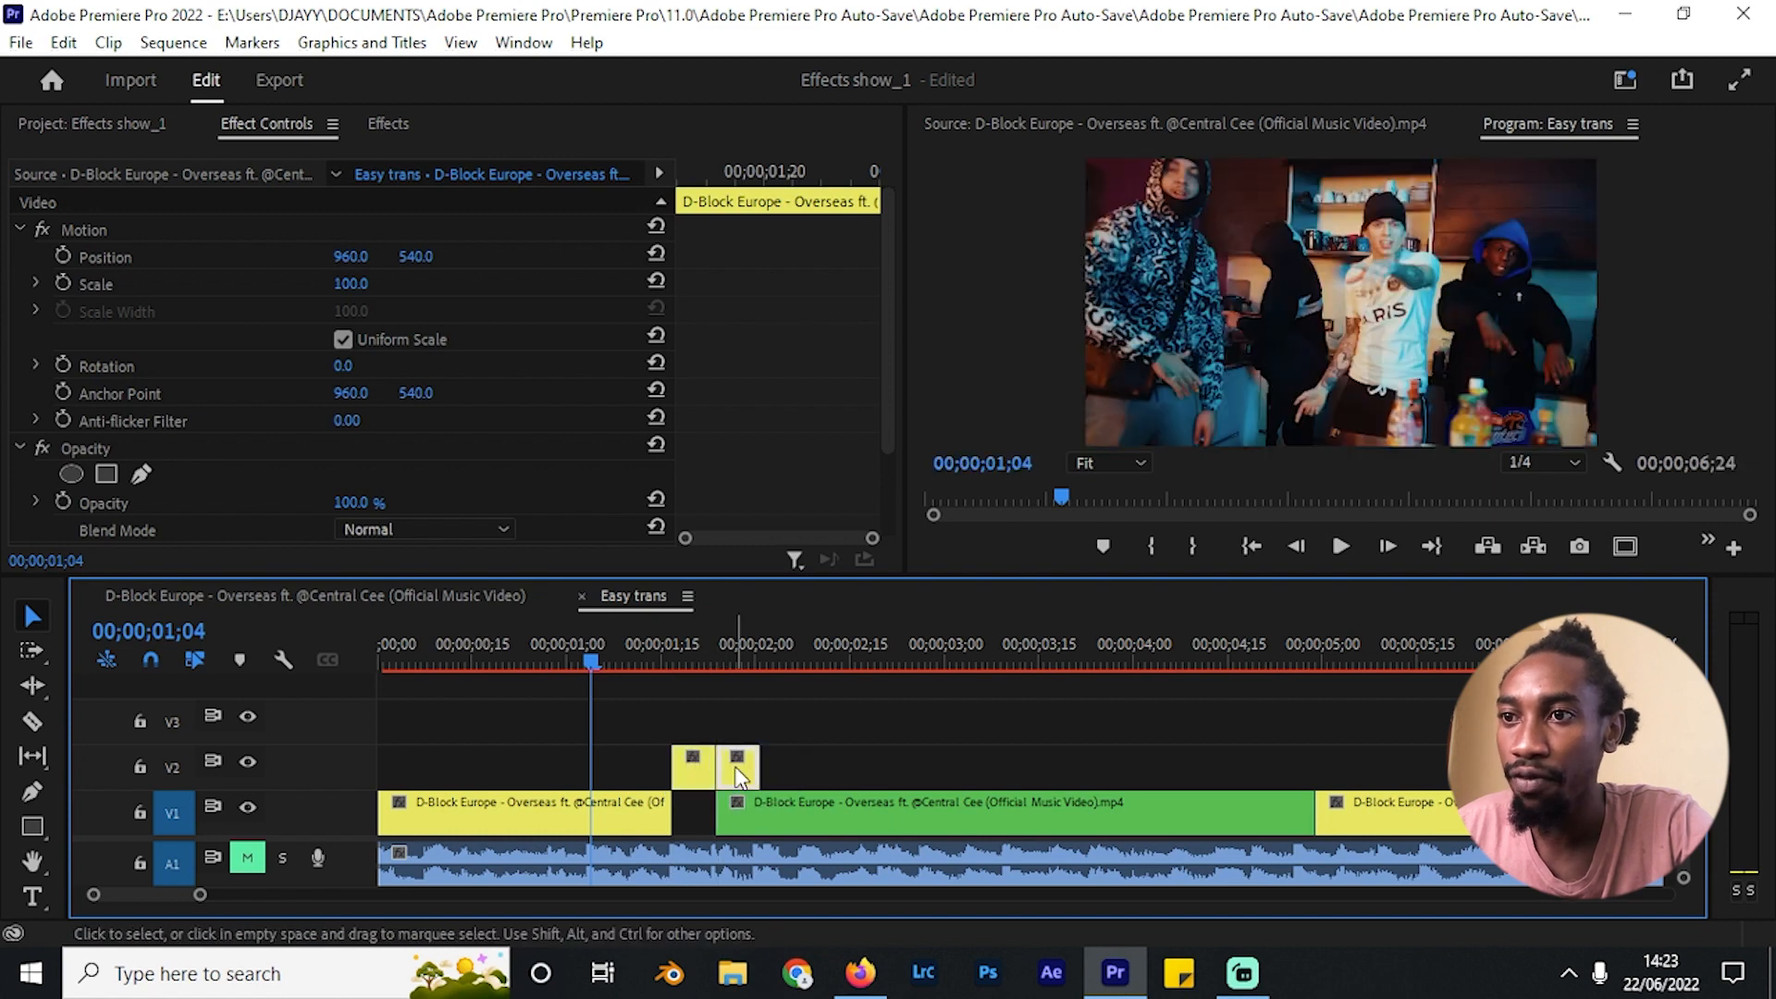
Step: Enable Reverse Speed for the duplicated short piece on V2
{"action": "left_click", "coordinate": [740, 770]}
{"action": "right_click", "coordinate": [737, 764]}
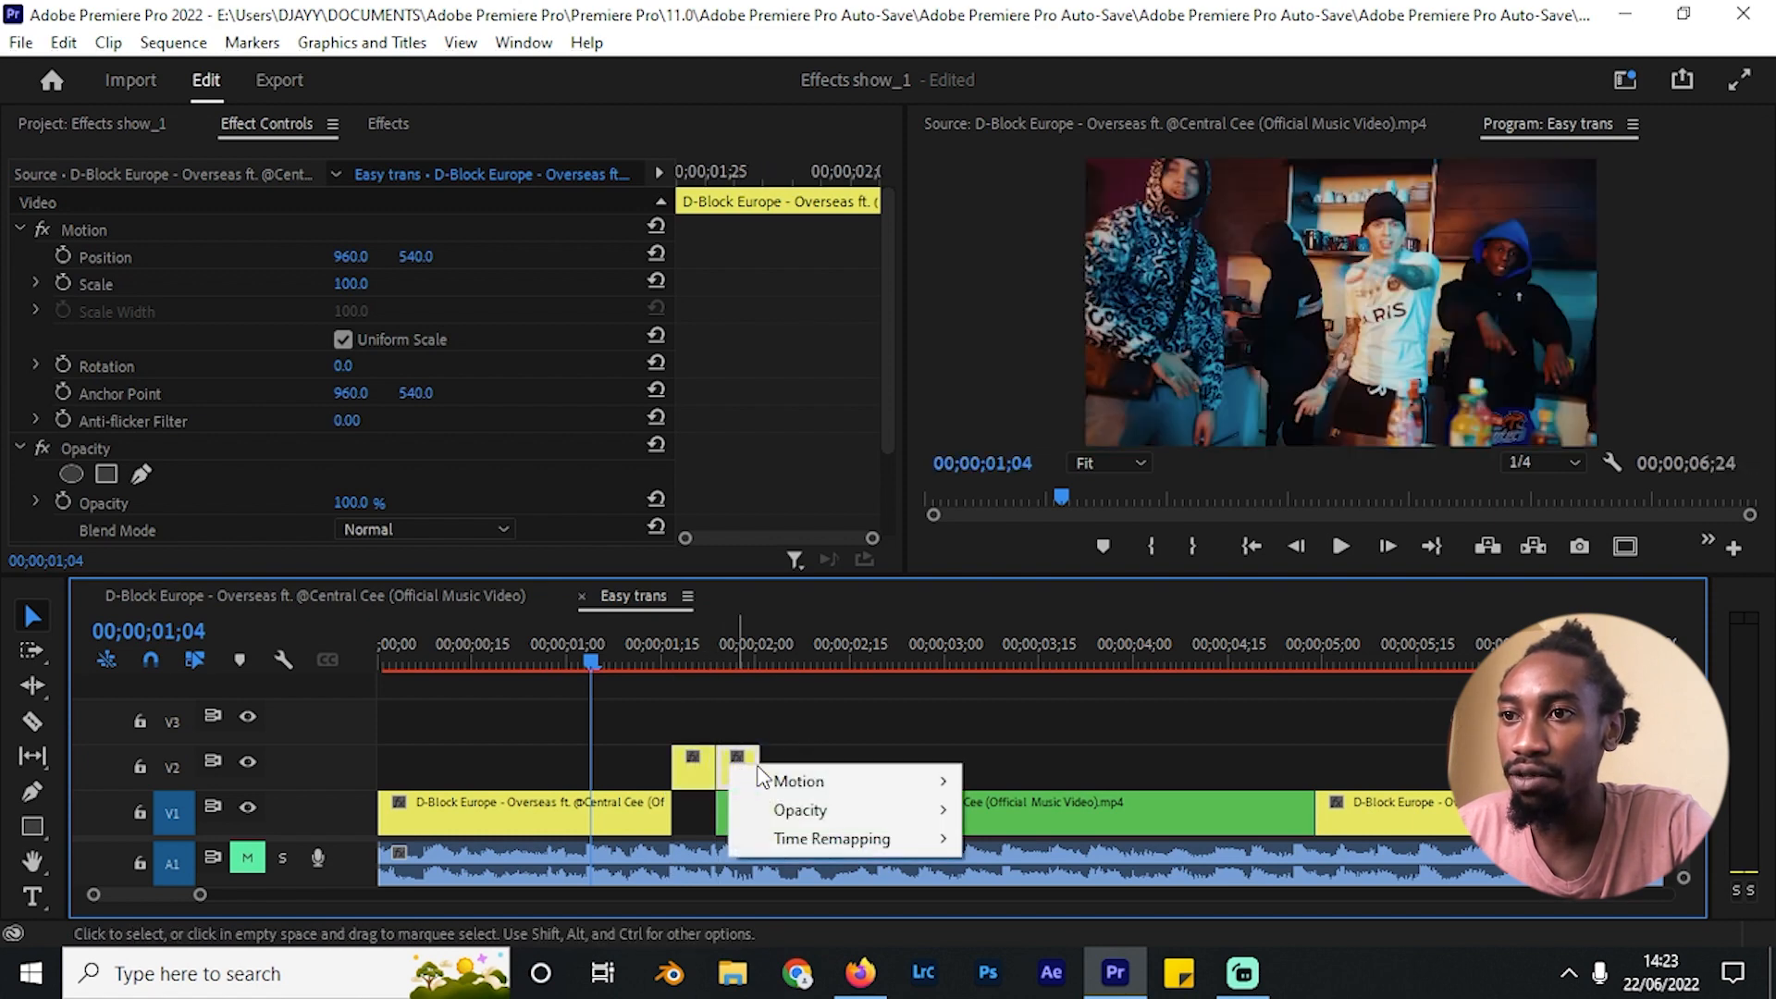
{"action": "left_click", "coordinate": [781, 742]}
{"action": "right_click", "coordinate": [750, 774]}
{"action": "left_click", "coordinate": [849, 794]}
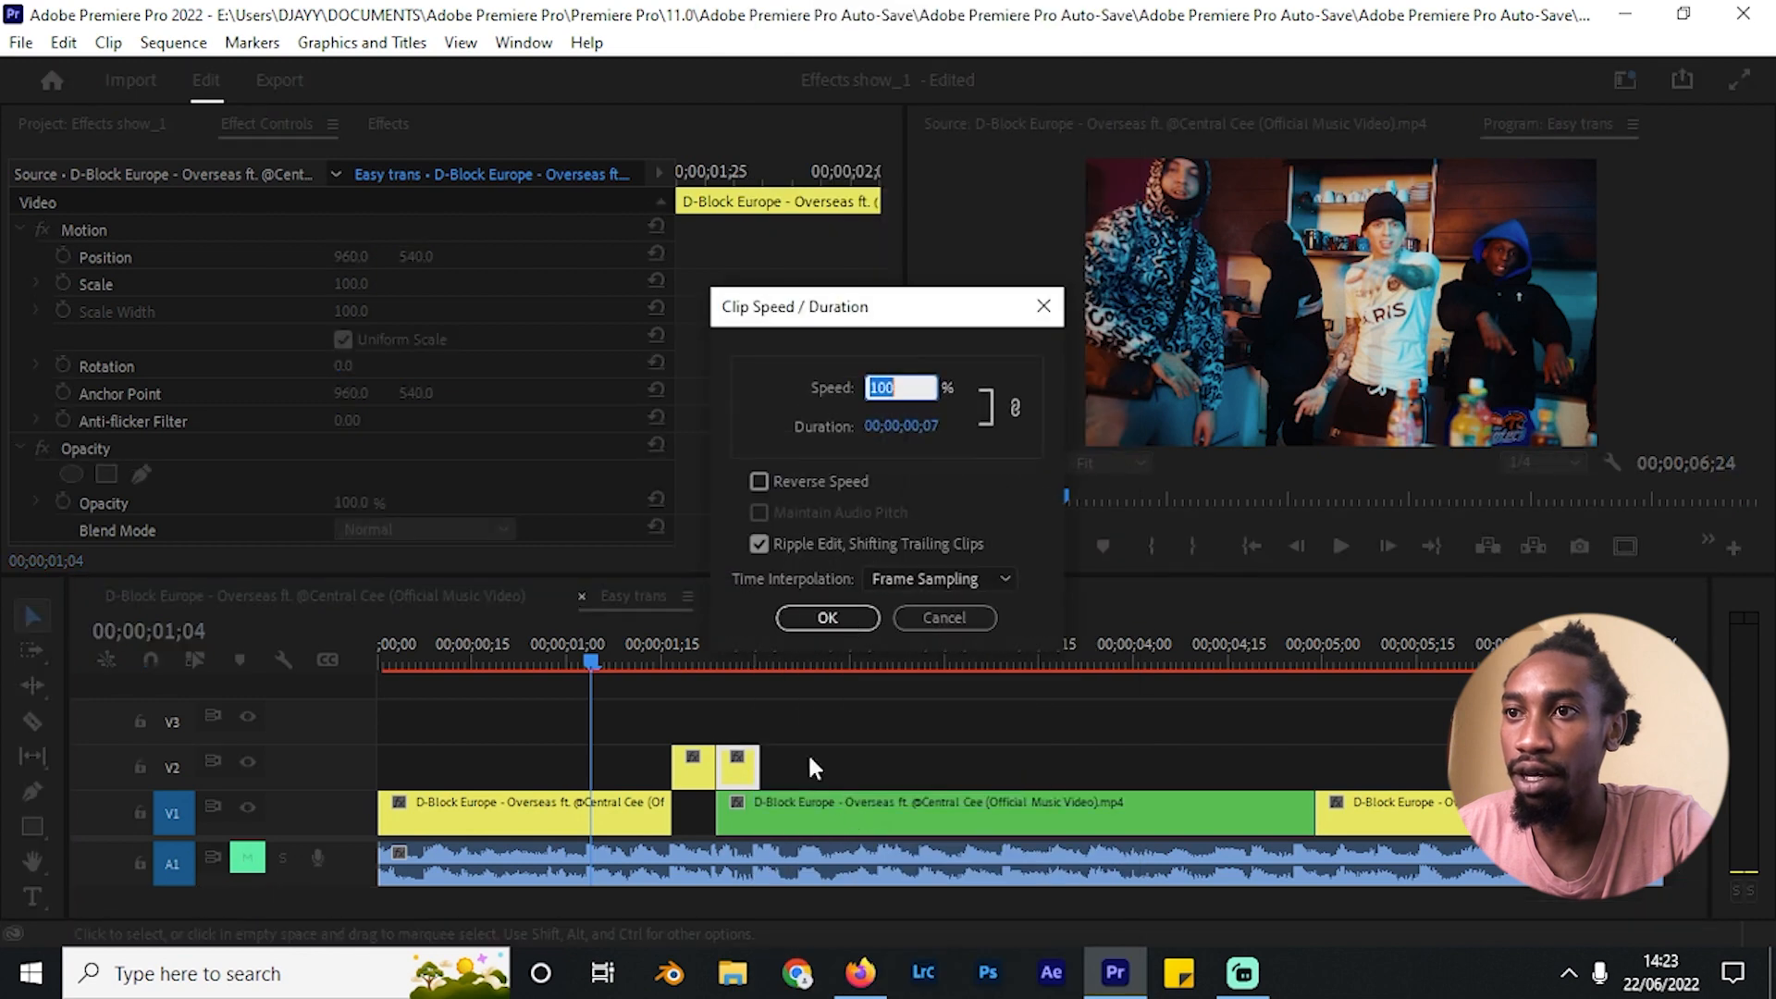
{"action": "left_click", "coordinate": [800, 479]}
{"action": "left_click", "coordinate": [828, 614]}
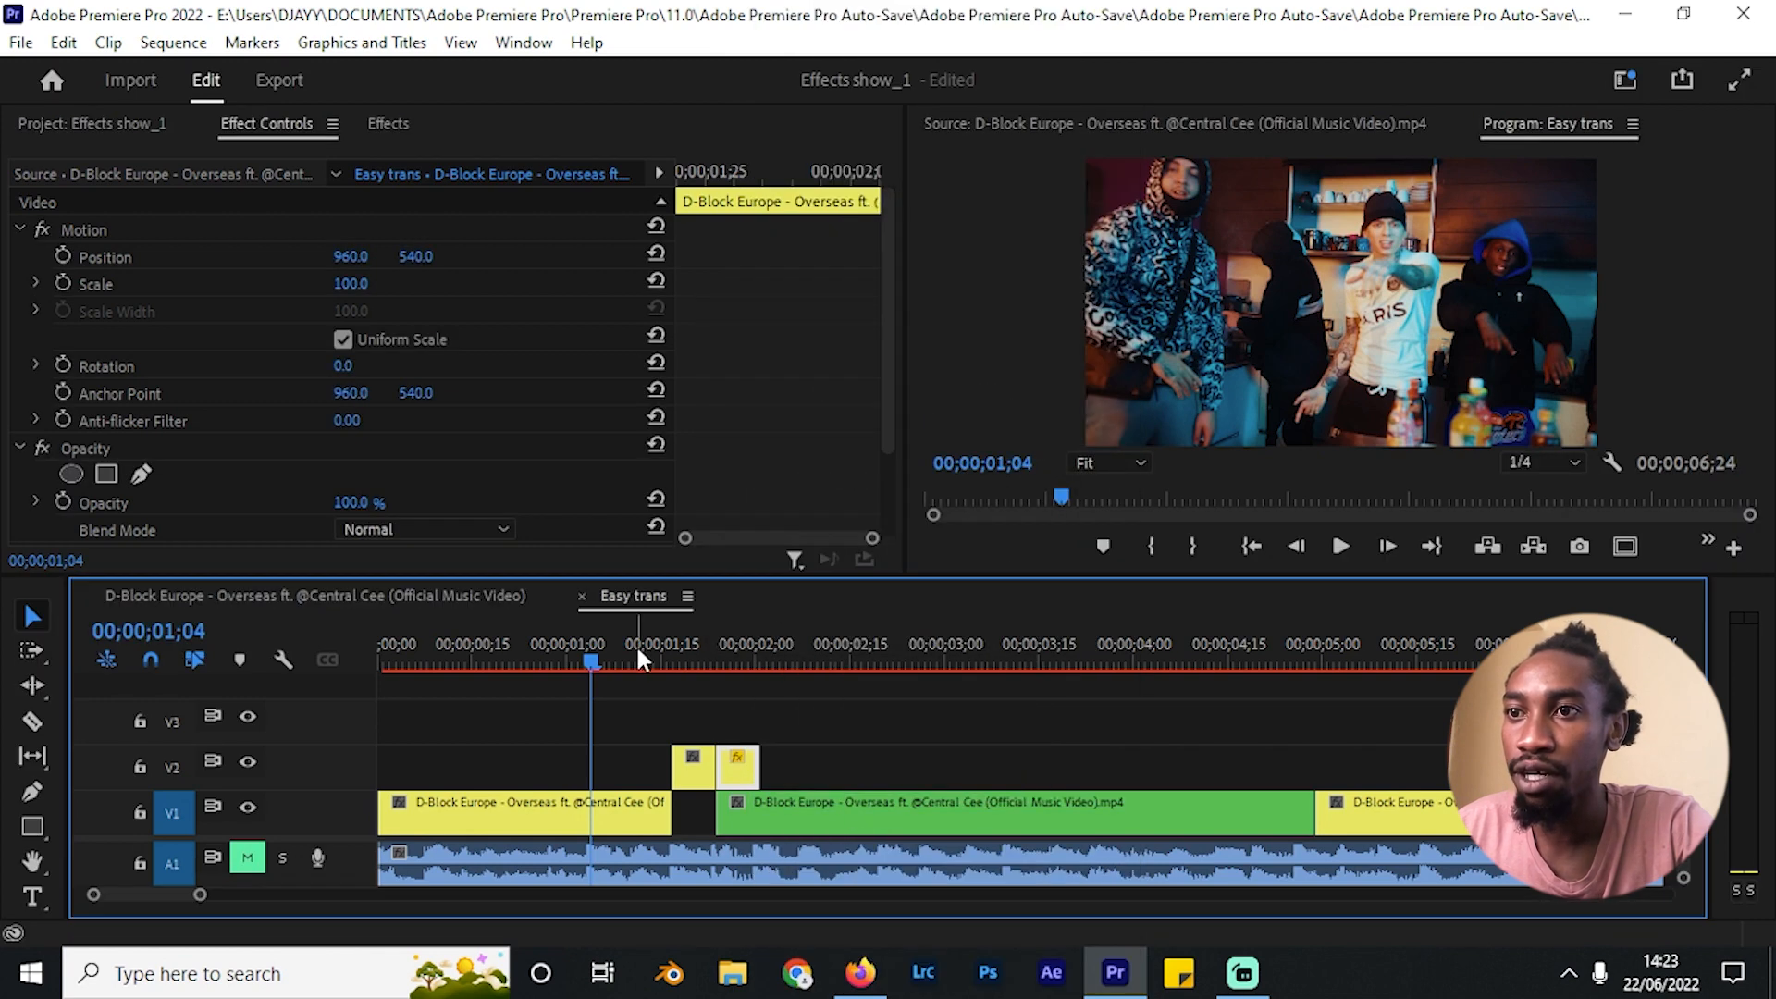
Step: Shift the green clip and the clips following it on V1 so the green clip starts at about 00;00;02;17
{"action": "left_click_drag", "start_coordinate": [636, 644], "coordinate": [673, 664]}
{"action": "left_click_drag", "start_coordinate": [1347, 751], "coordinate": [1169, 822]}
{"action": "left_click_drag", "start_coordinate": [906, 825], "coordinate": [1056, 832]}
{"action": "left_click_drag", "start_coordinate": [955, 773], "coordinate": [696, 766]}
Step: Duplicate the forward and reversed pair on V2 and place the copy directly after the first pair
{"action": "left_click_drag", "start_coordinate": [669, 663], "coordinate": [622, 662]}
{"action": "left_click_drag", "start_coordinate": [791, 708], "coordinate": [663, 775]}
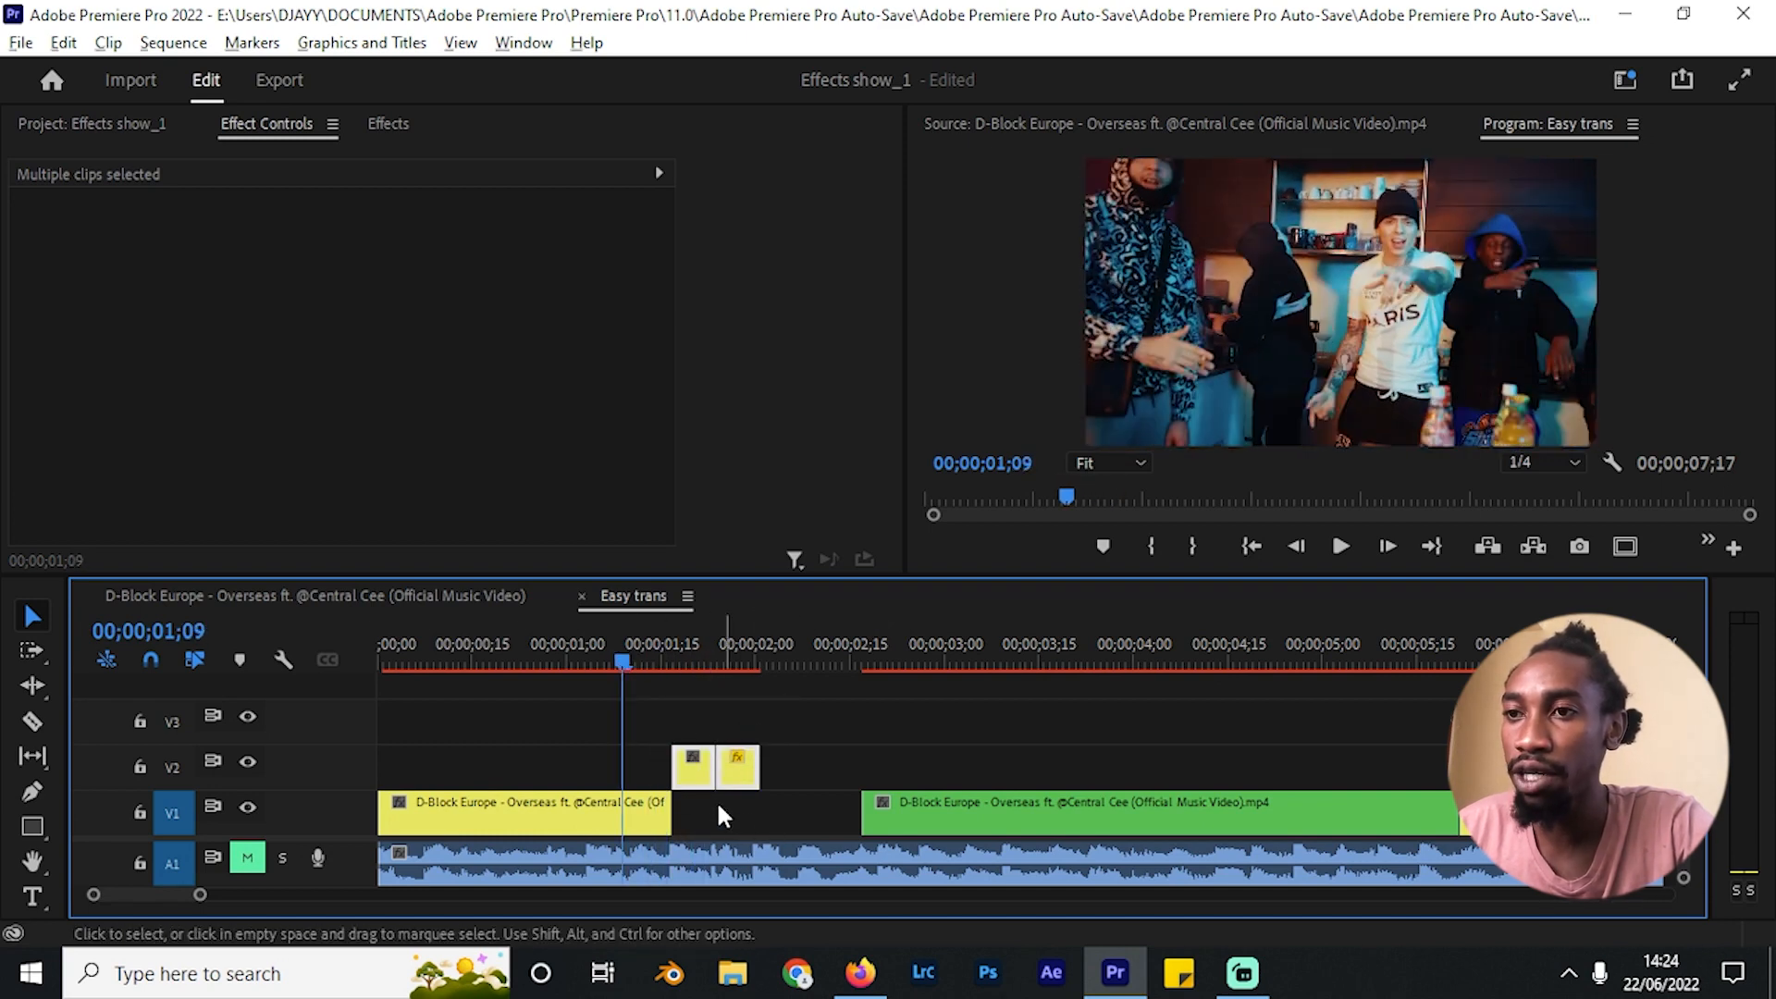
{"action": "left_click_drag", "start_coordinate": [694, 782], "coordinate": [794, 782]}
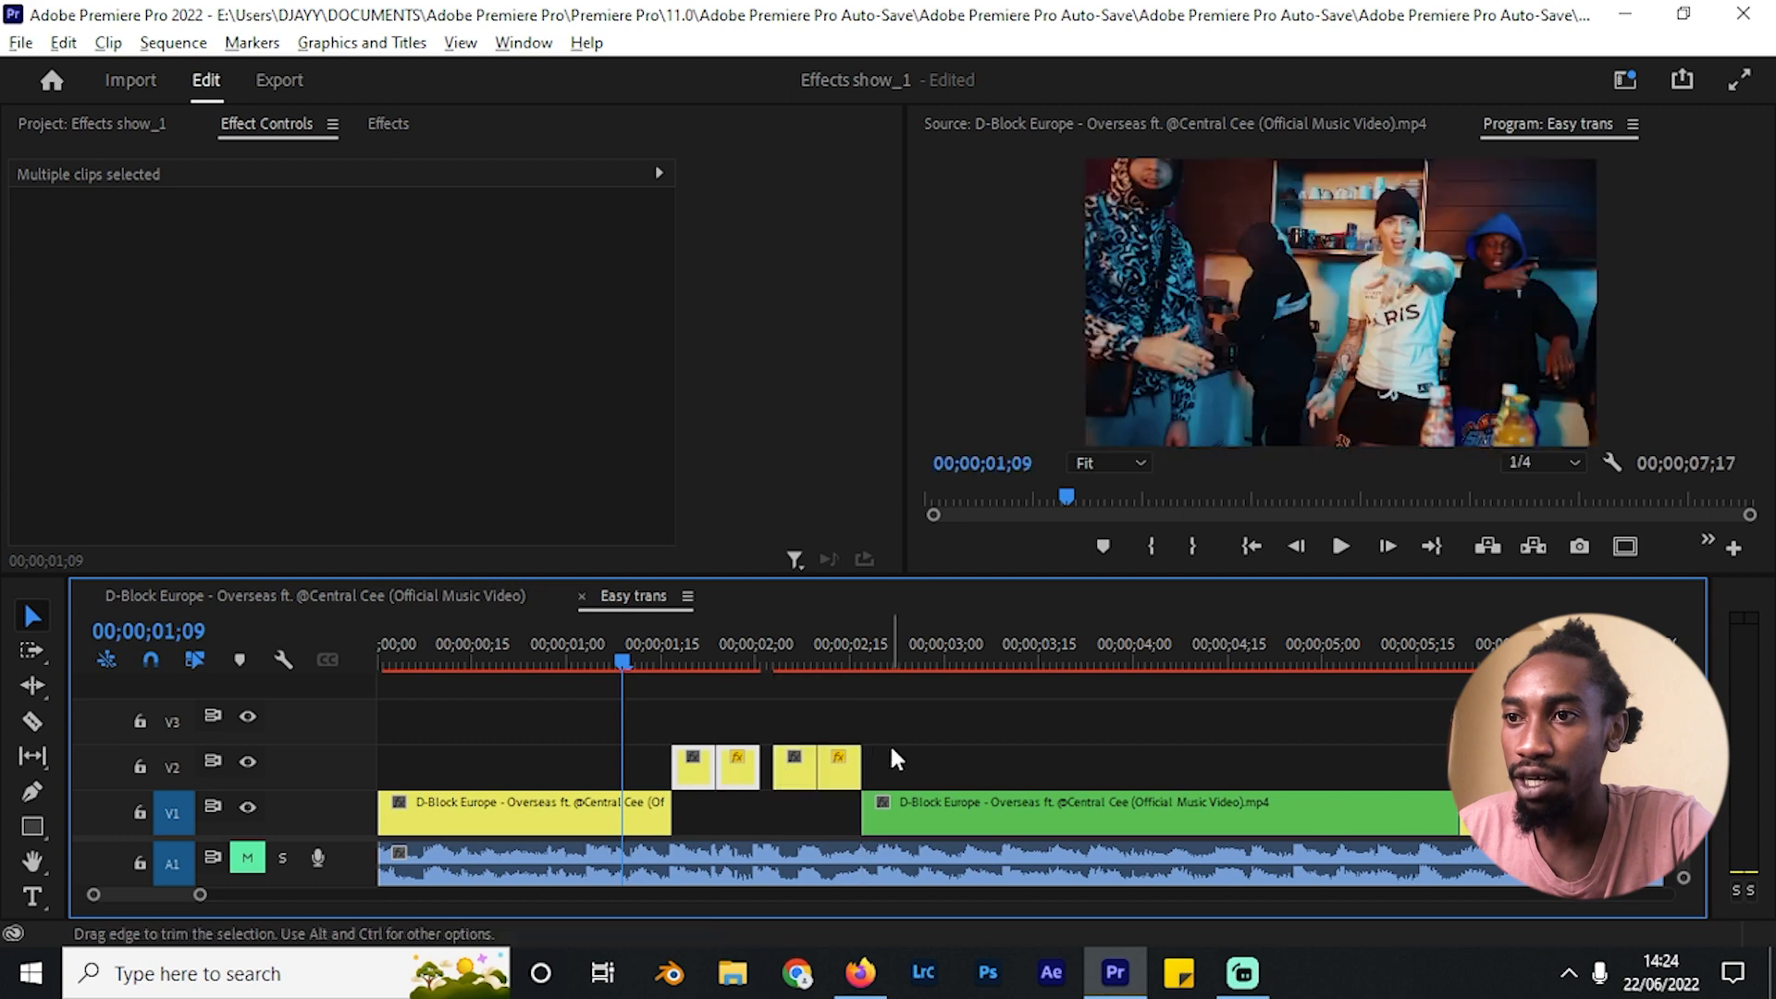
{"action": "left_click_drag", "start_coordinate": [945, 713], "coordinate": [785, 782]}
{"action": "key", "text": "minus"}
Step: Play back the four short forward and reversed pieces to check the back-and-forth motion
{"action": "key", "text": "space"}
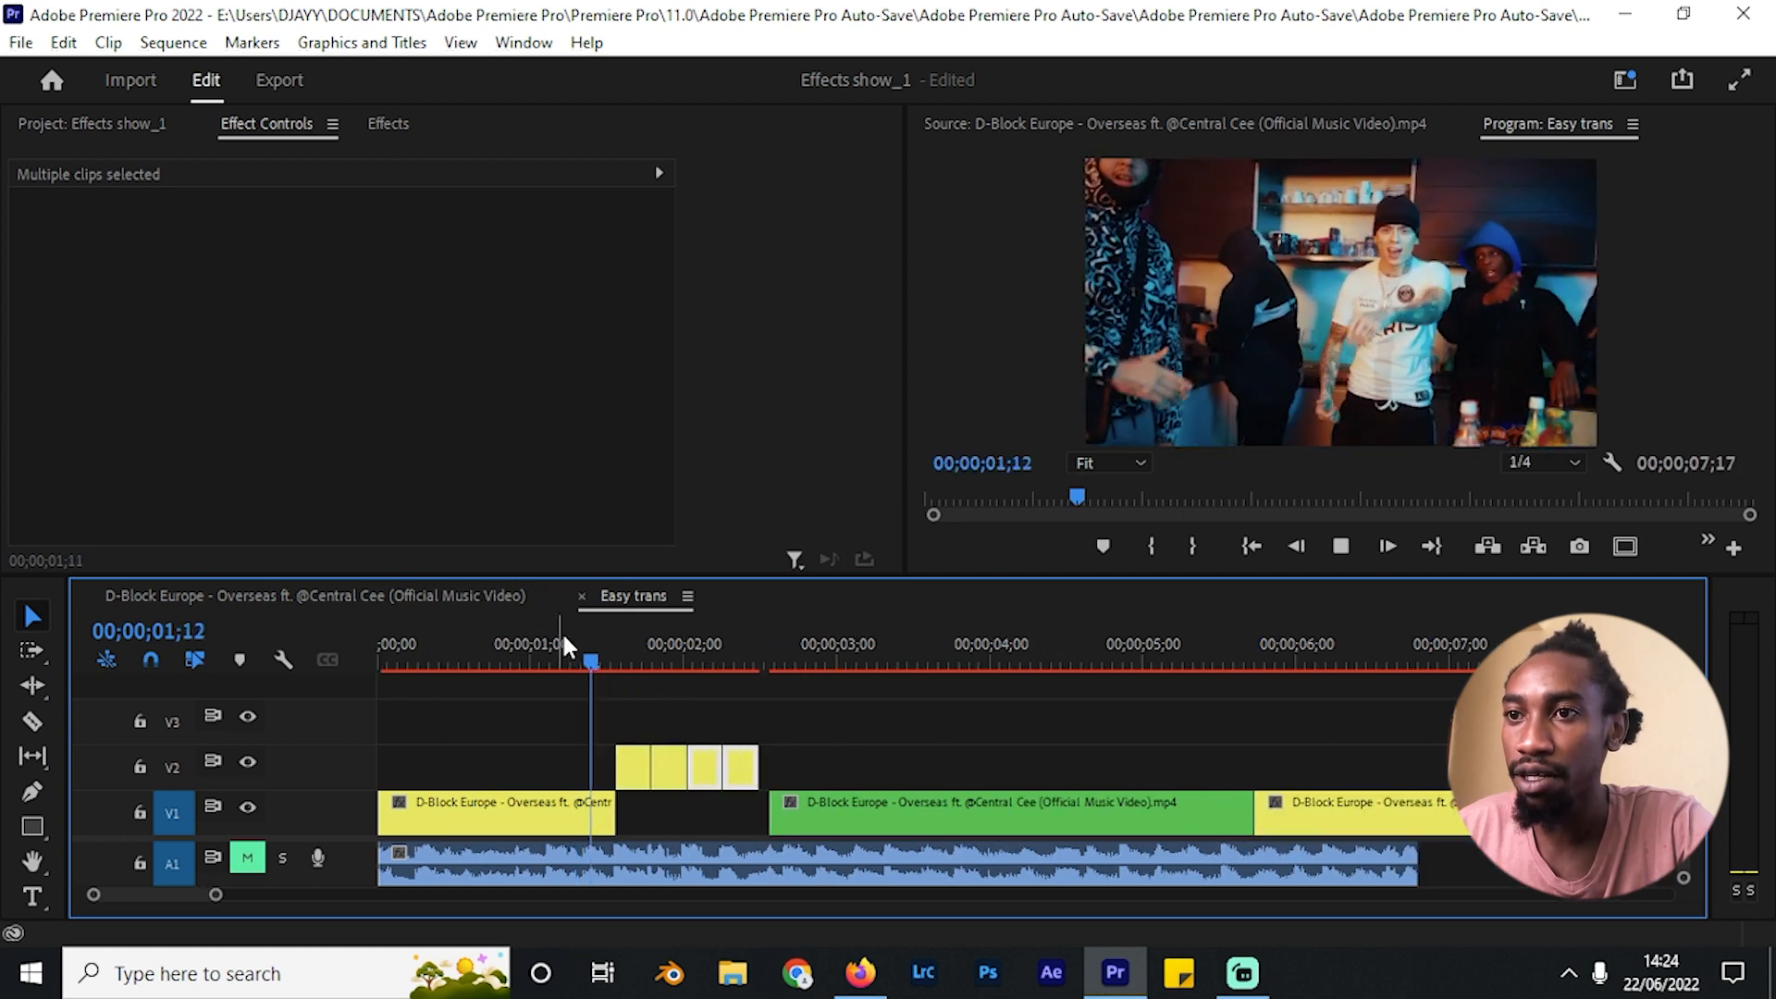
{"action": "left_click_drag", "start_coordinate": [603, 638], "coordinate": [534, 653]}
{"action": "key", "text": "space"}
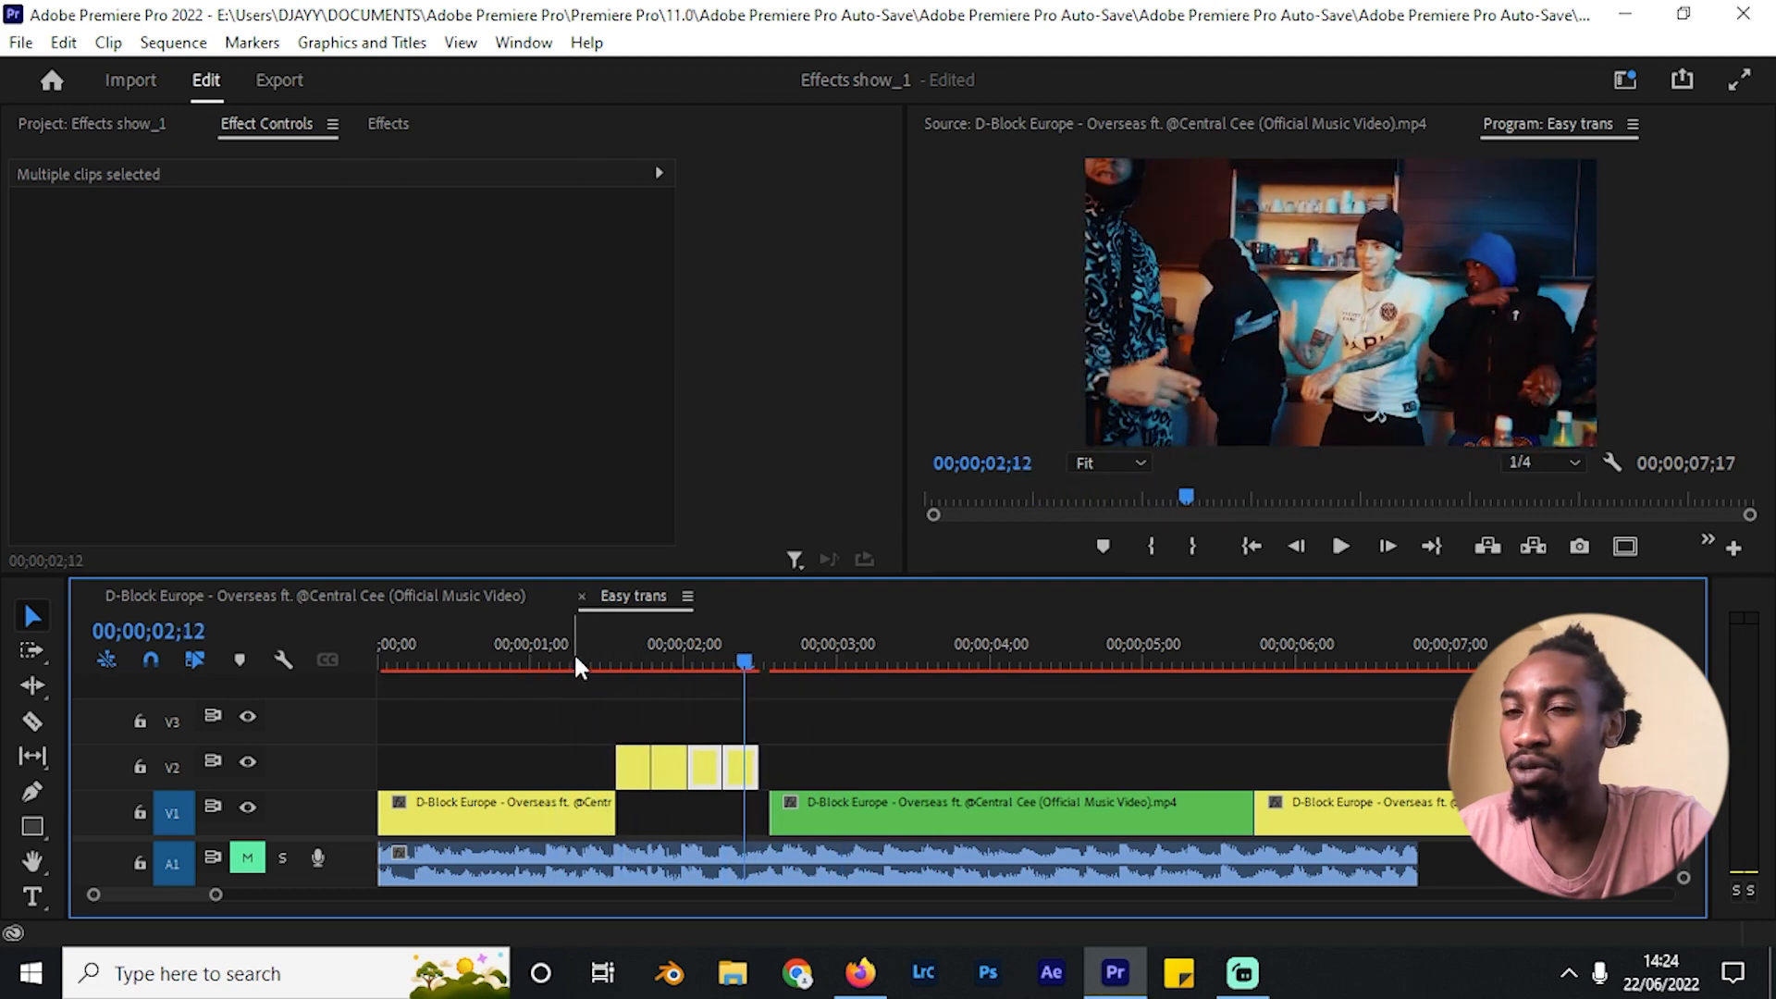
{"action": "left_click_drag", "start_coordinate": [603, 651], "coordinate": [546, 647]}
Step: Set the speed of all four short pieces on V2 to 130% with rippled trailing clips
{"action": "left_click_drag", "start_coordinate": [839, 707], "coordinate": [612, 766]}
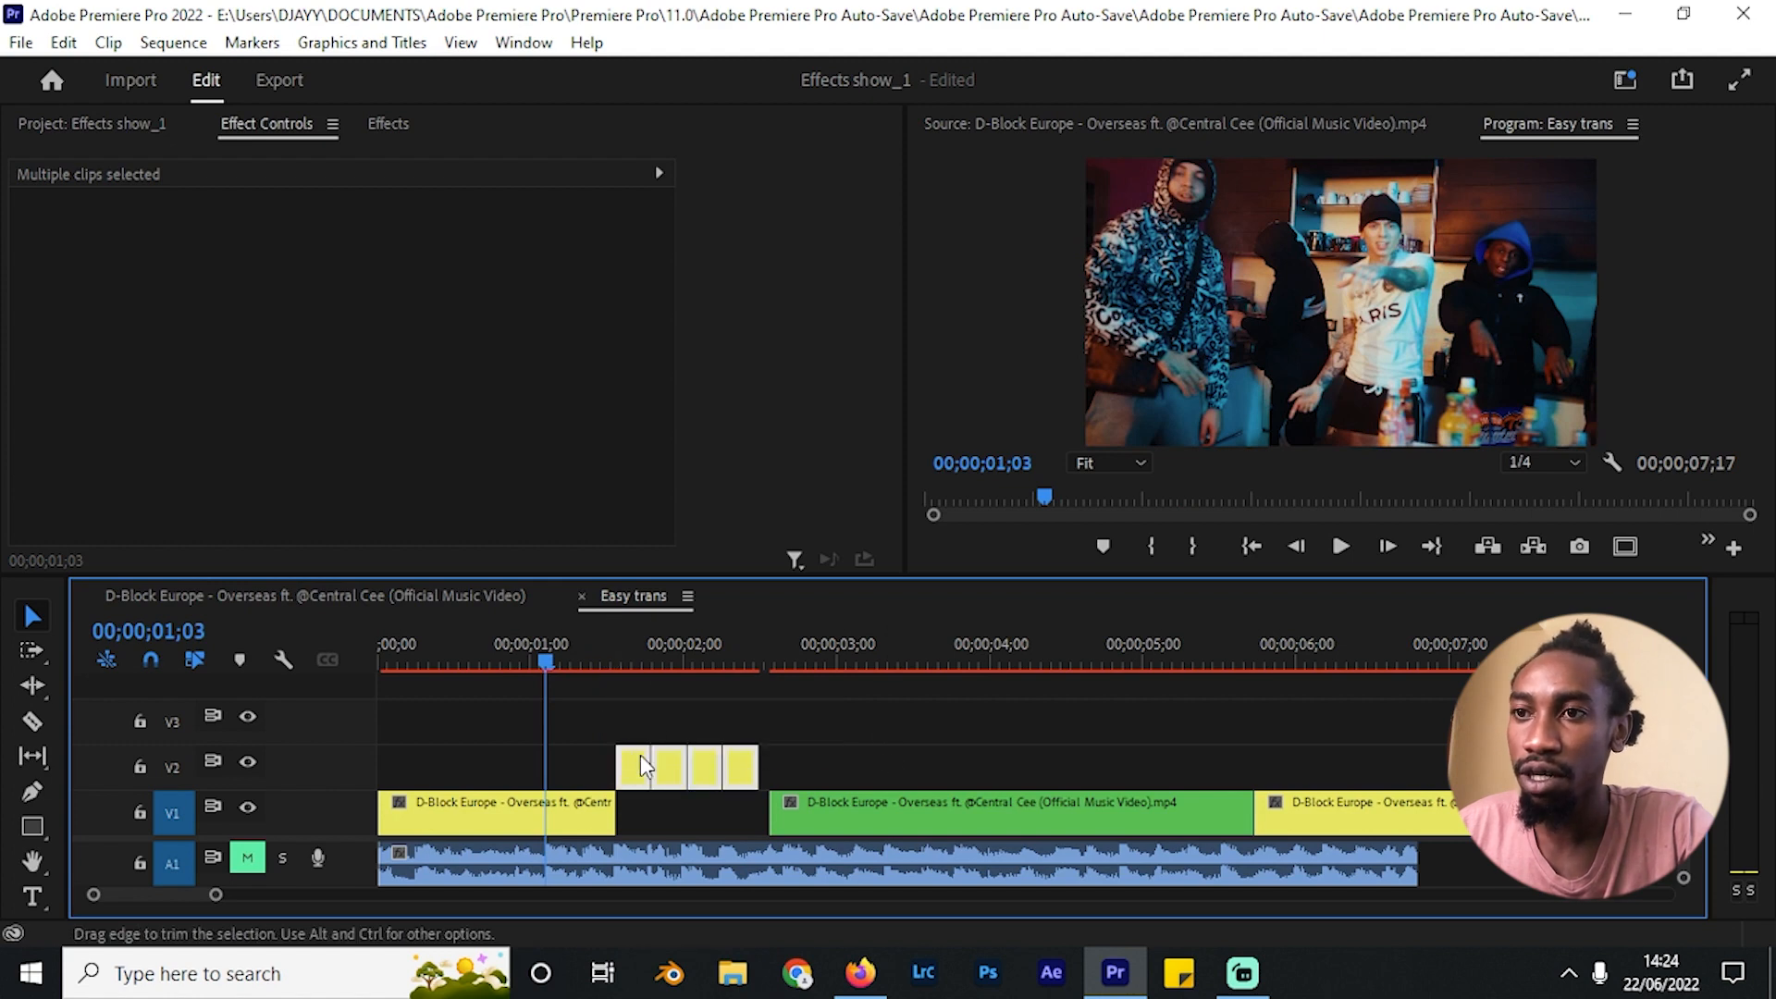
{"action": "right_click", "coordinate": [668, 773]}
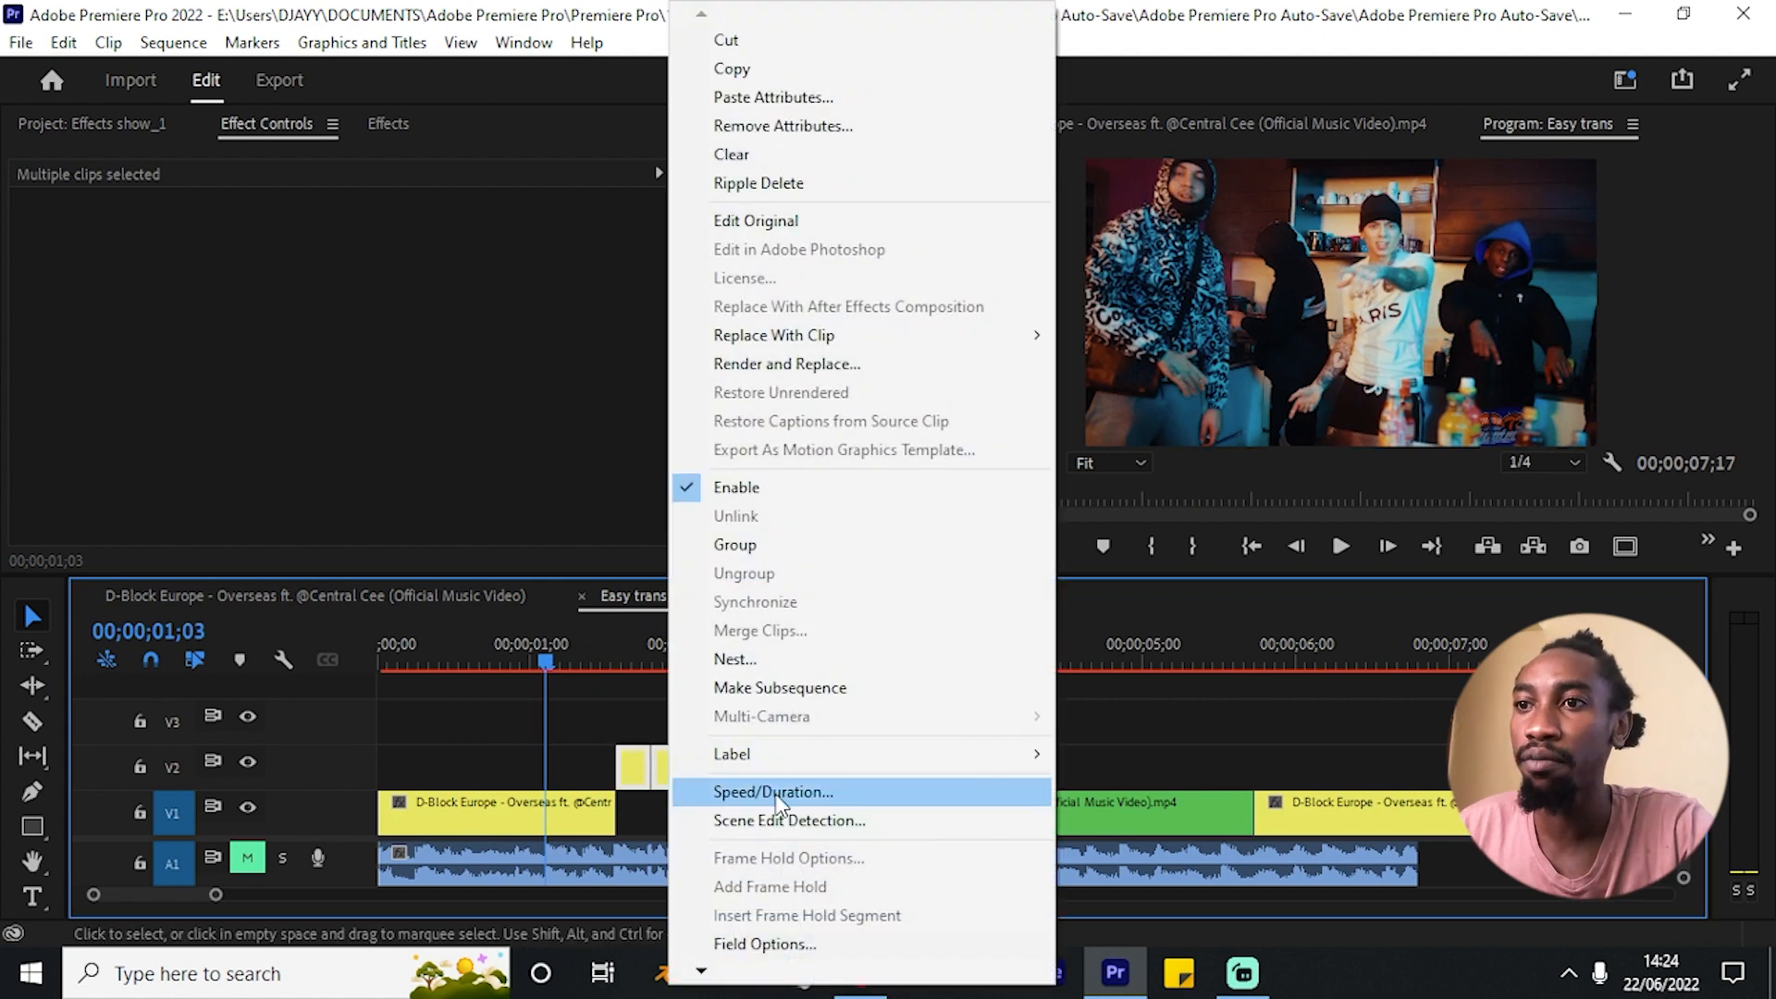
{"action": "left_click", "coordinate": [768, 789]}
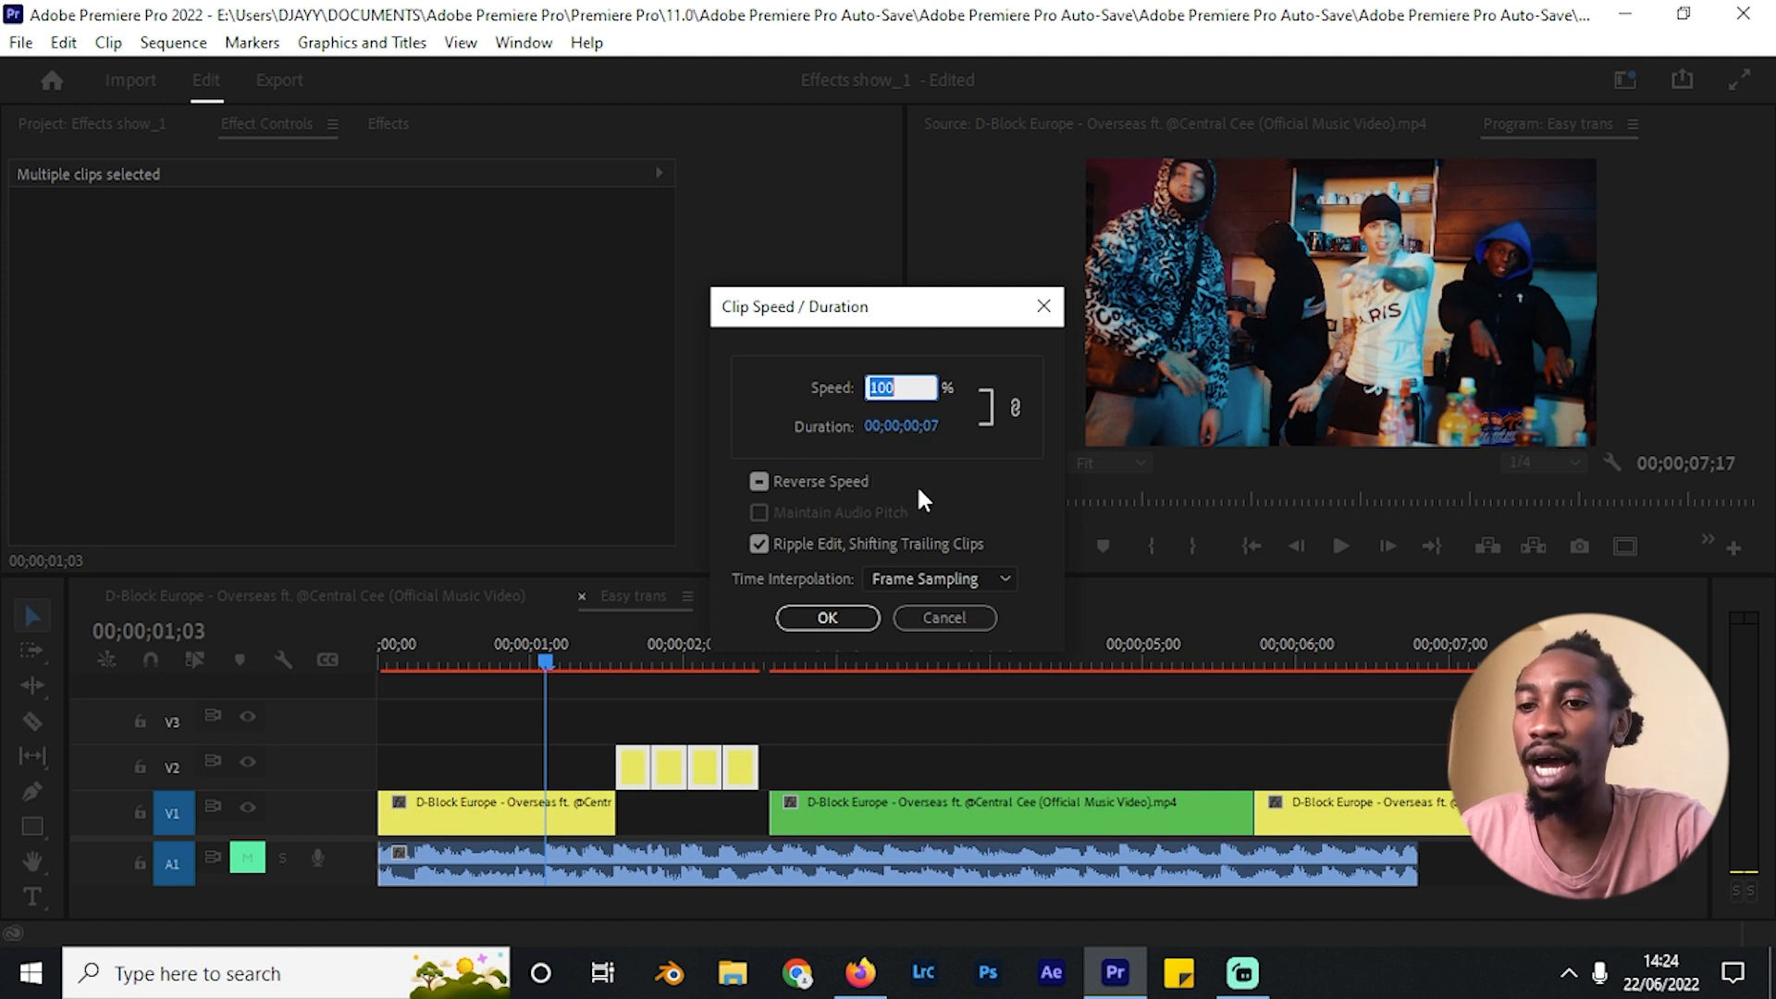
{"action": "type", "text": "130"}
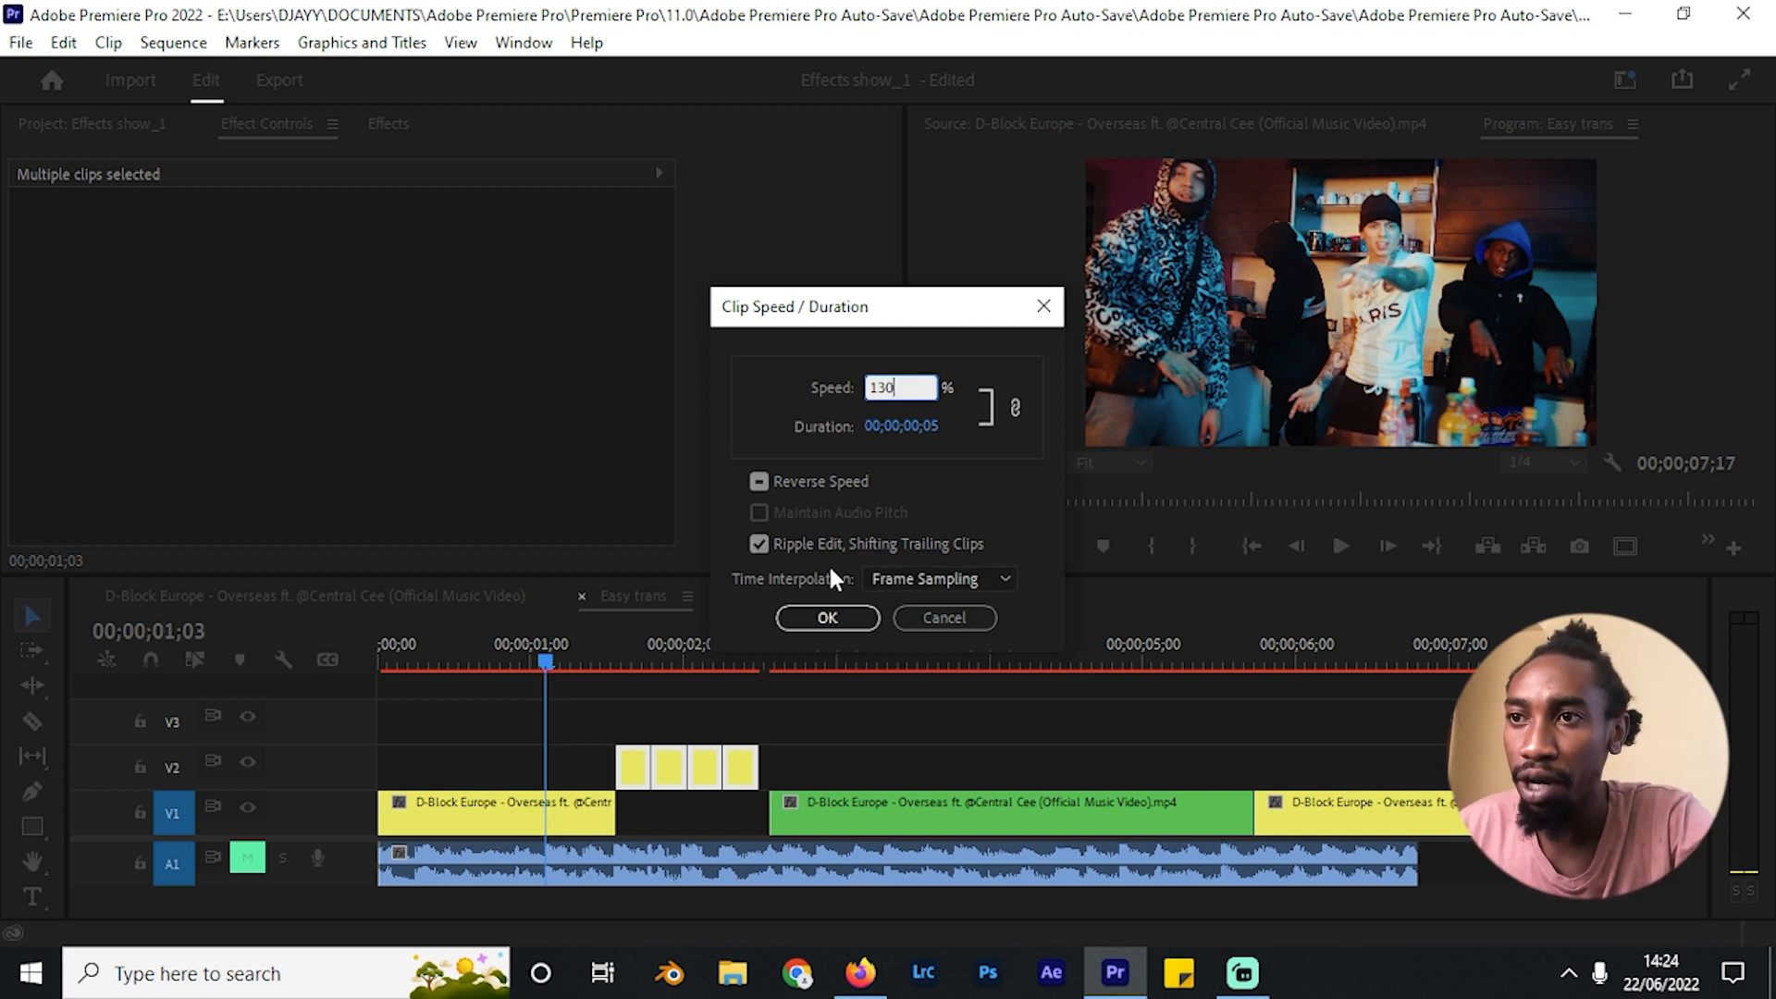
{"action": "left_click", "coordinate": [837, 618]}
Step: Move the four short pieces down to V1 after the first clip and close the gap before the green clip
{"action": "left_click", "coordinate": [601, 638]}
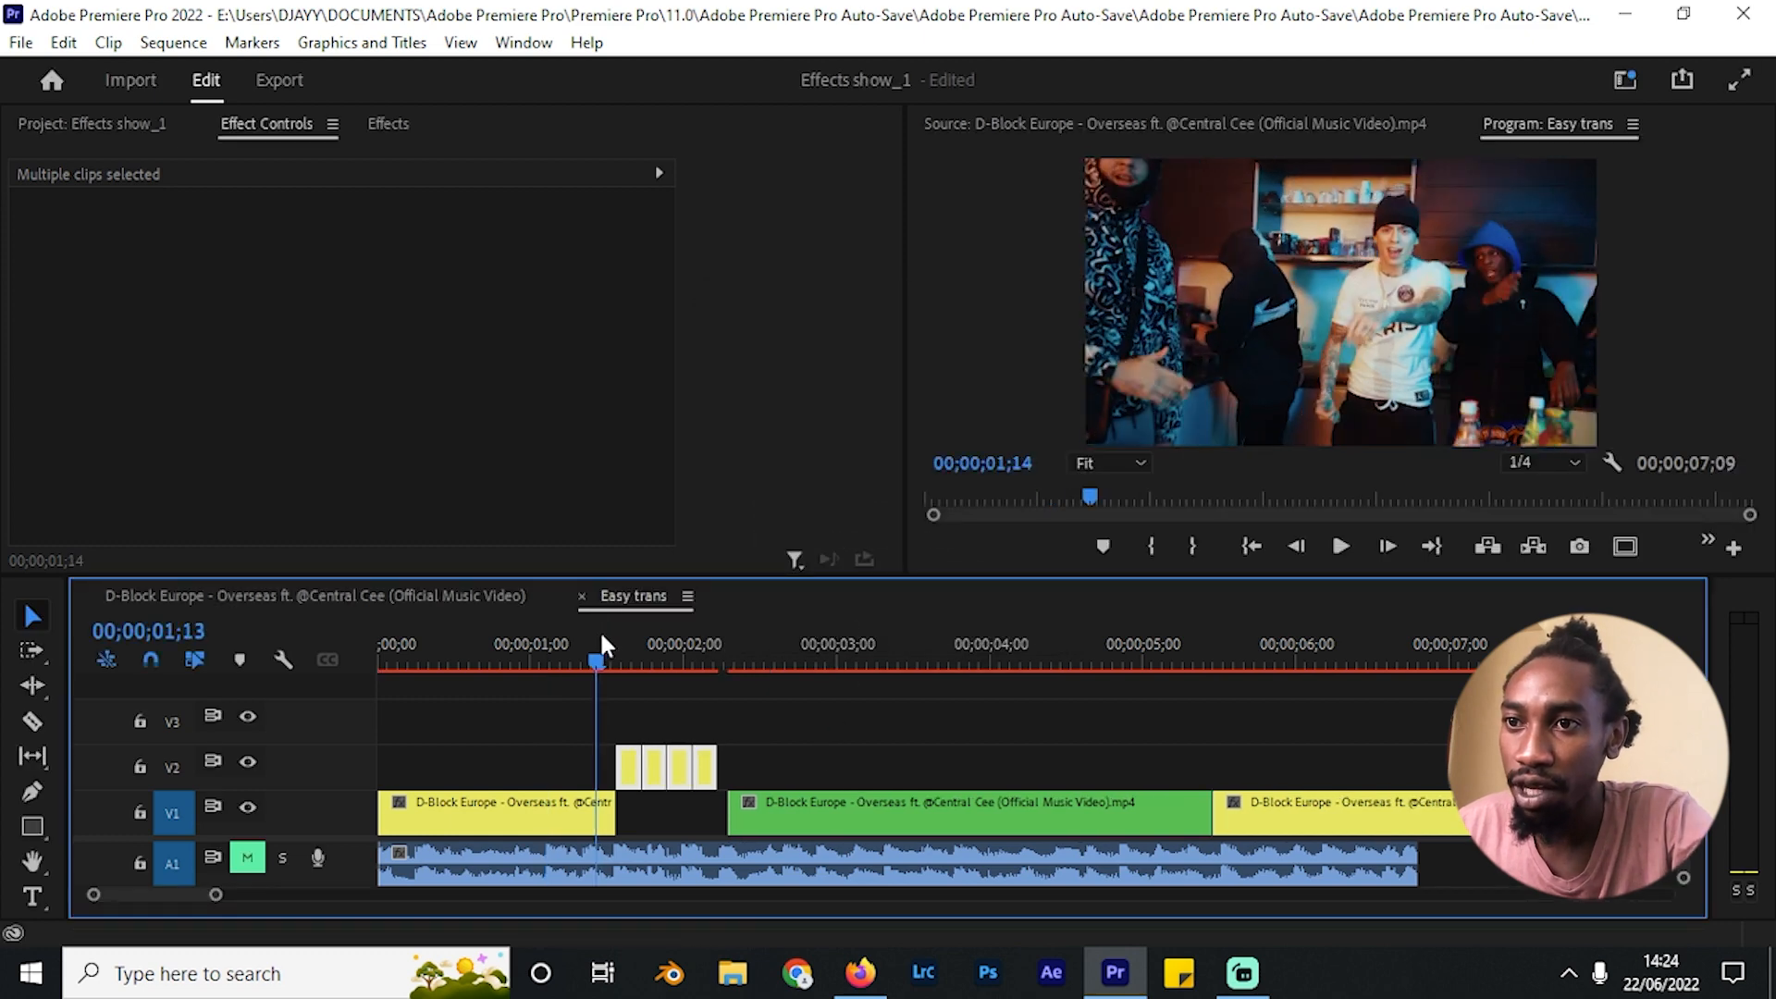
{"action": "left_click_drag", "start_coordinate": [599, 638], "coordinate": [590, 647]}
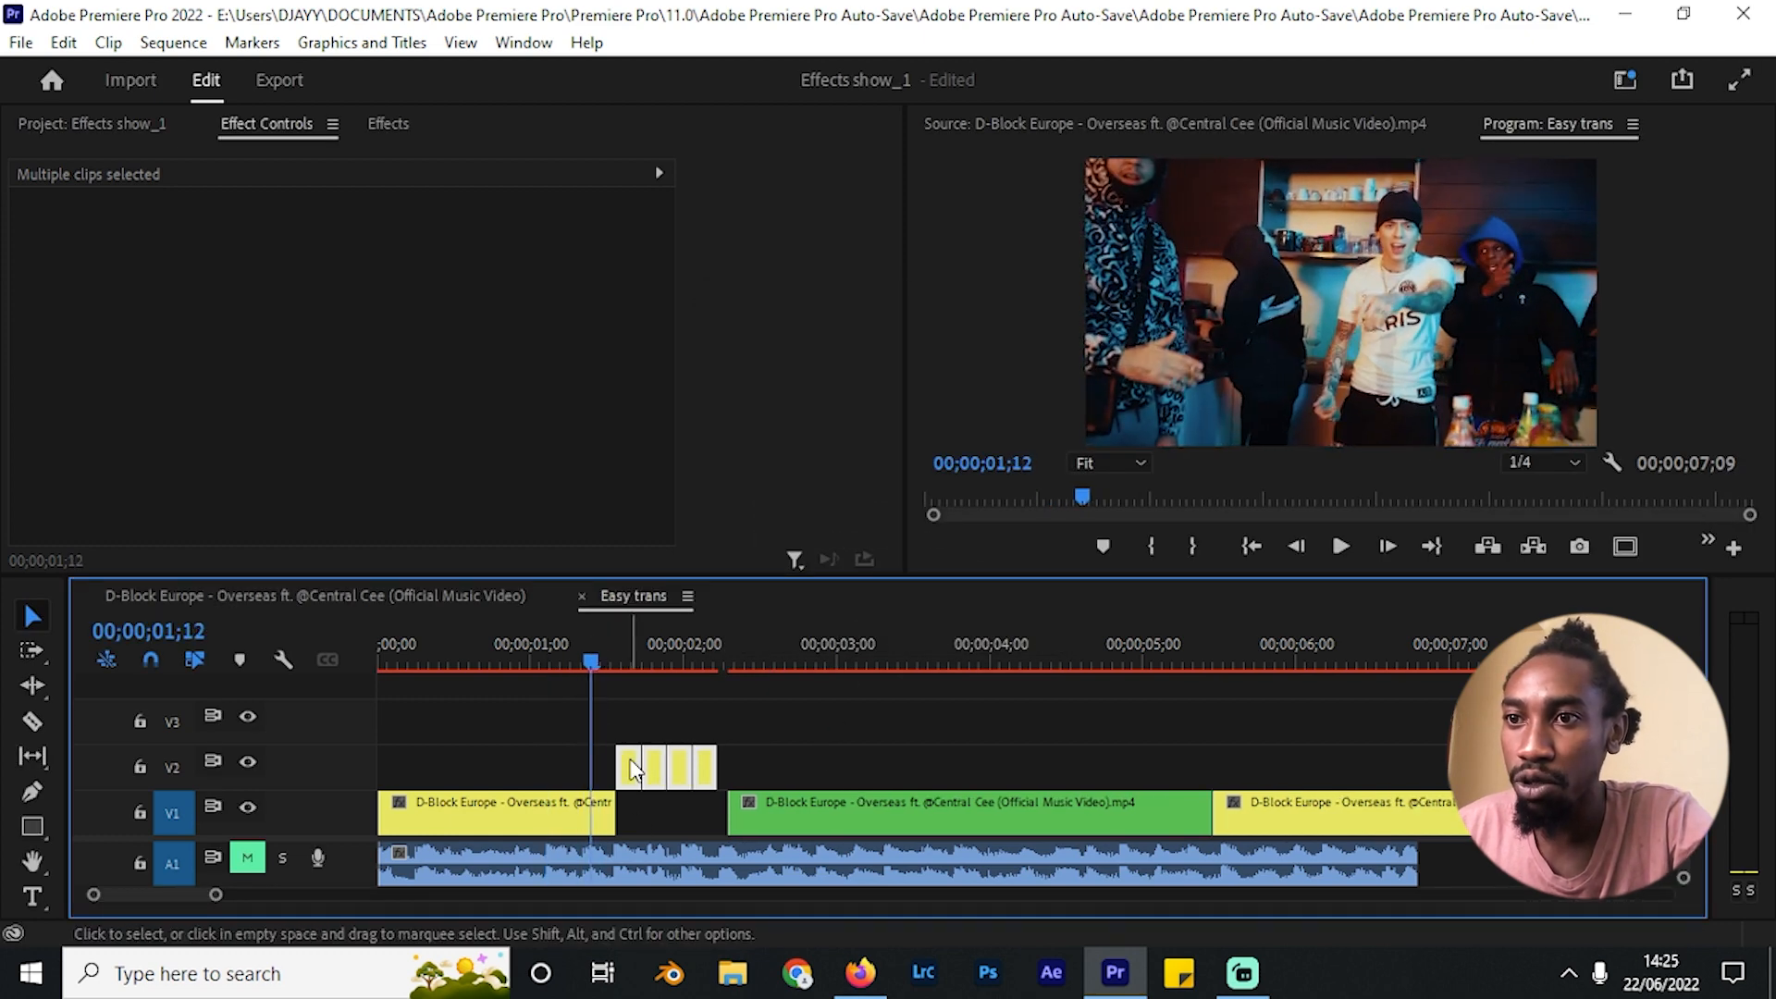
{"action": "left_click_drag", "start_coordinate": [632, 770], "coordinate": [638, 806]}
{"action": "left_click", "coordinate": [683, 756]}
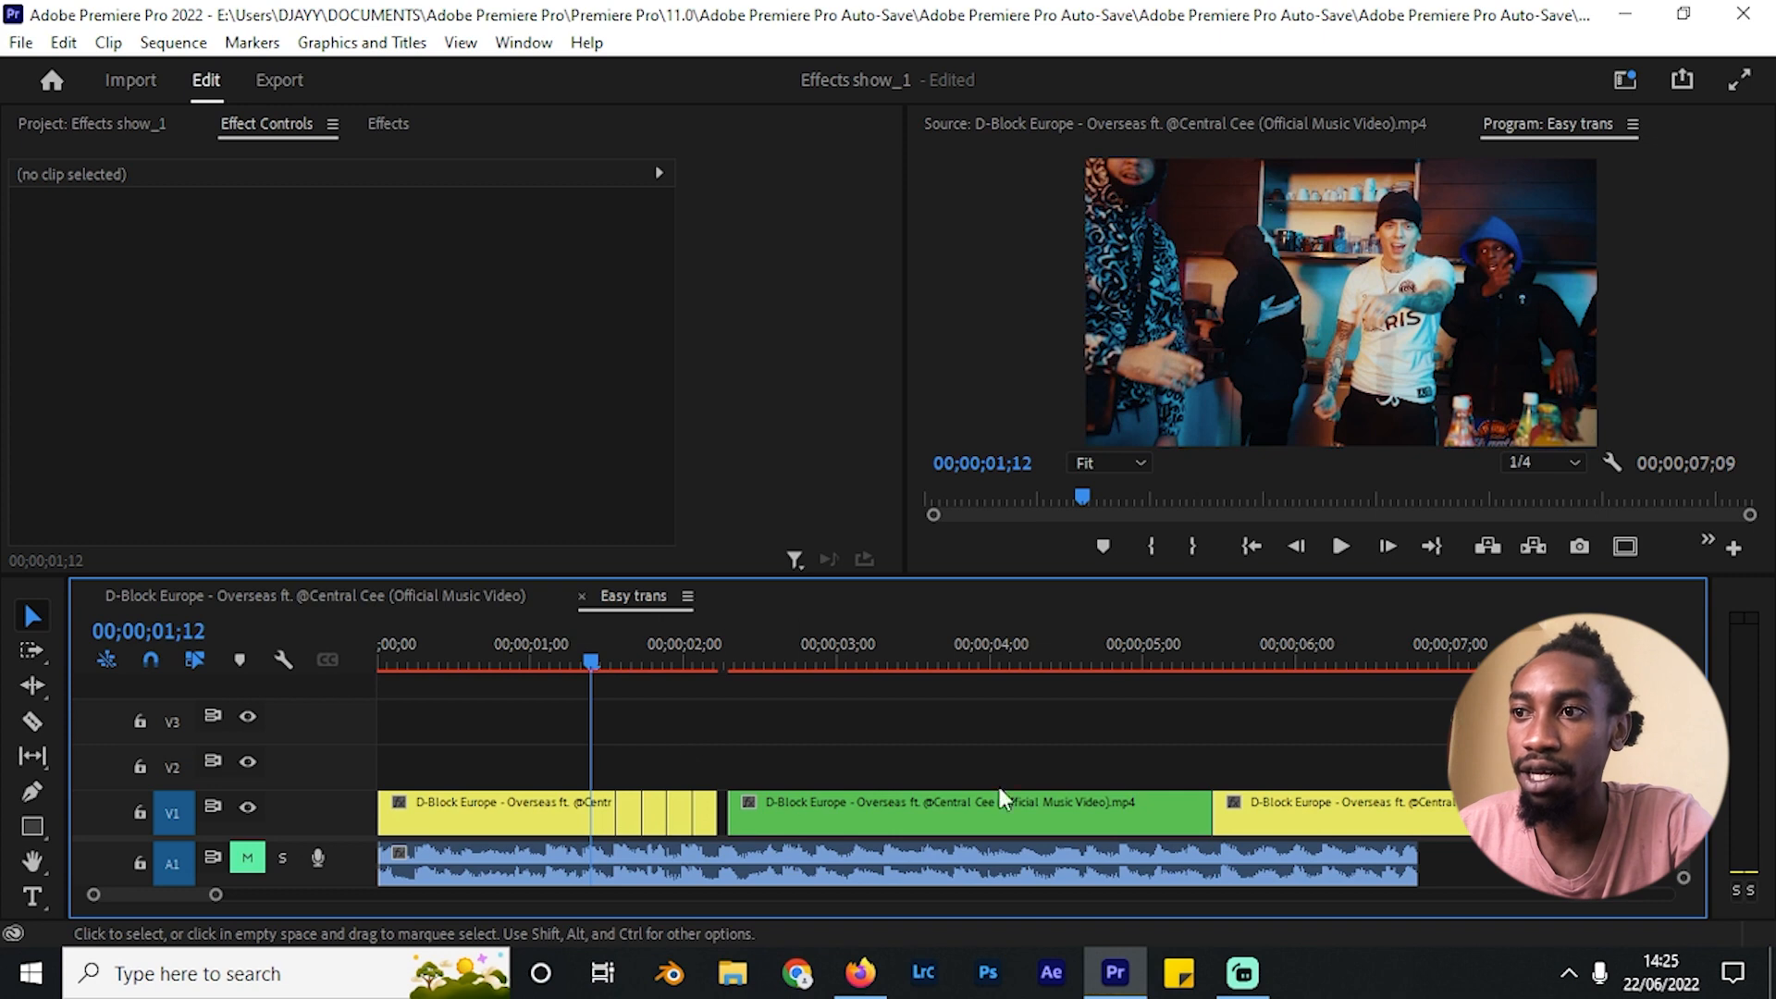
{"action": "left_click_drag", "start_coordinate": [1280, 733], "coordinate": [1071, 811]}
{"action": "left_click", "coordinate": [819, 689]}
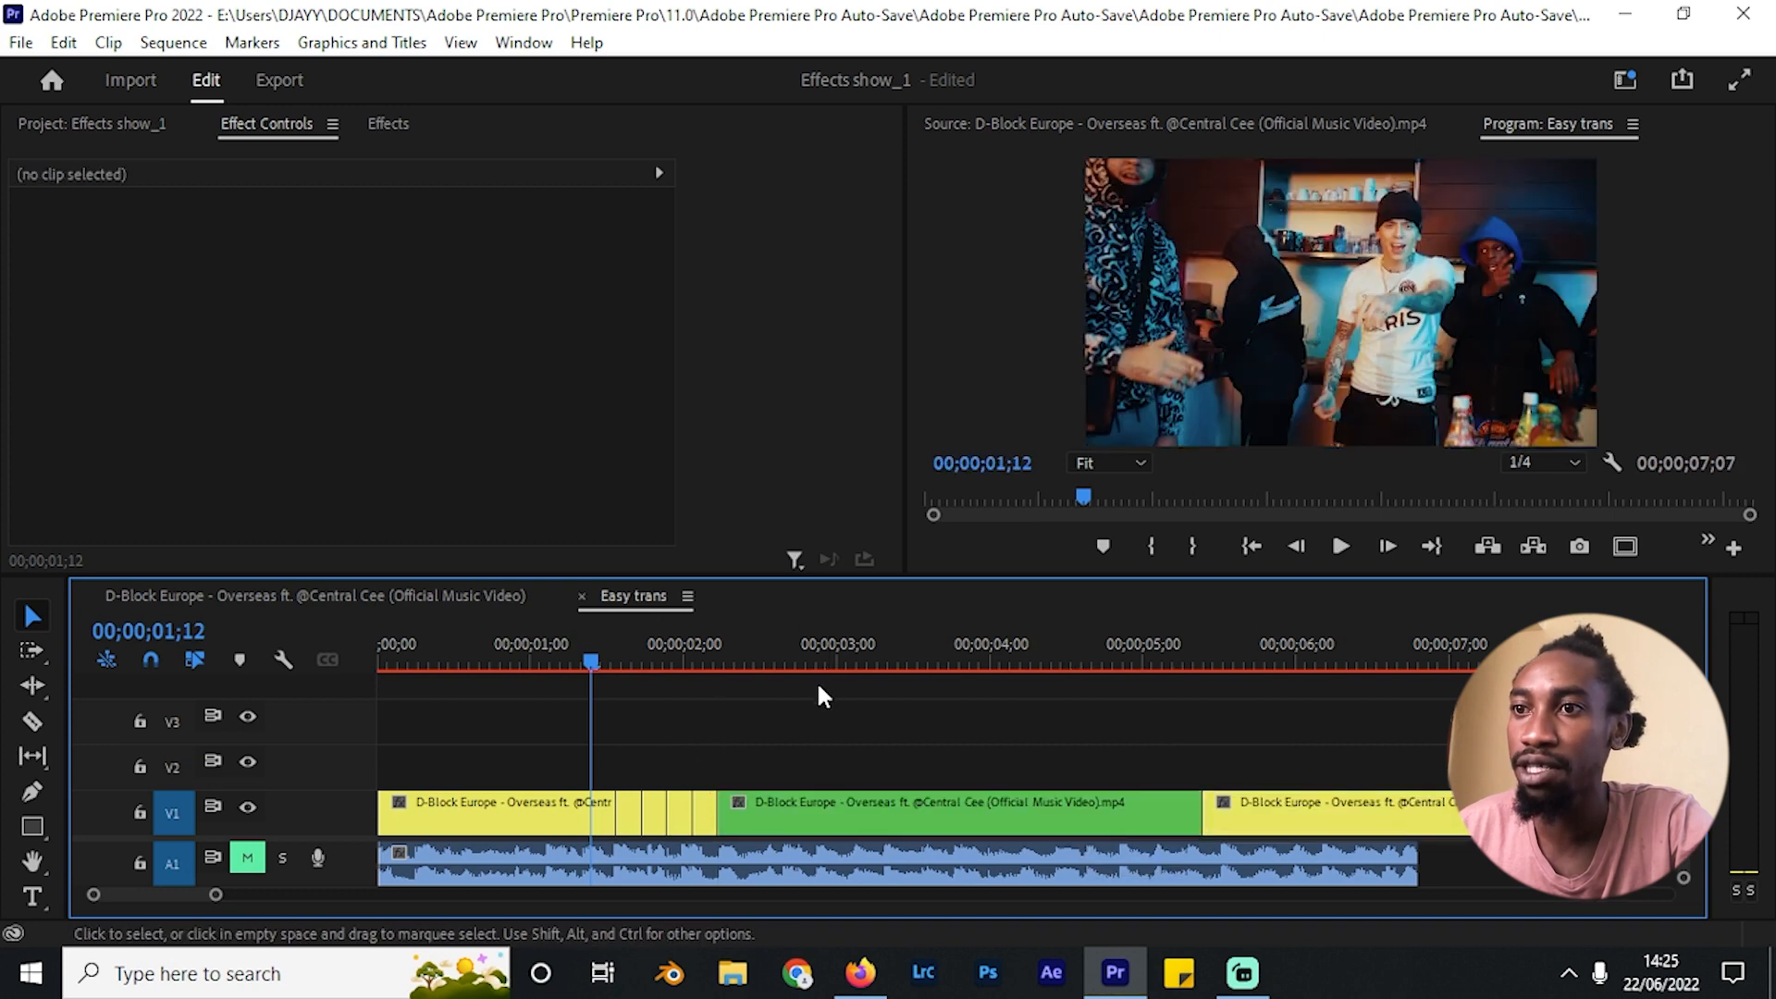
Step: Play back the sequence through the short pieces into the green clip to check the transition
{"action": "left_click", "coordinate": [511, 638]}
{"action": "key", "text": "space"}
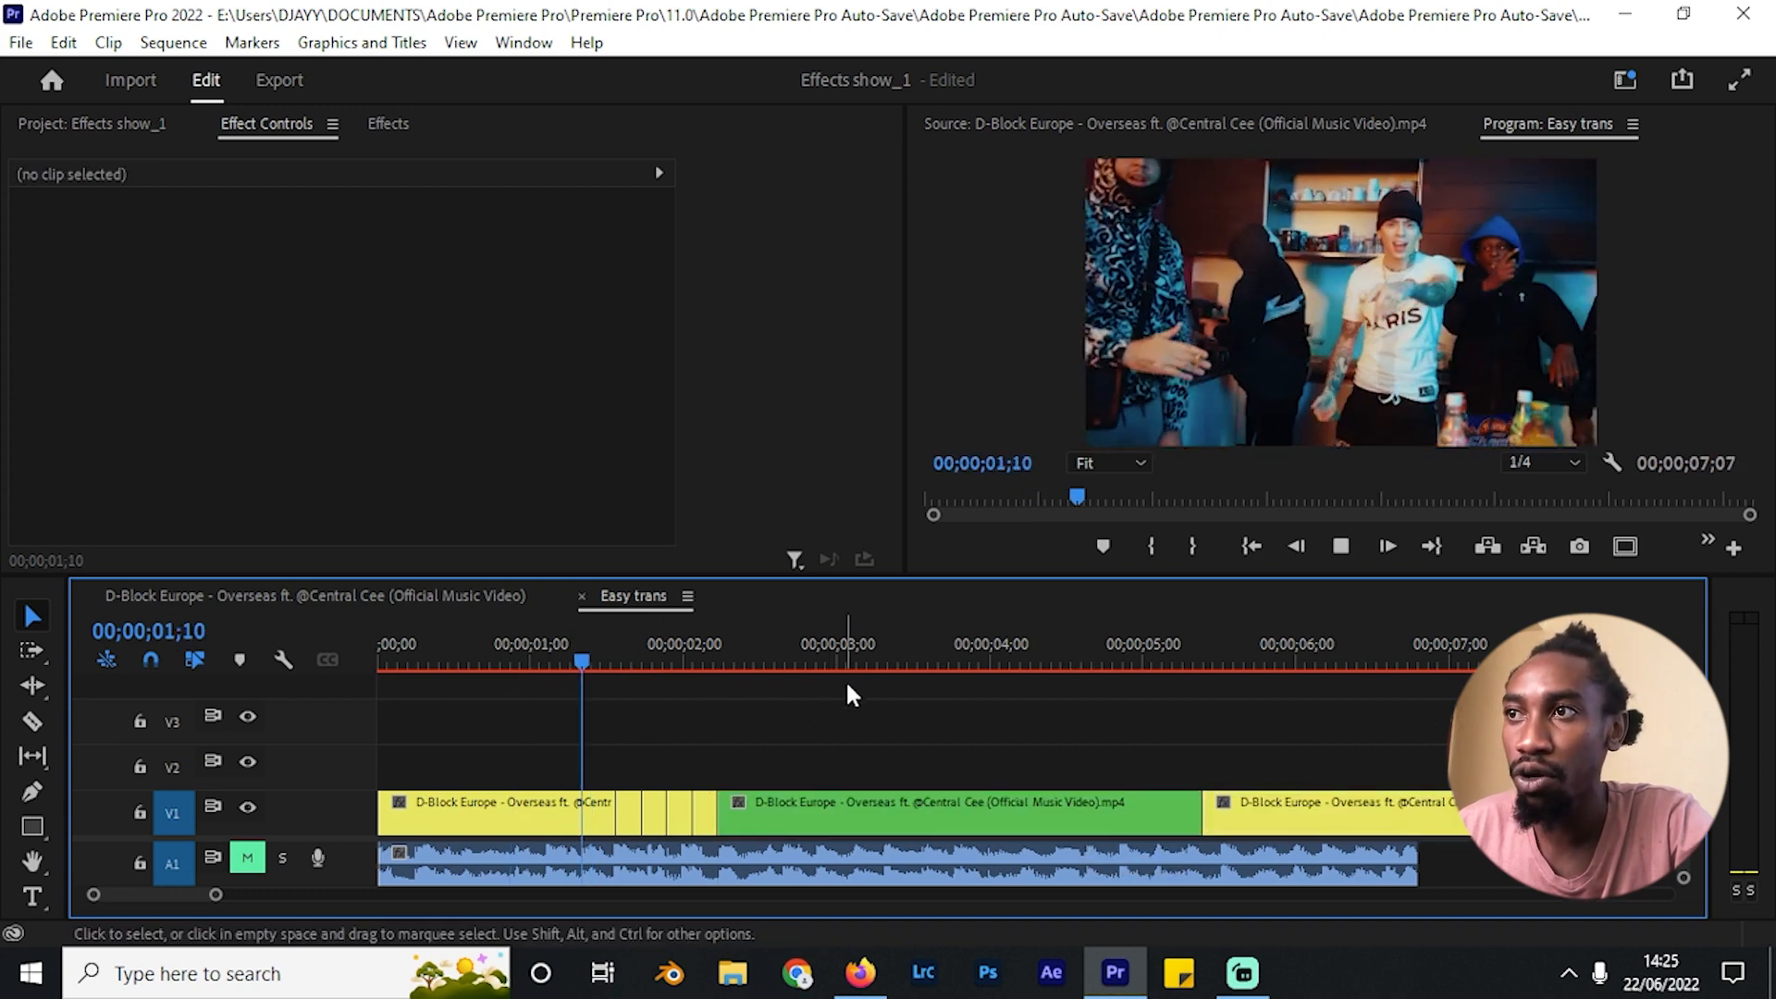
{"action": "left_click_drag", "start_coordinate": [563, 651], "coordinate": [476, 653]}
{"action": "key", "text": "space"}
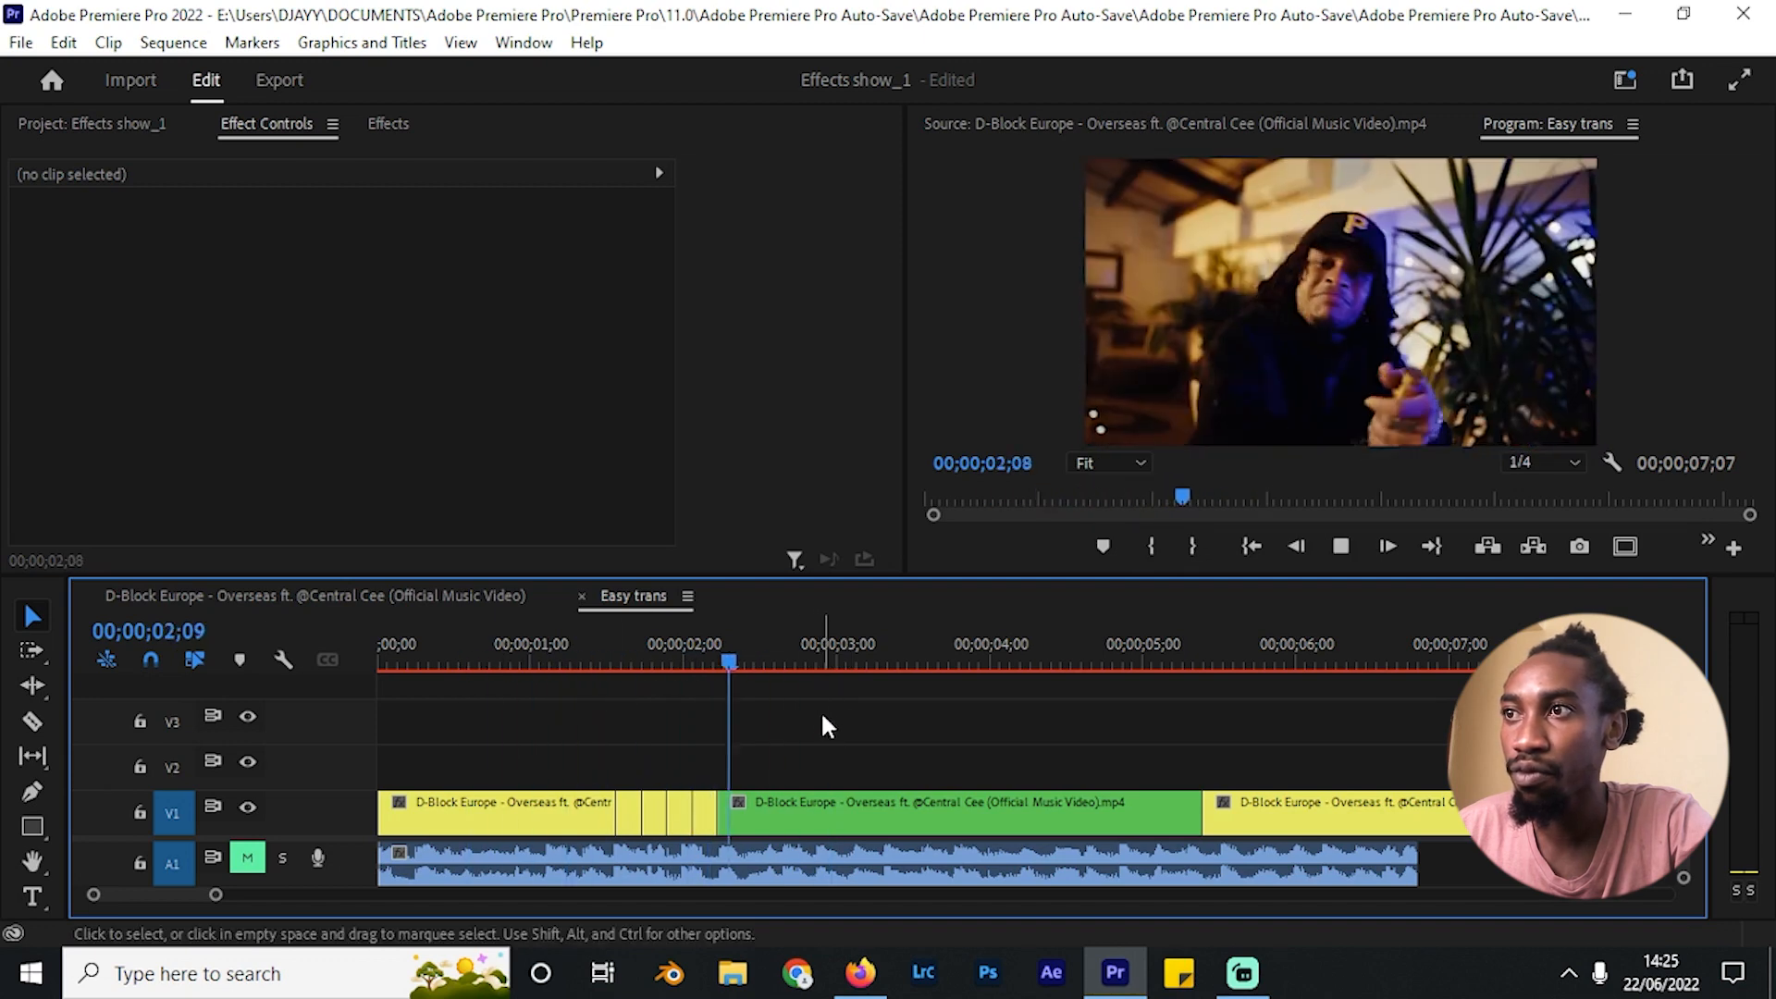
{"action": "key", "text": "space"}
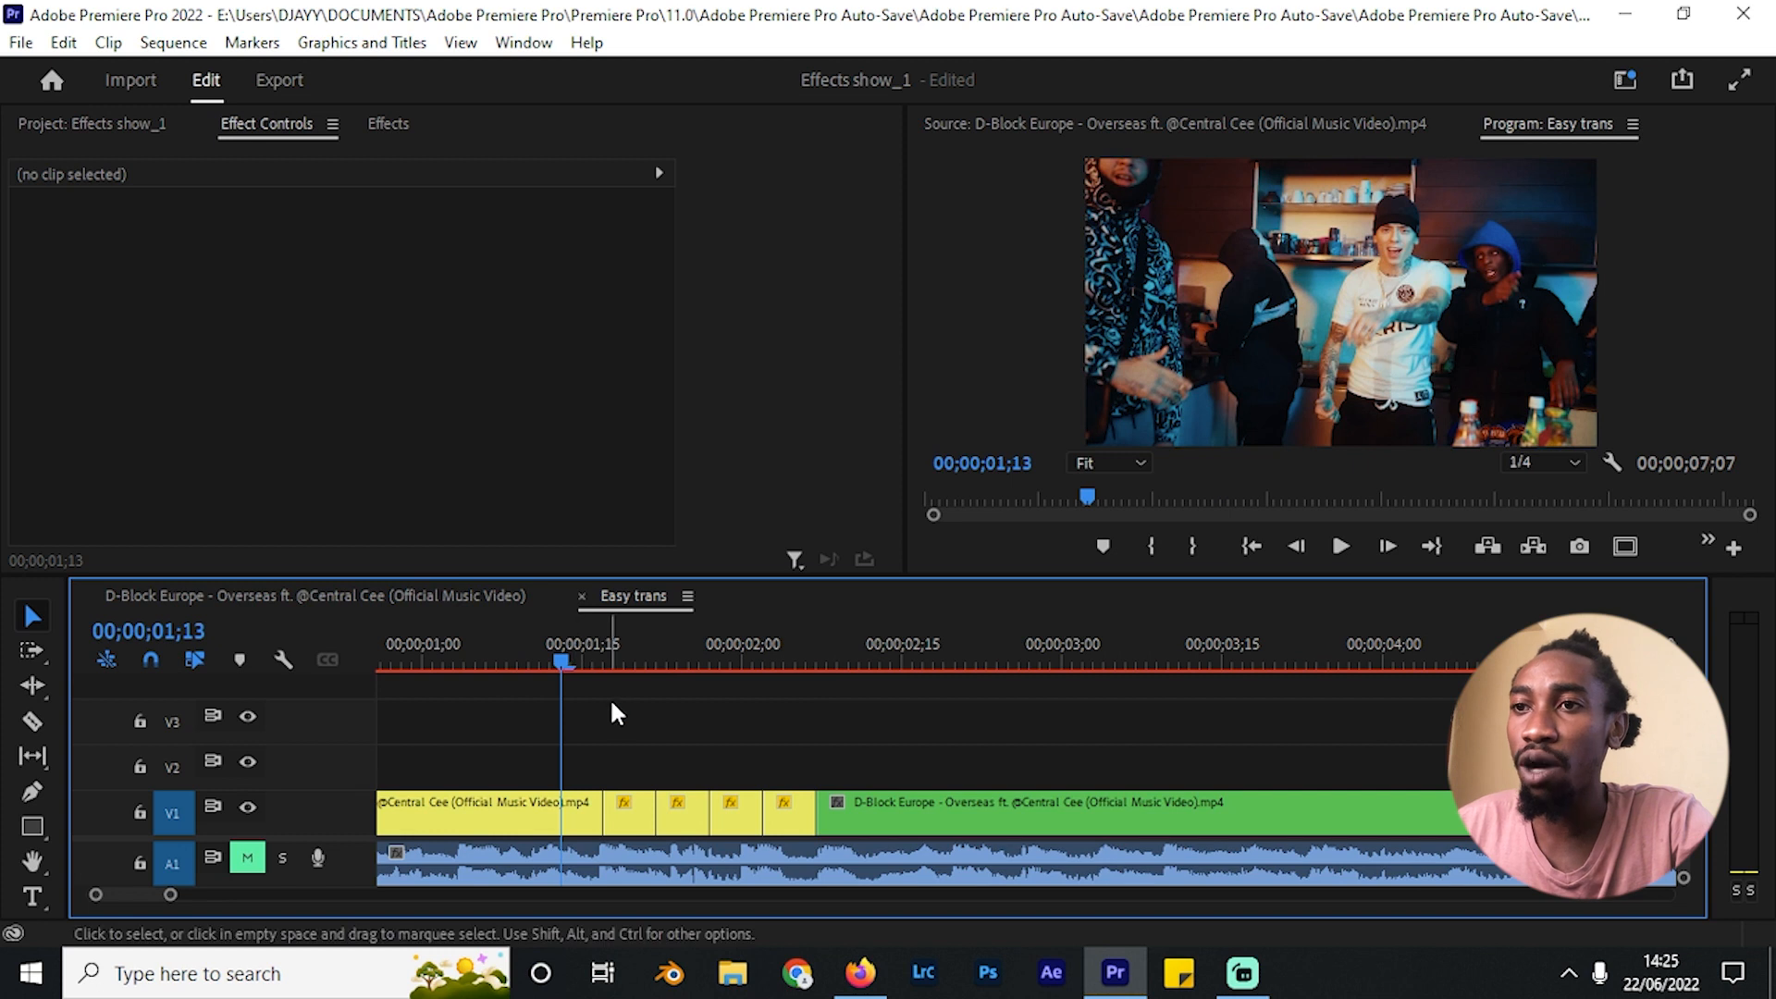
Step: Create an adjustment layer, place it on V2 and trim it to span the four short pieces
{"action": "left_click_drag", "start_coordinate": [595, 655], "coordinate": [585, 672]}
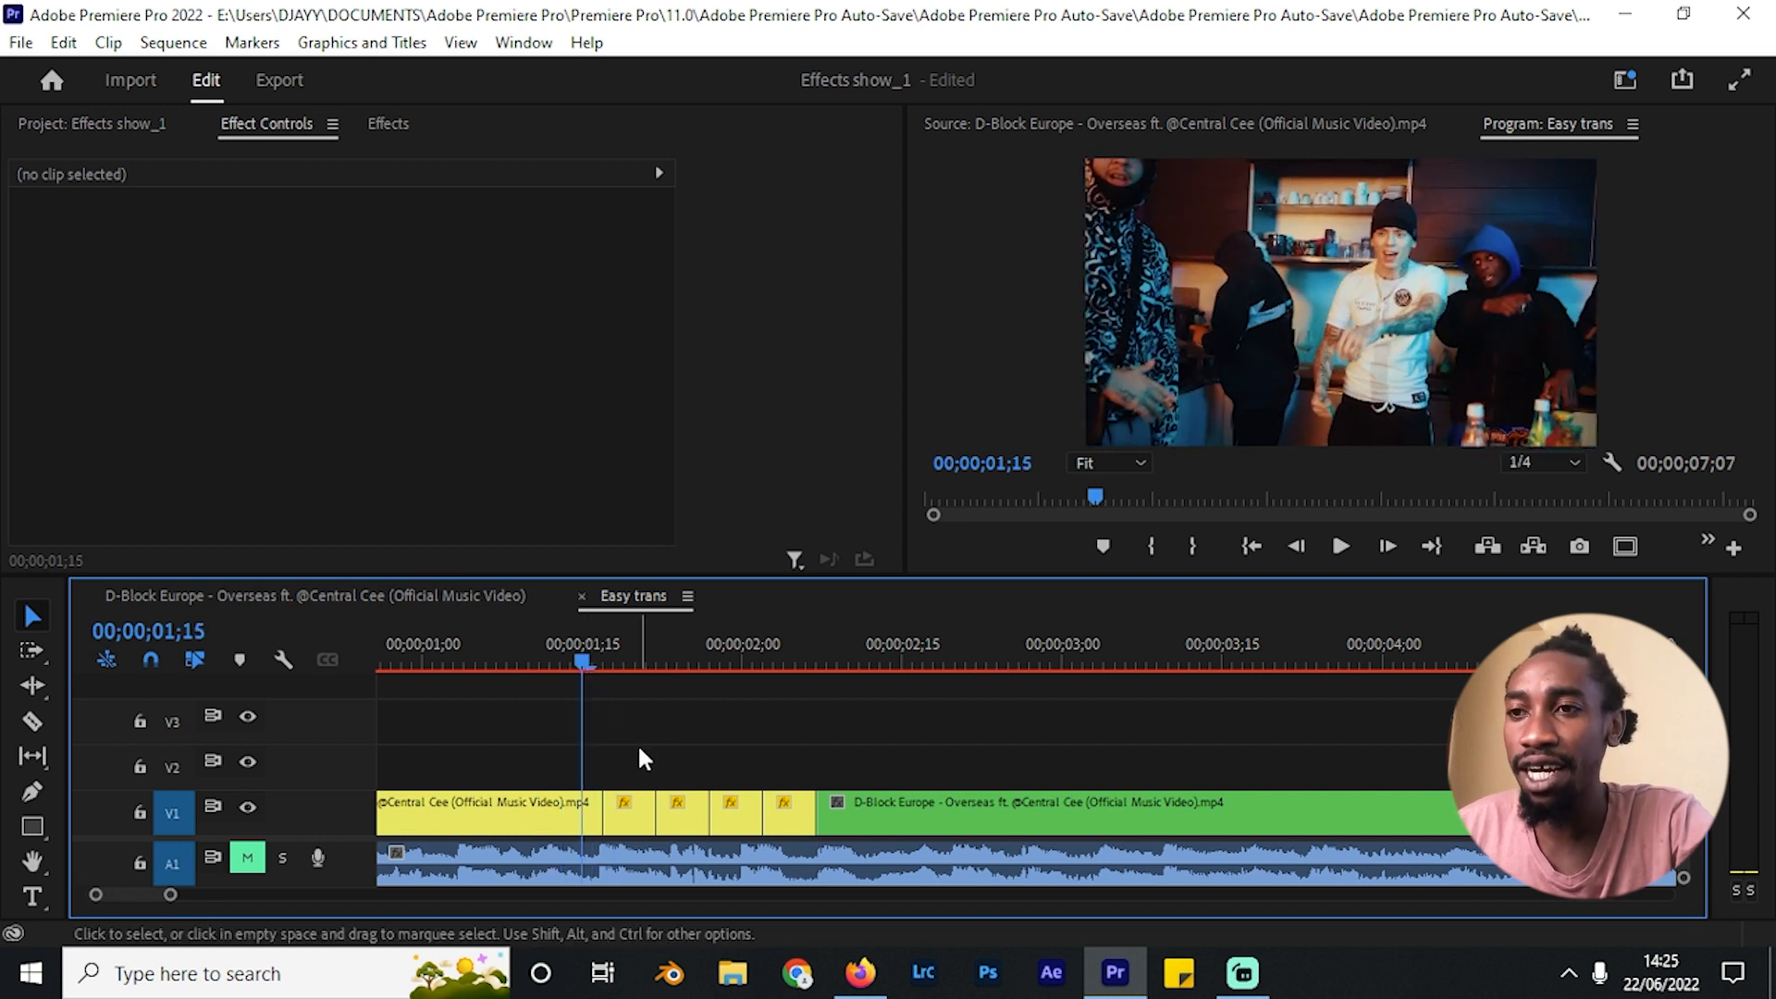
{"action": "left_click_drag", "start_coordinate": [638, 746], "coordinate": [779, 803]}
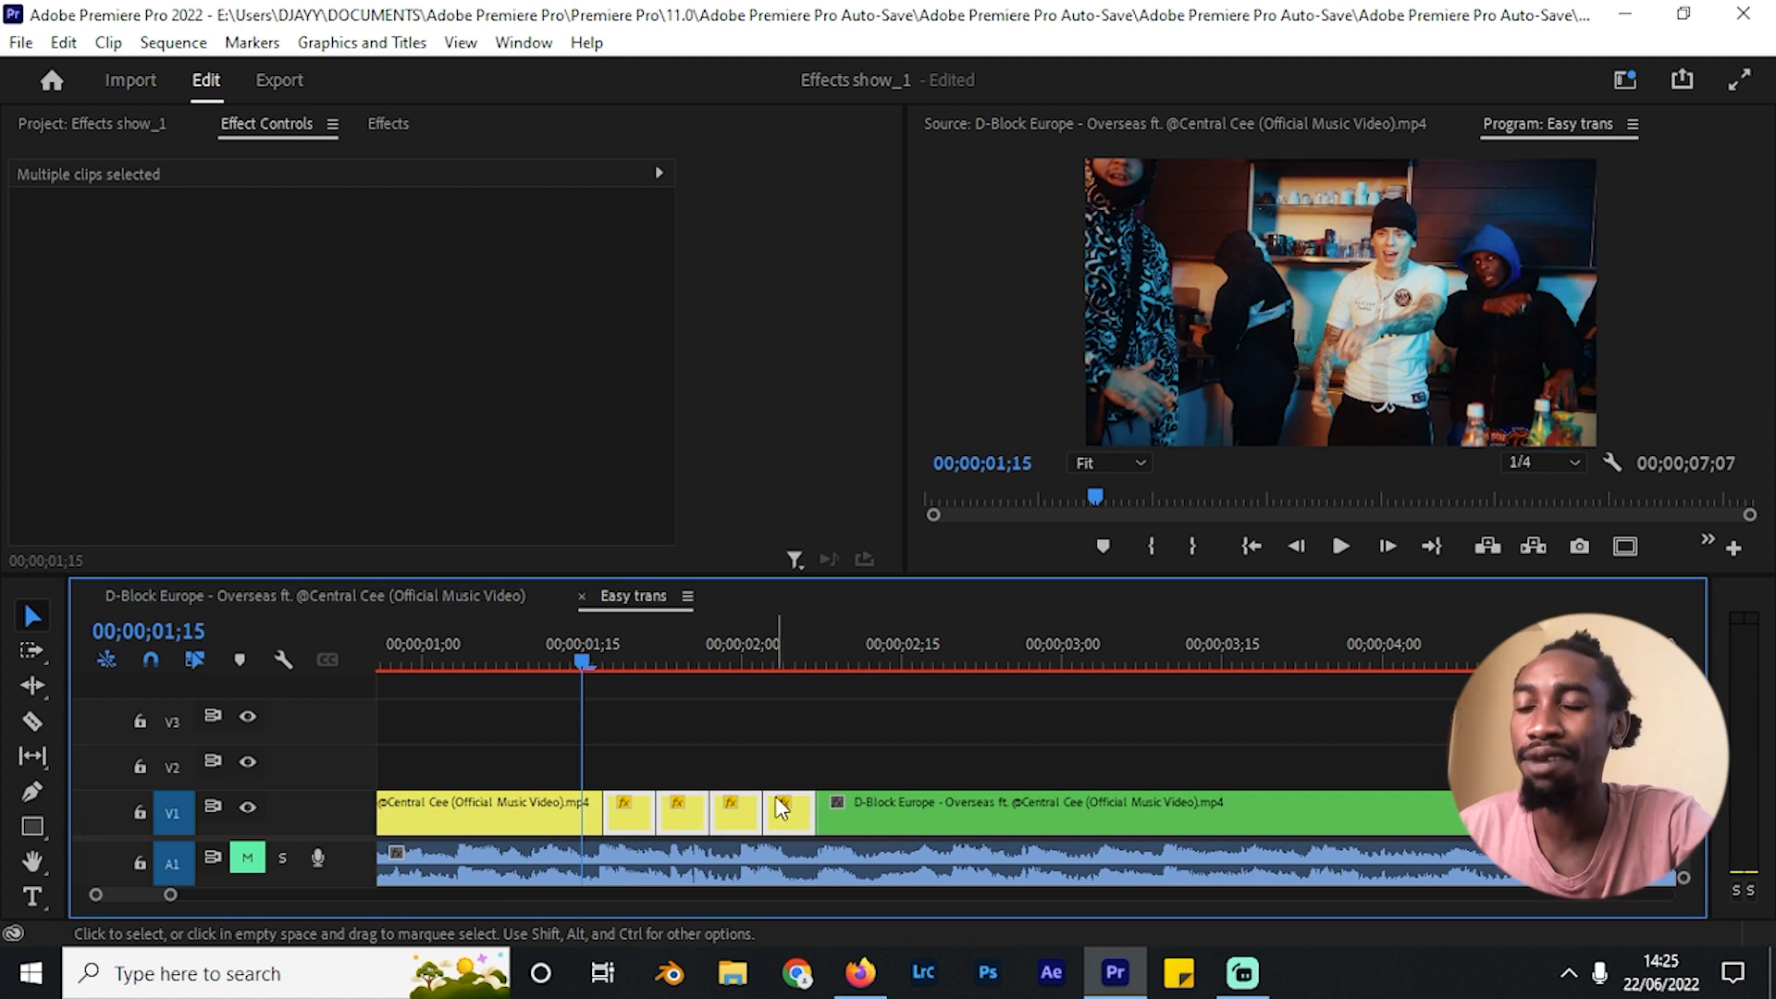
{"action": "left_click", "coordinate": [120, 123]}
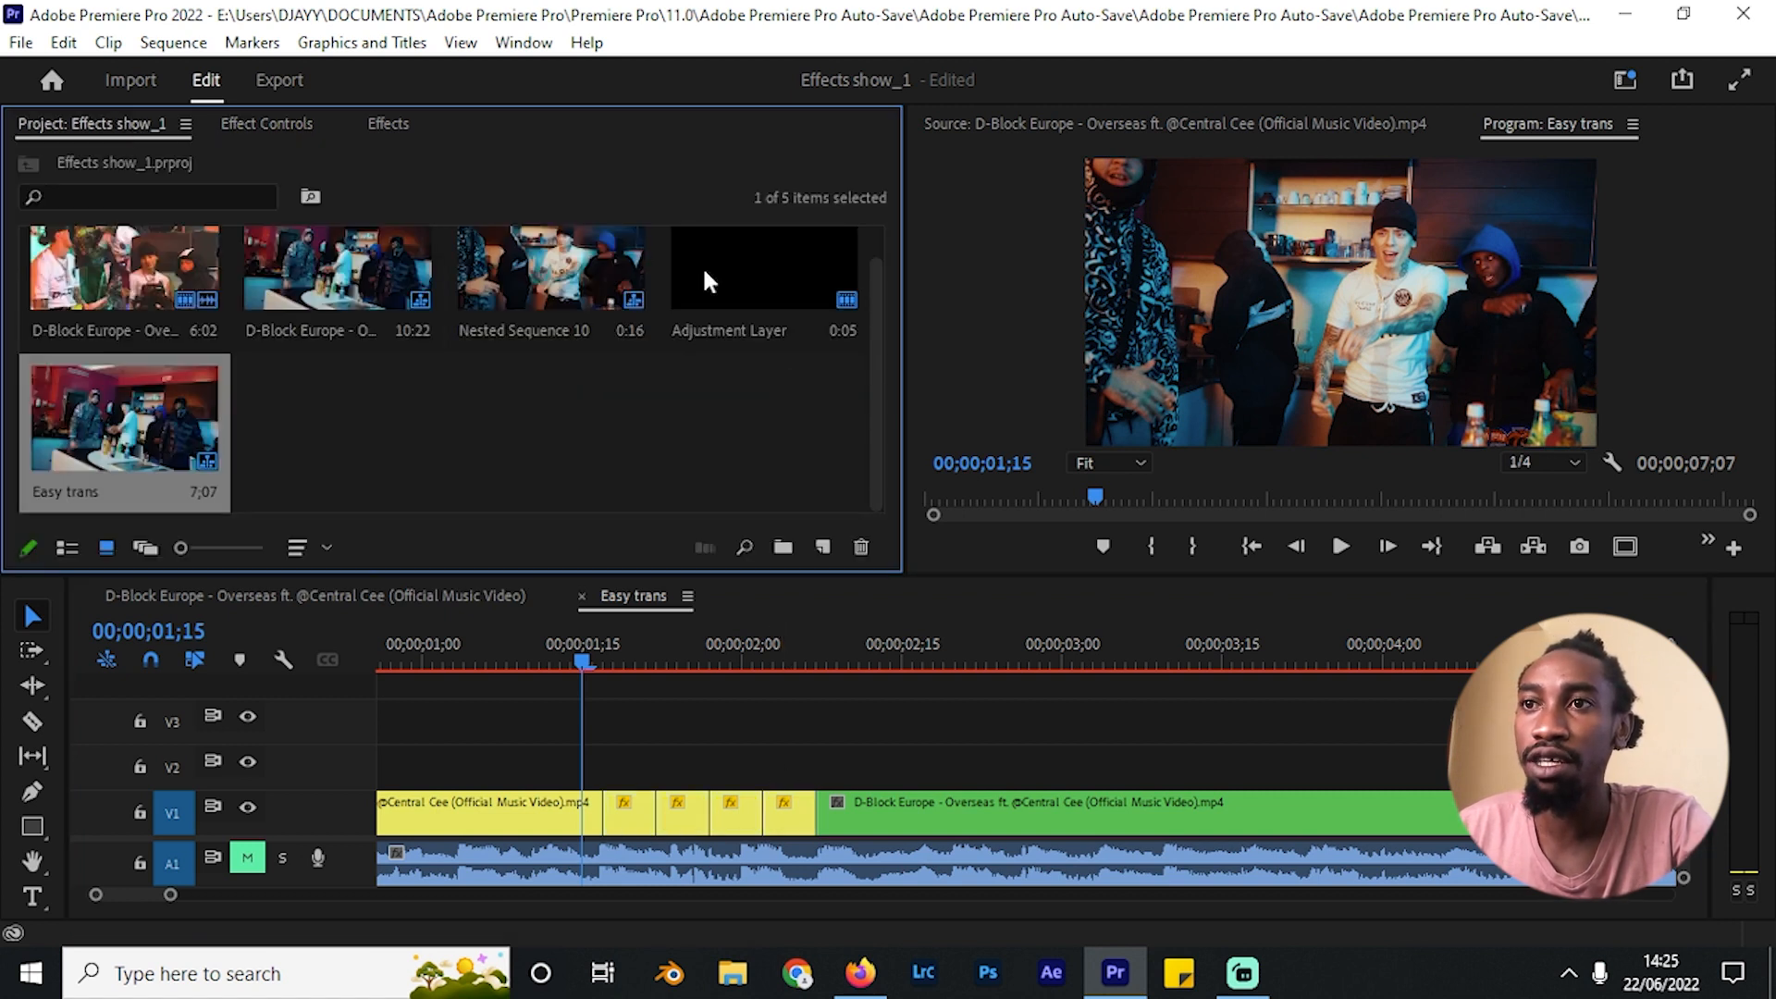
{"action": "left_click", "coordinate": [824, 547]}
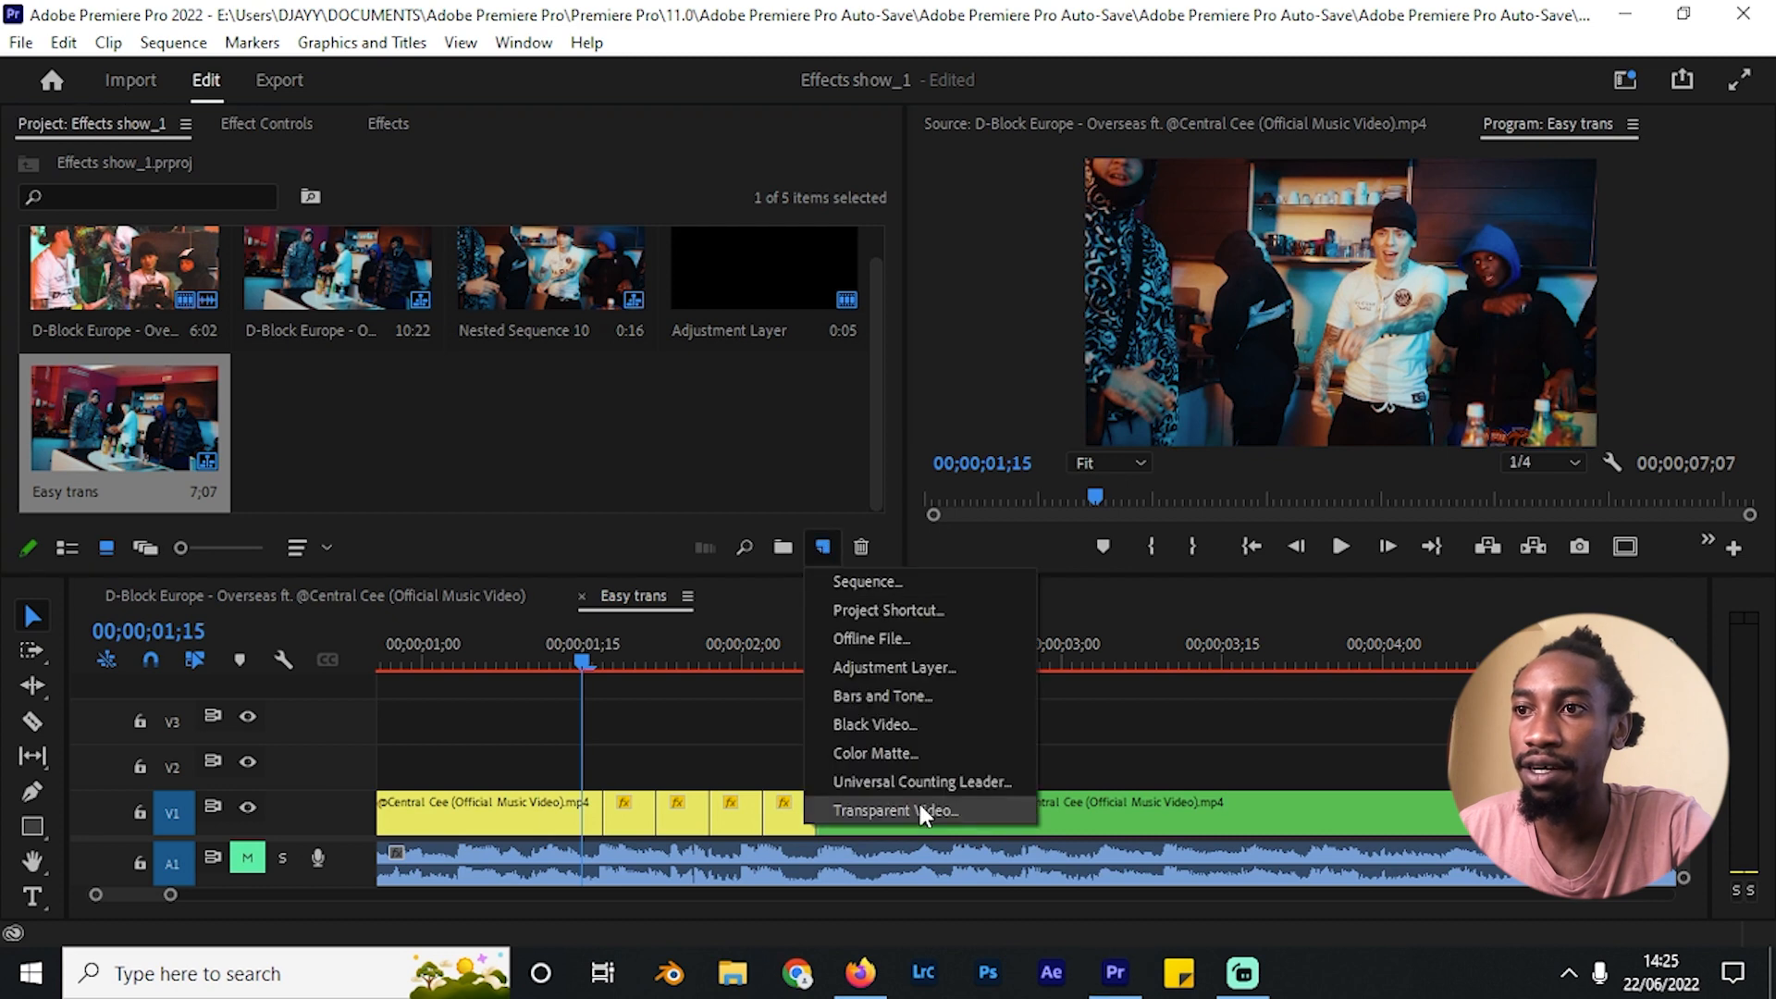
{"action": "left_click", "coordinate": [892, 673]}
{"action": "key", "text": "Return"}
{"action": "left_click_drag", "start_coordinate": [379, 433], "coordinate": [621, 769]}
{"action": "left_click_drag", "start_coordinate": [656, 767], "coordinate": [816, 766]}
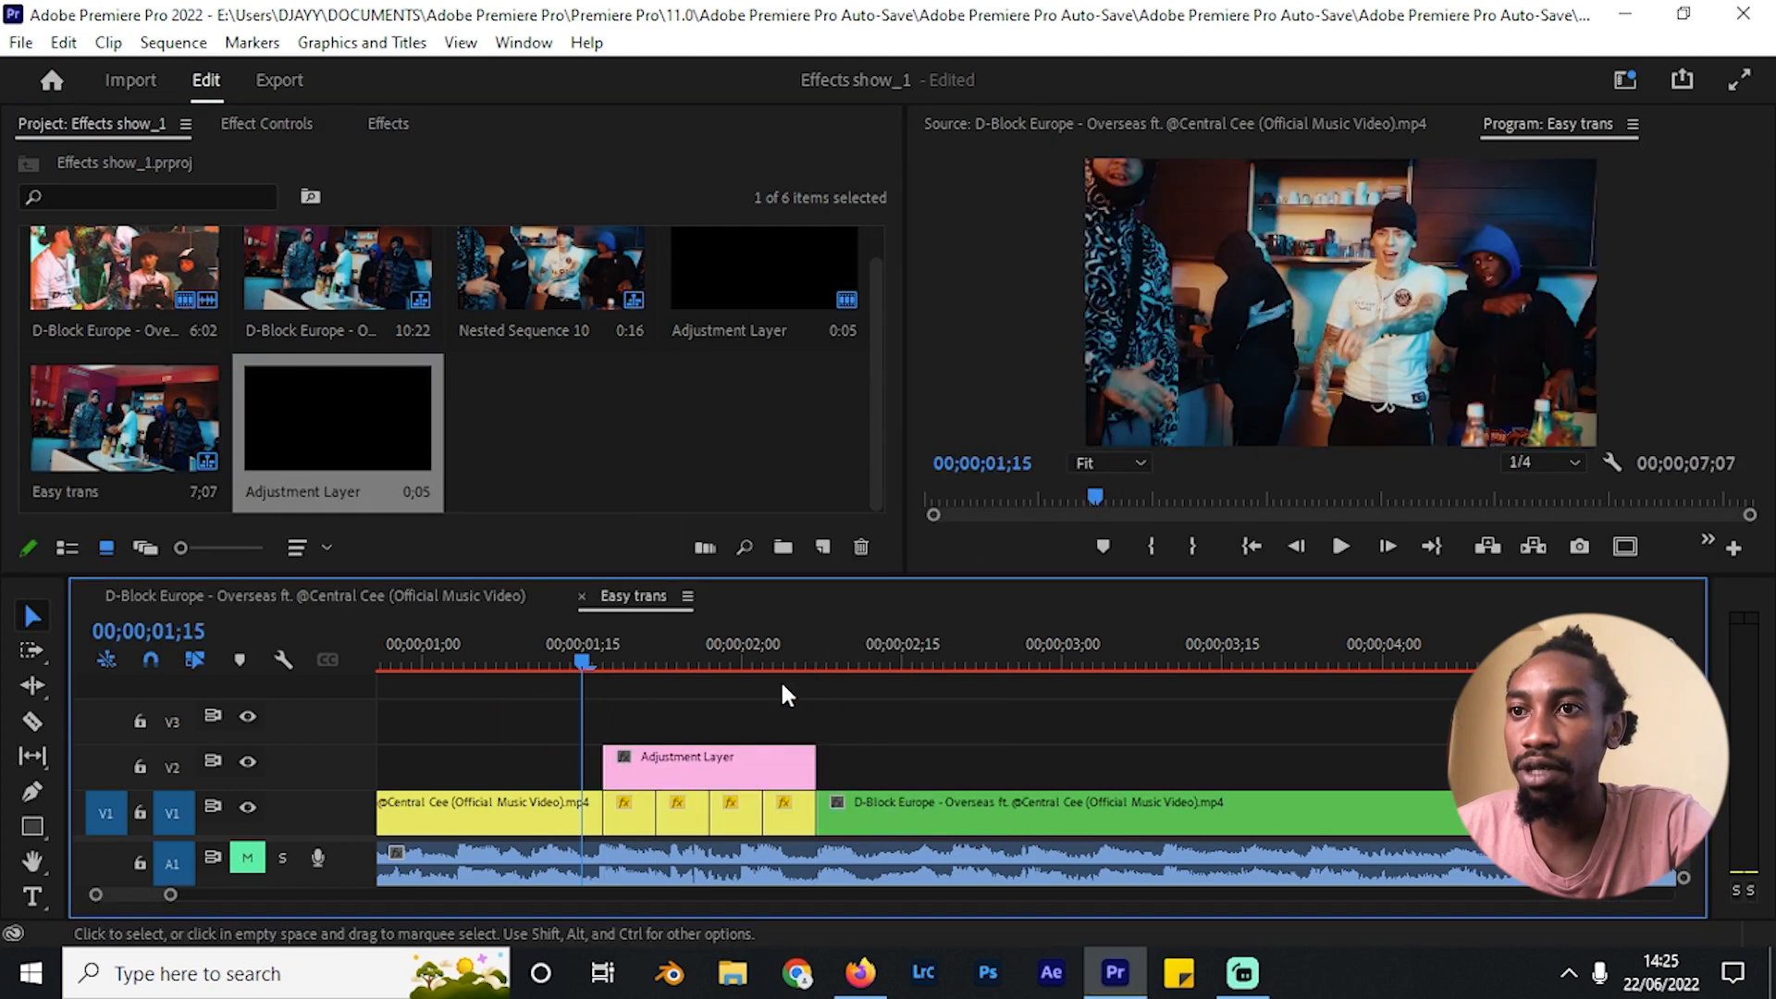
Step: Apply the Echo effect to the adjustment layer and keep its Echo Operator on Add
{"action": "left_click", "coordinate": [303, 120]}
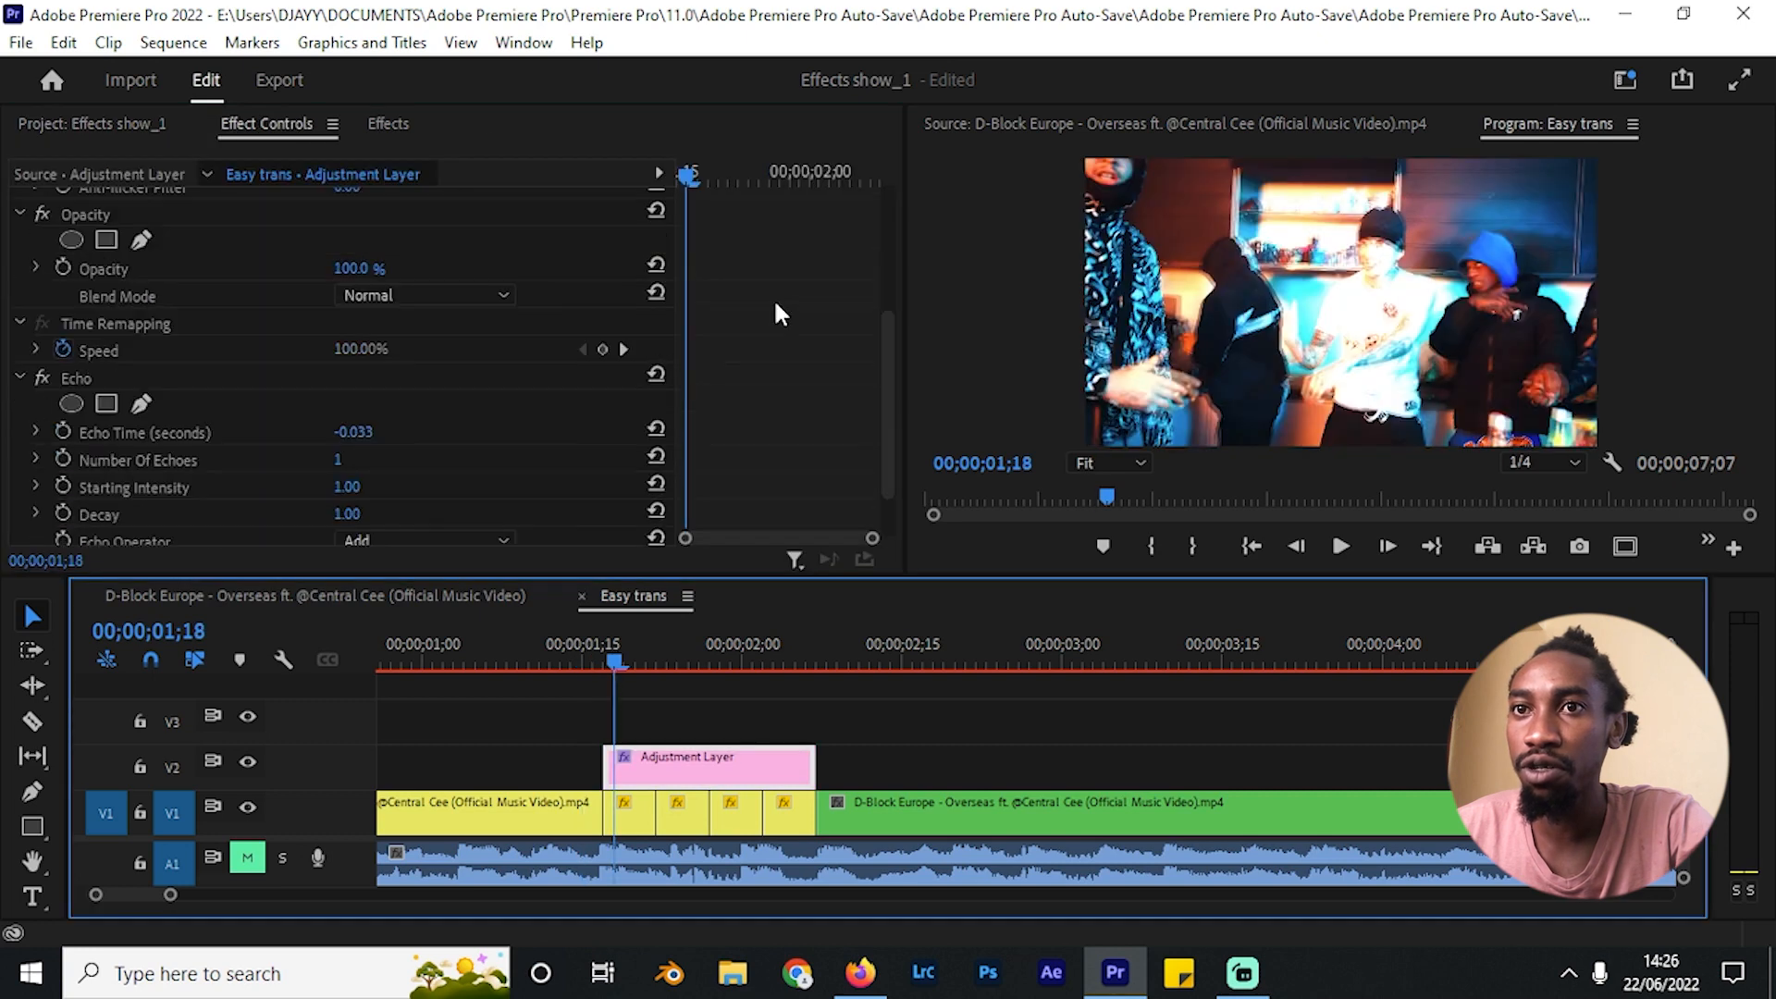
{"action": "scroll", "coordinate": [775, 310], "scroll_direction": "down", "scroll_amount": 1}
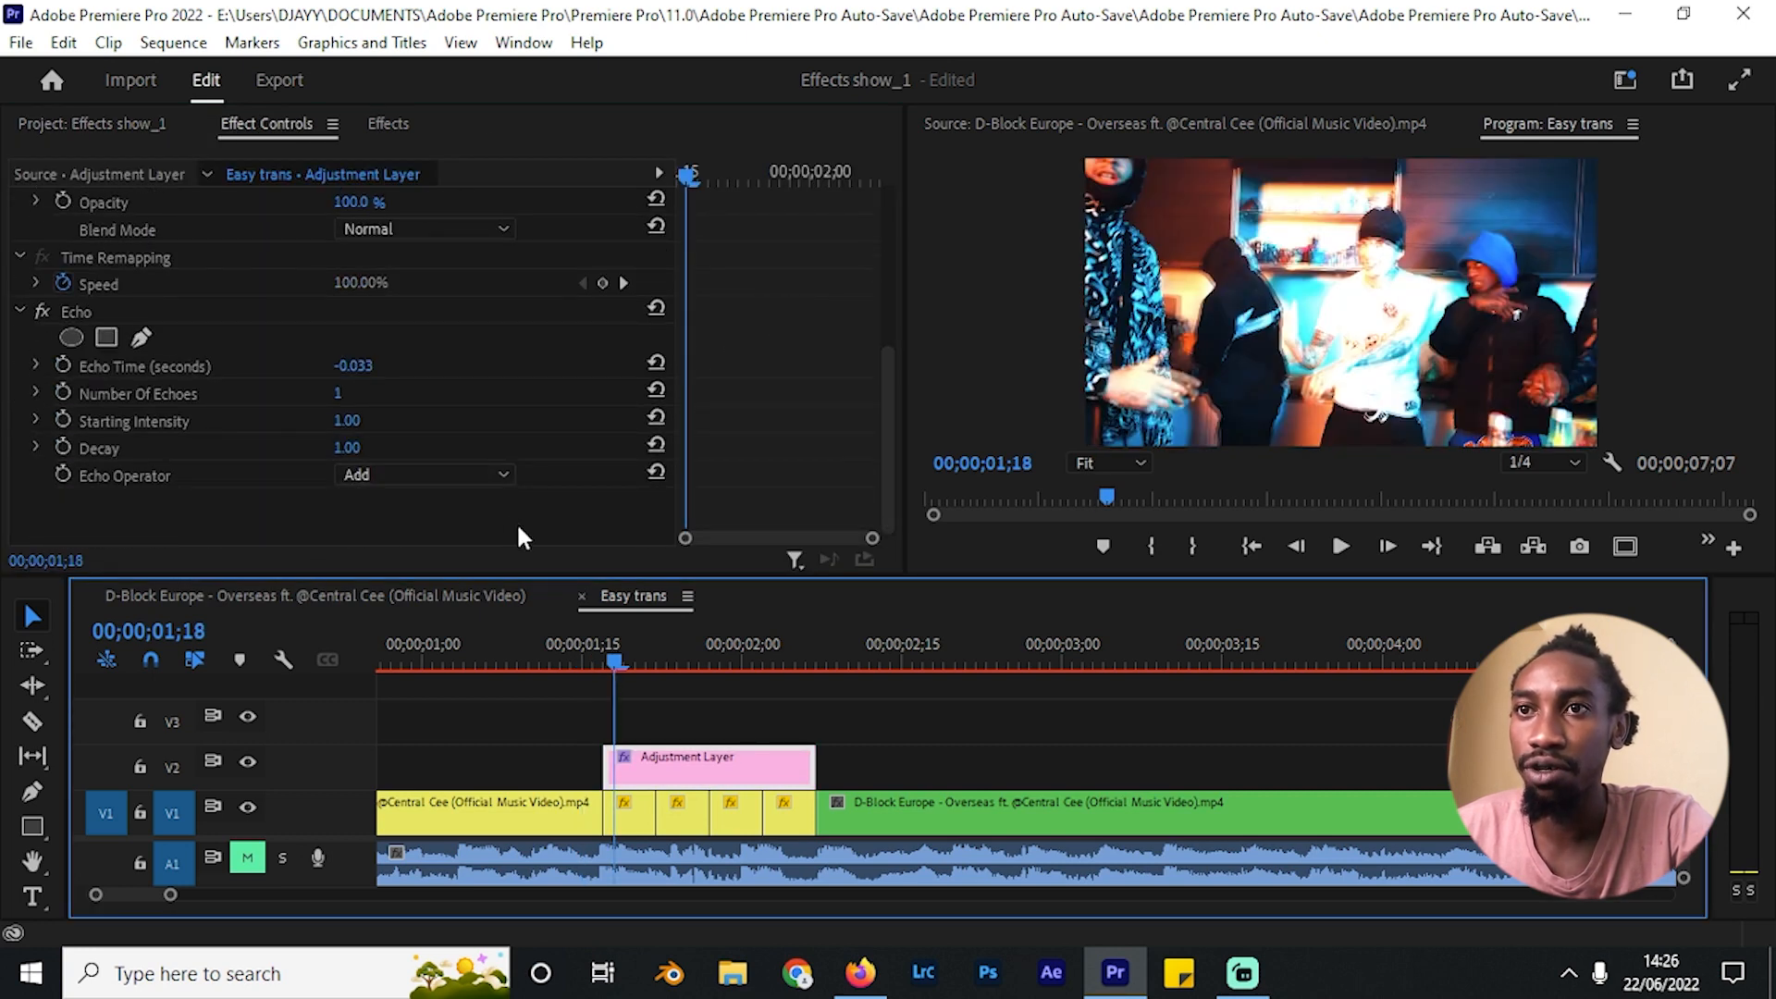
{"action": "left_click", "coordinate": [475, 474]}
{"action": "left_click", "coordinate": [793, 451]}
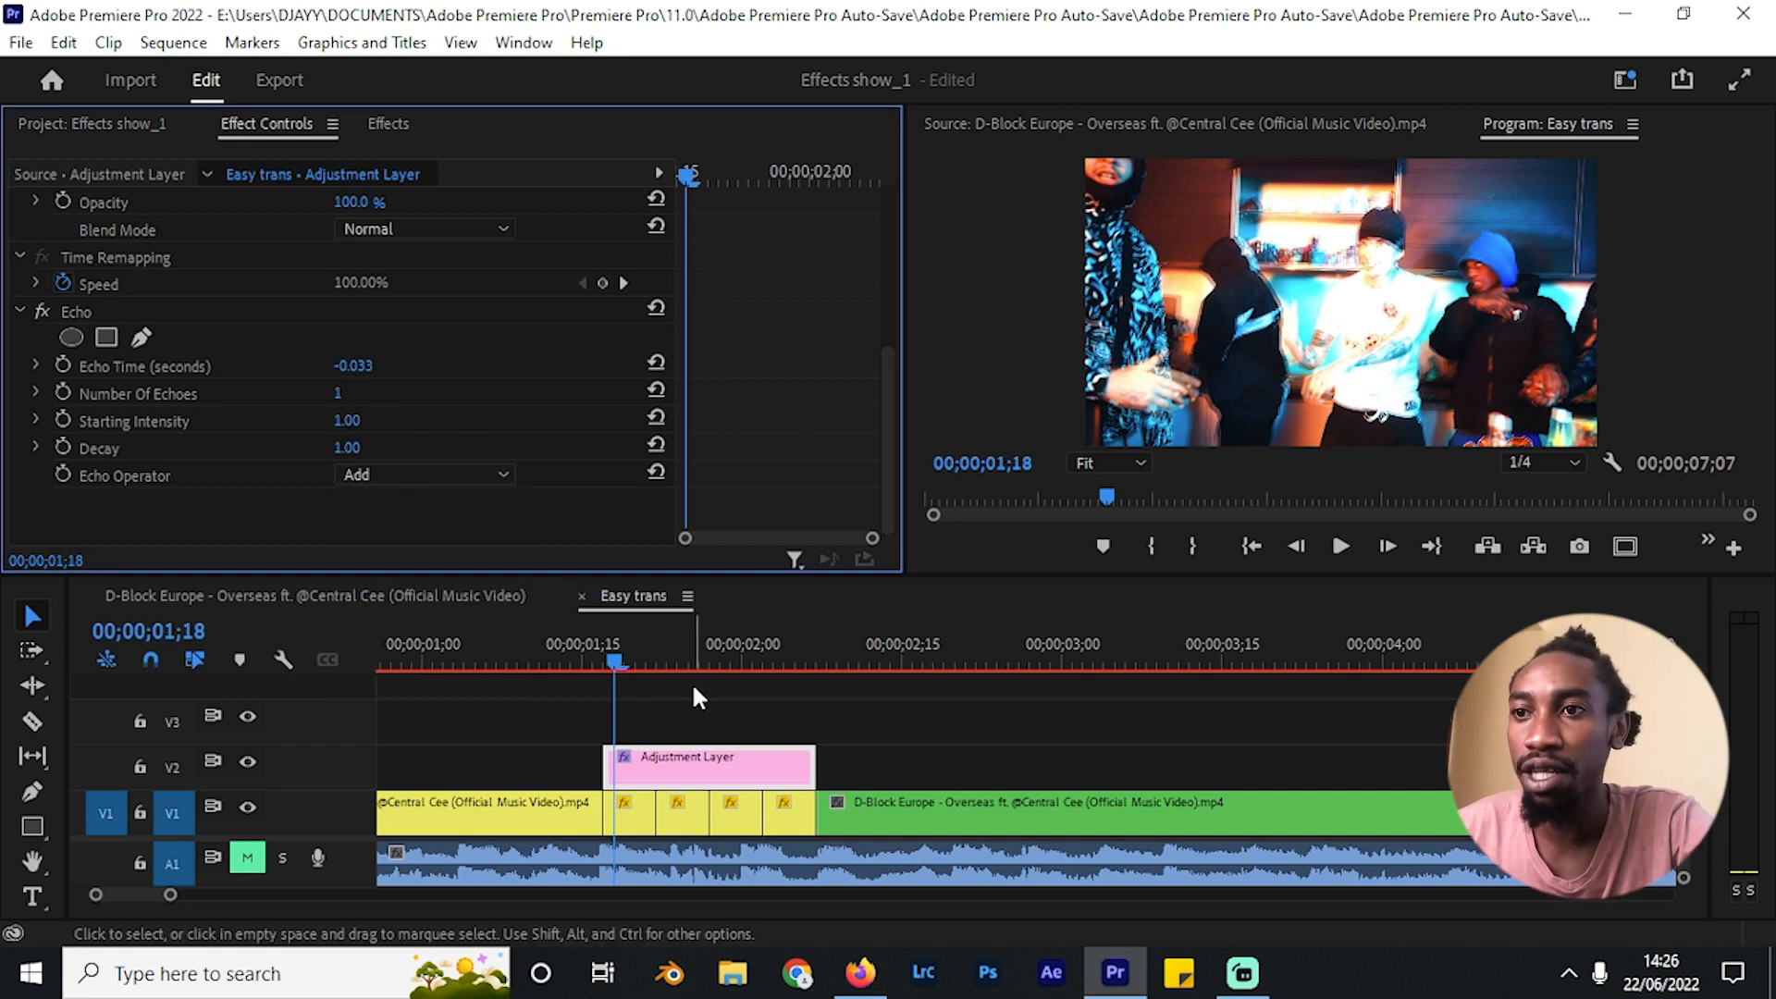
Step: Cut the adjustment layer with the Razor tool where the first short piece ends
{"action": "key", "text": "c"}
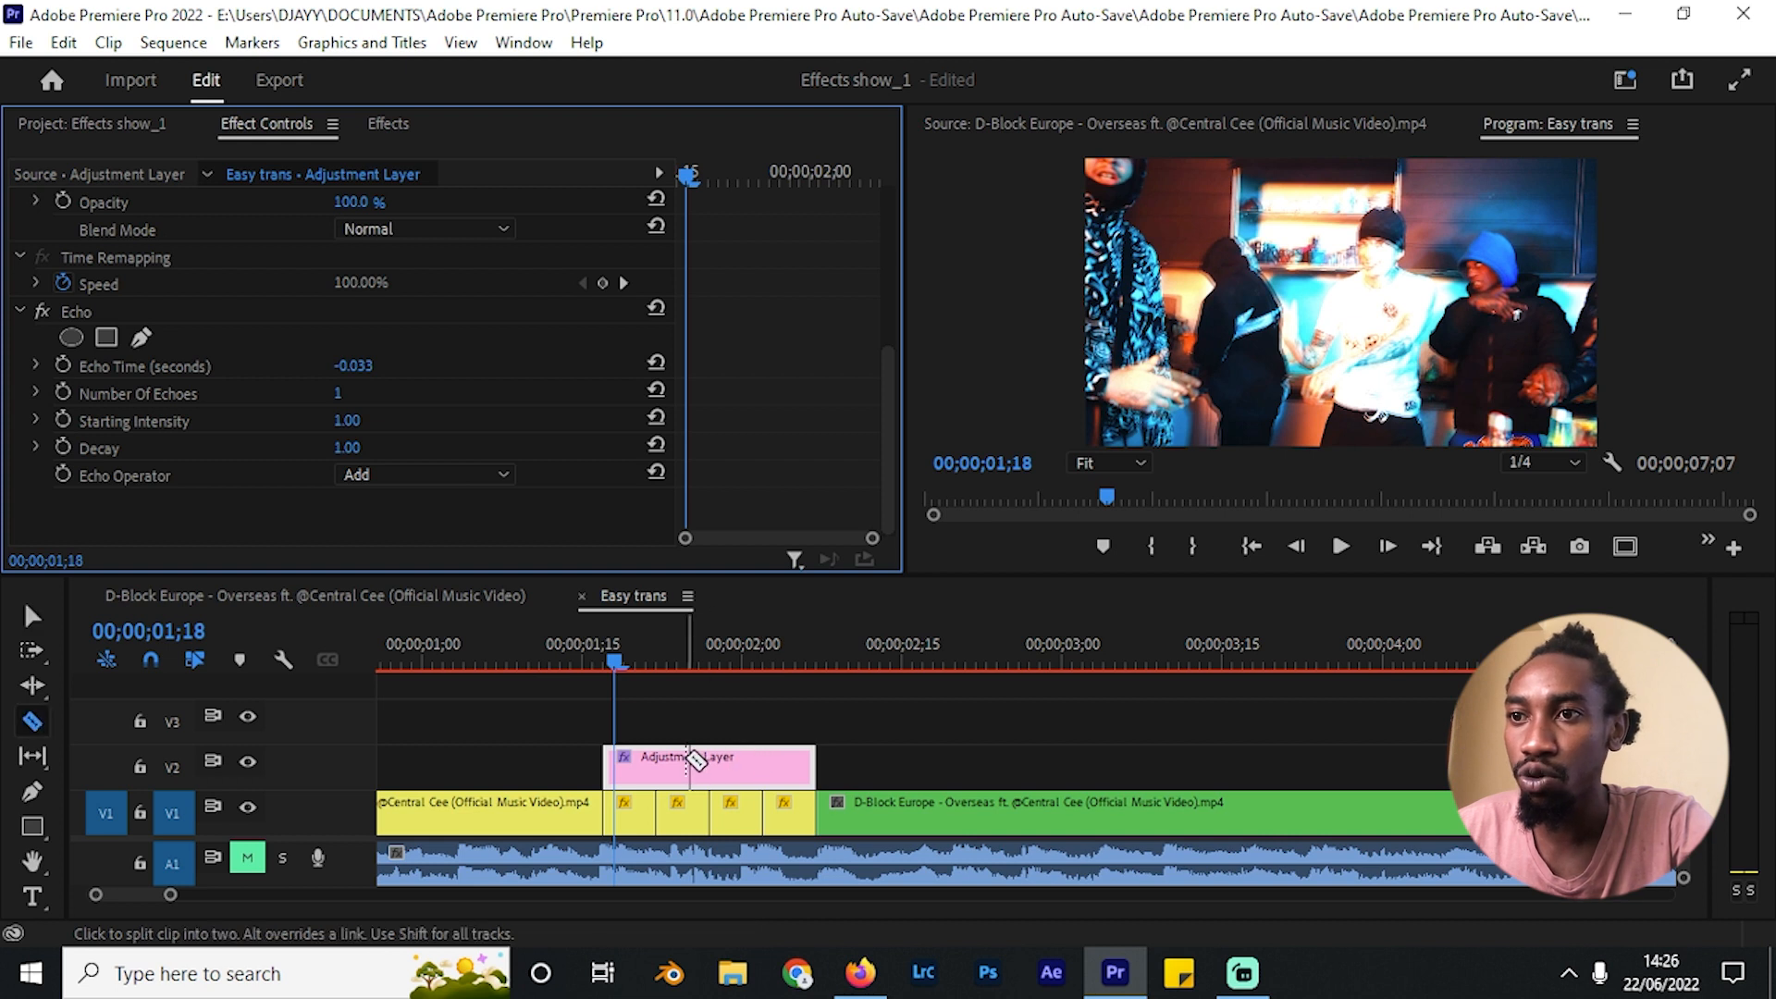
{"action": "left_click", "coordinate": [34, 719]}
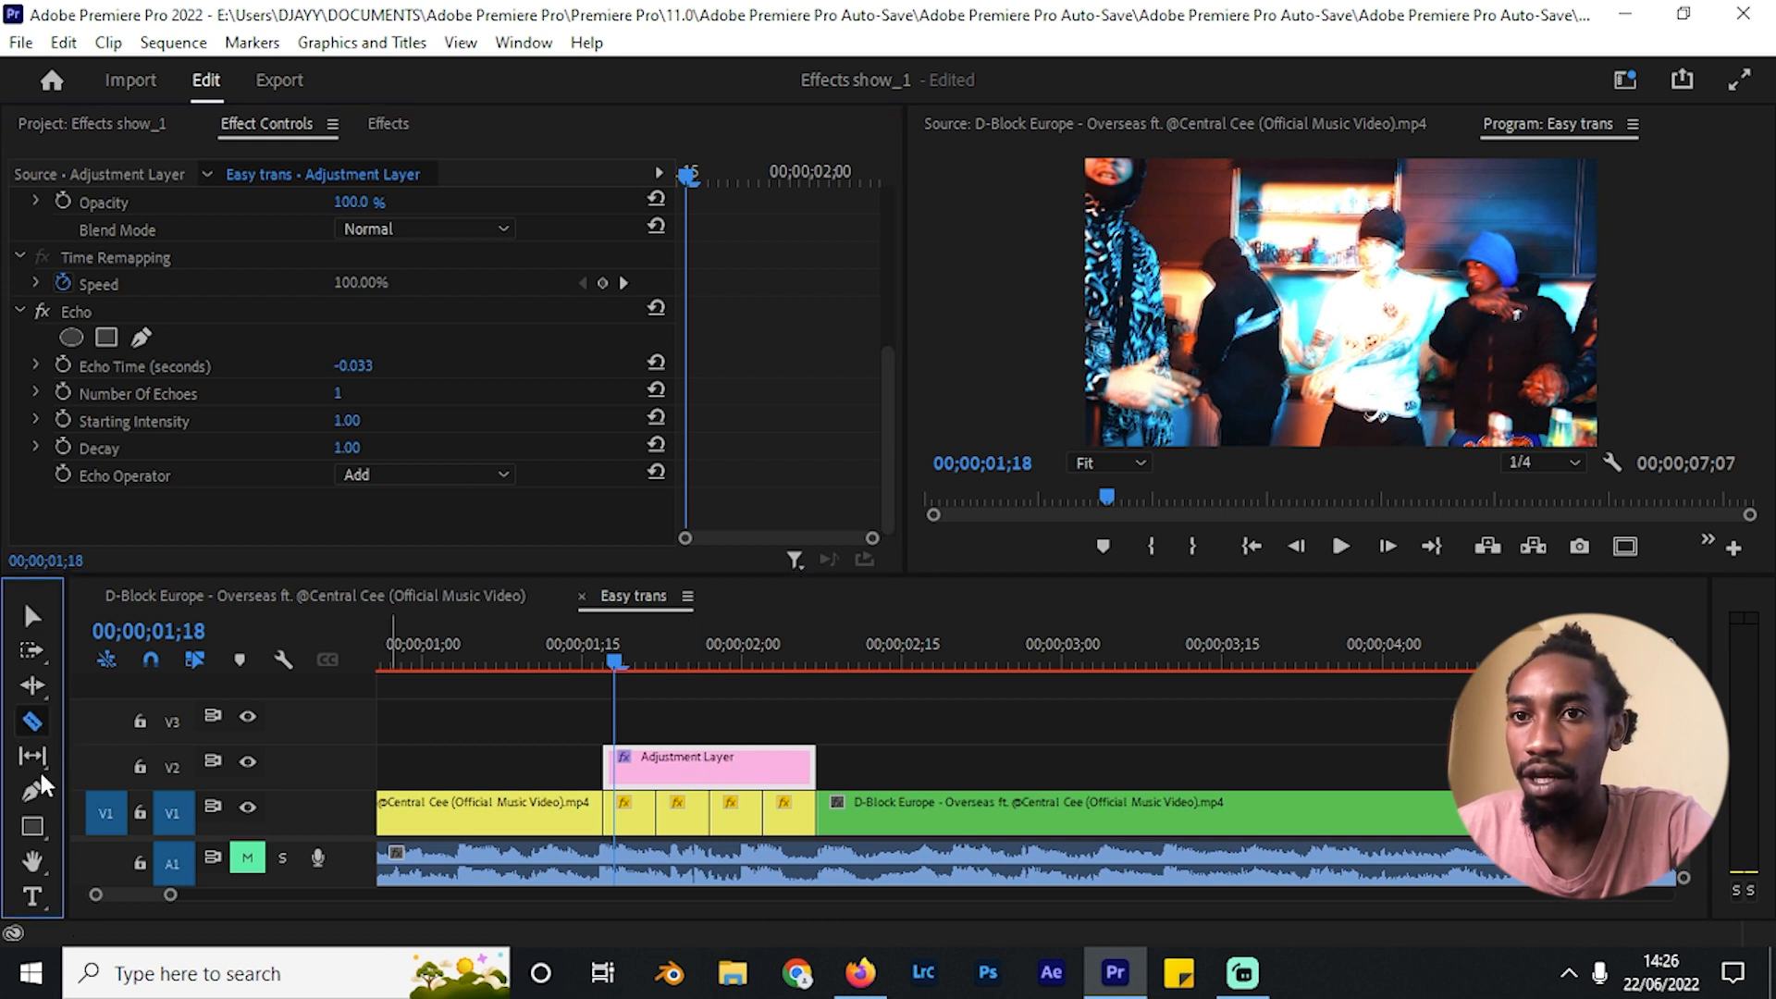
{"action": "left_click", "coordinate": [675, 760]}
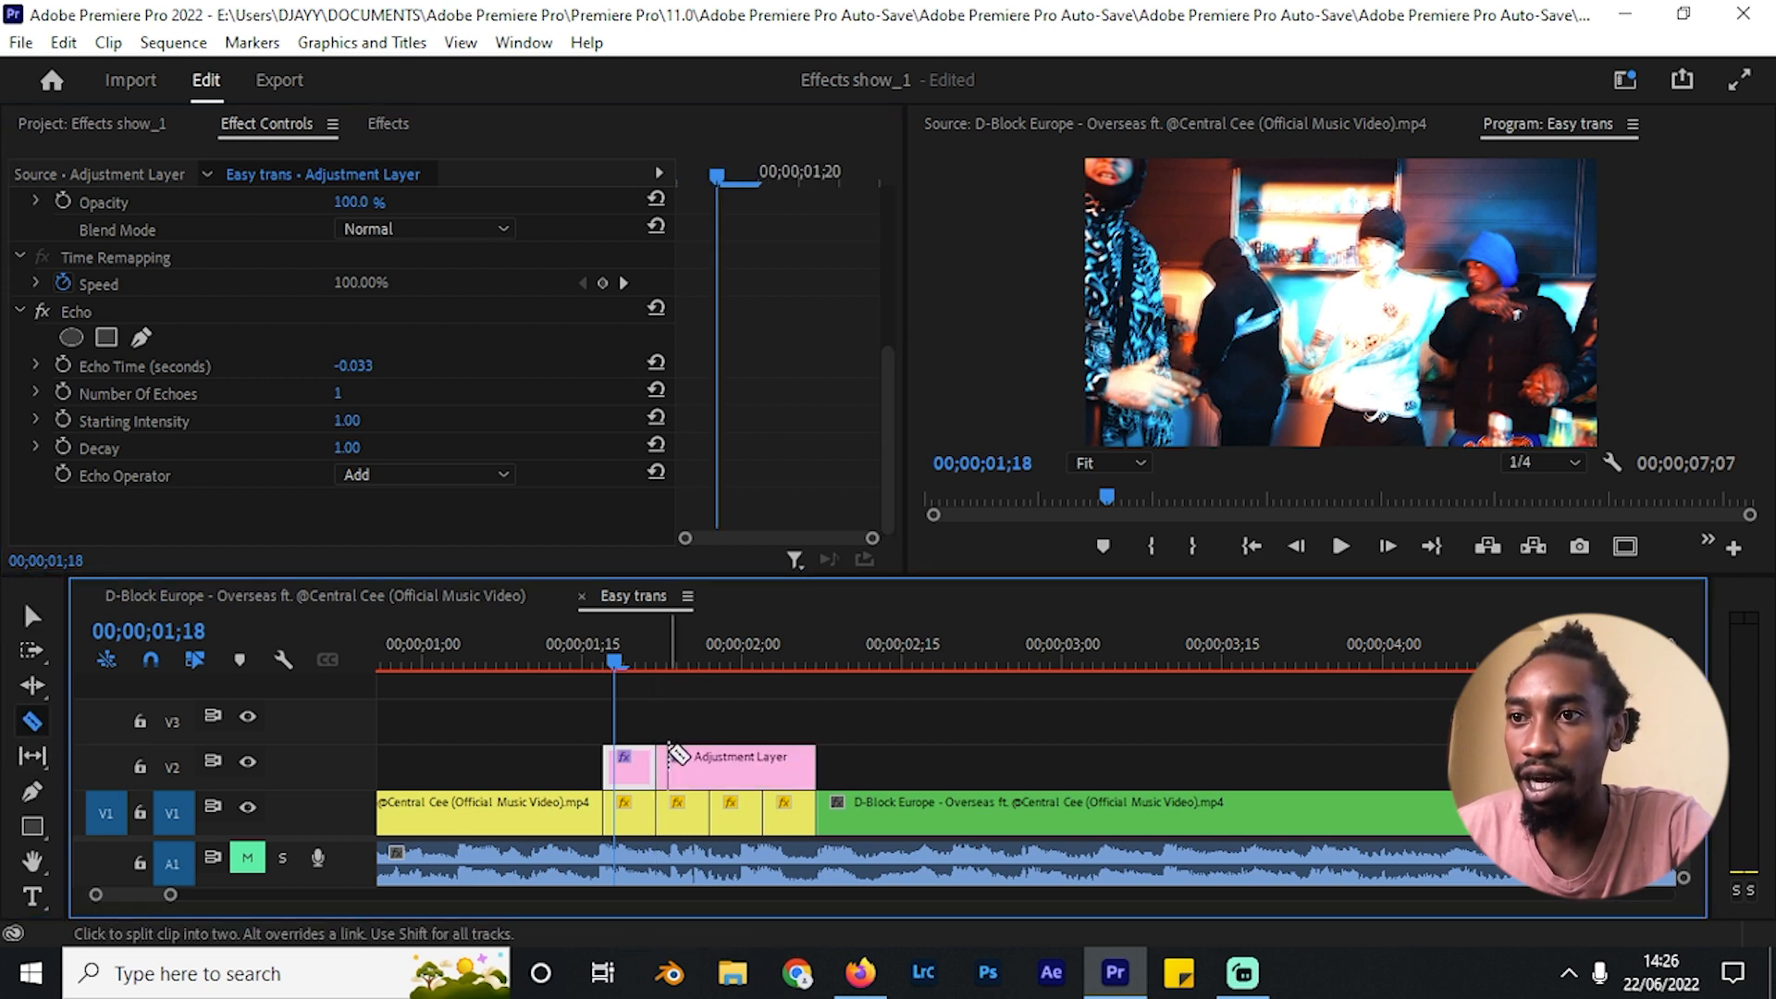
Step: Cut the adjustment layer where the second and third short pieces end, then delete its second and fourth segments
{"action": "left_click", "coordinate": [716, 763]}
{"action": "left_click", "coordinate": [774, 771]}
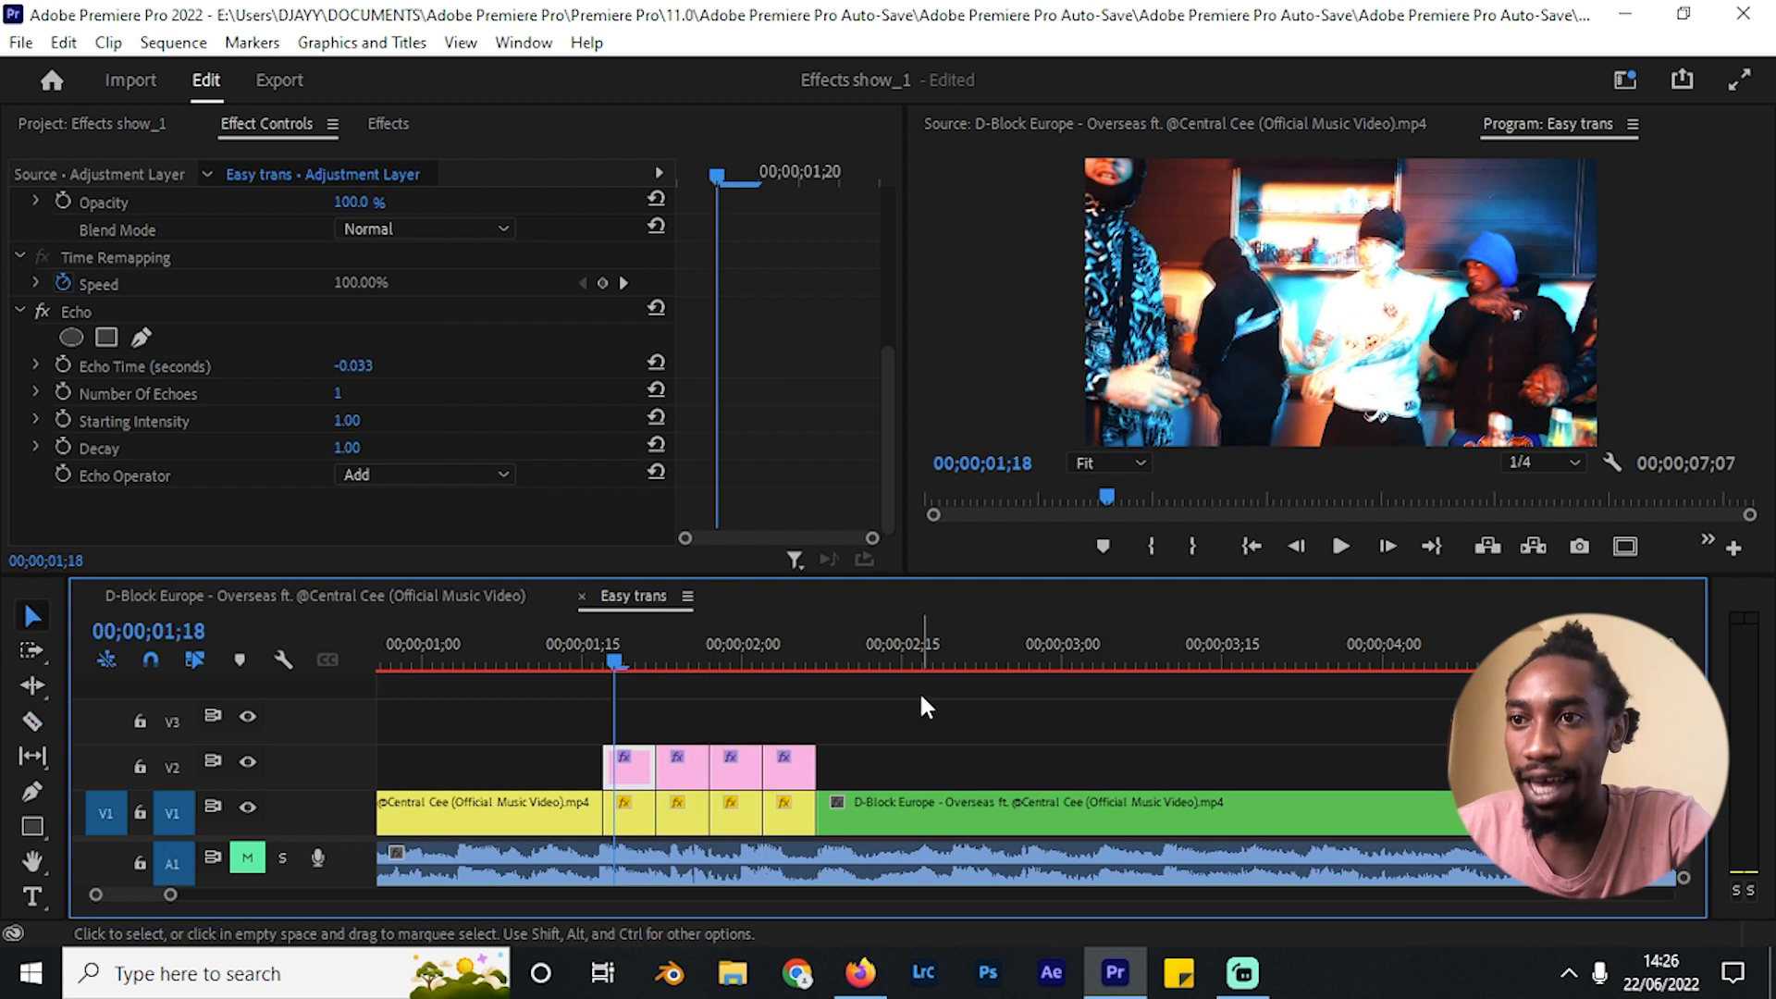
{"action": "key", "text": "v"}
{"action": "left_click", "coordinate": [699, 768]}
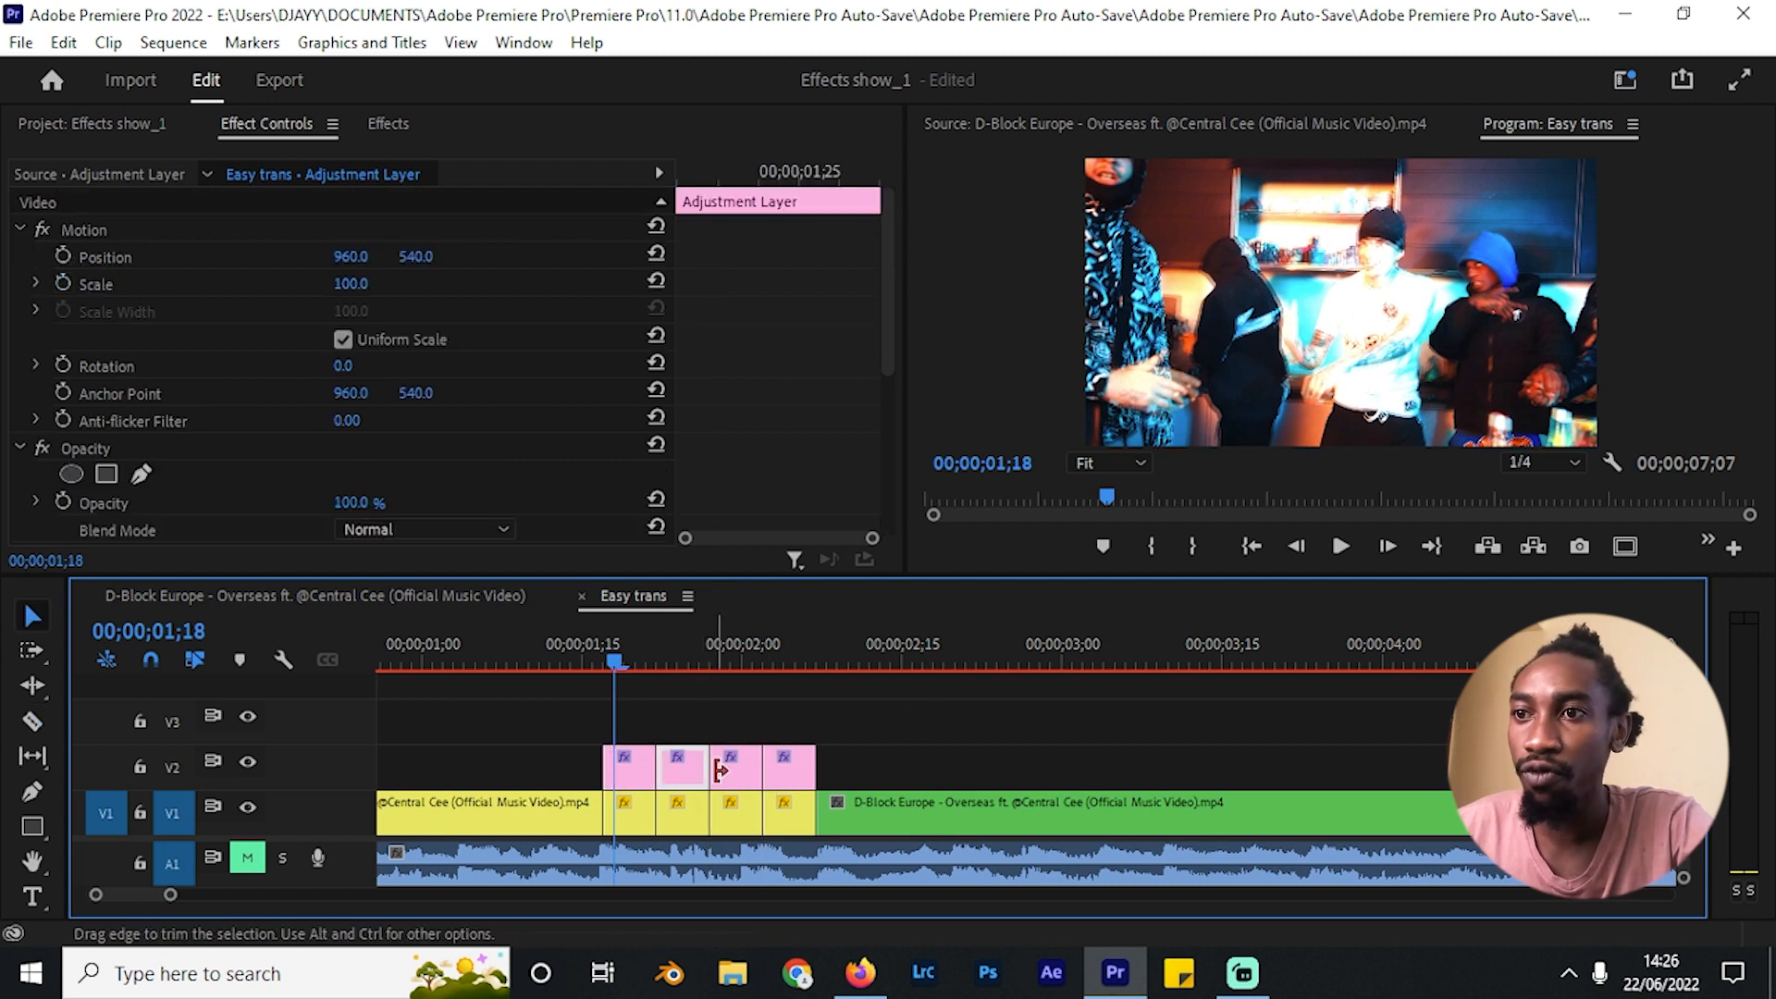
{"action": "left_click", "coordinate": [794, 771], "text": "shift"}
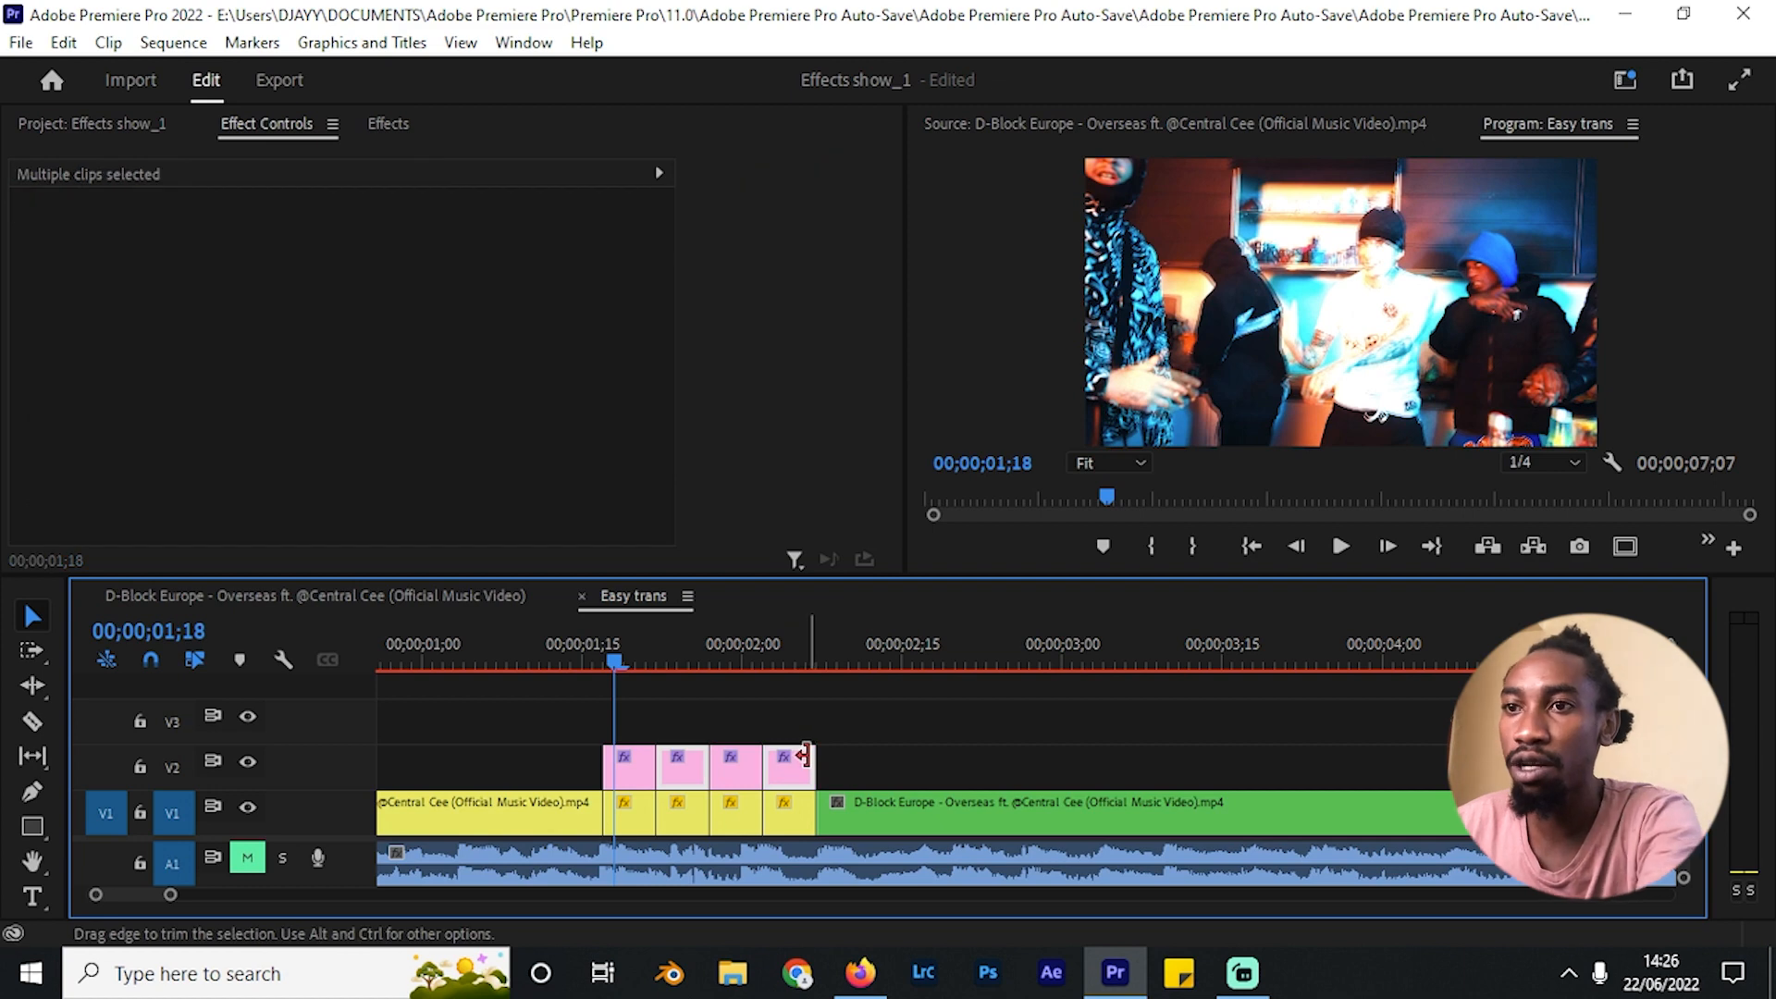
{"action": "key", "text": "Delete"}
Step: Duplicate the green clip onto V2 and add a frame hold to the copy at its first frame, 00;00;02;07
{"action": "left_click_drag", "start_coordinate": [606, 659], "coordinate": [836, 716]}
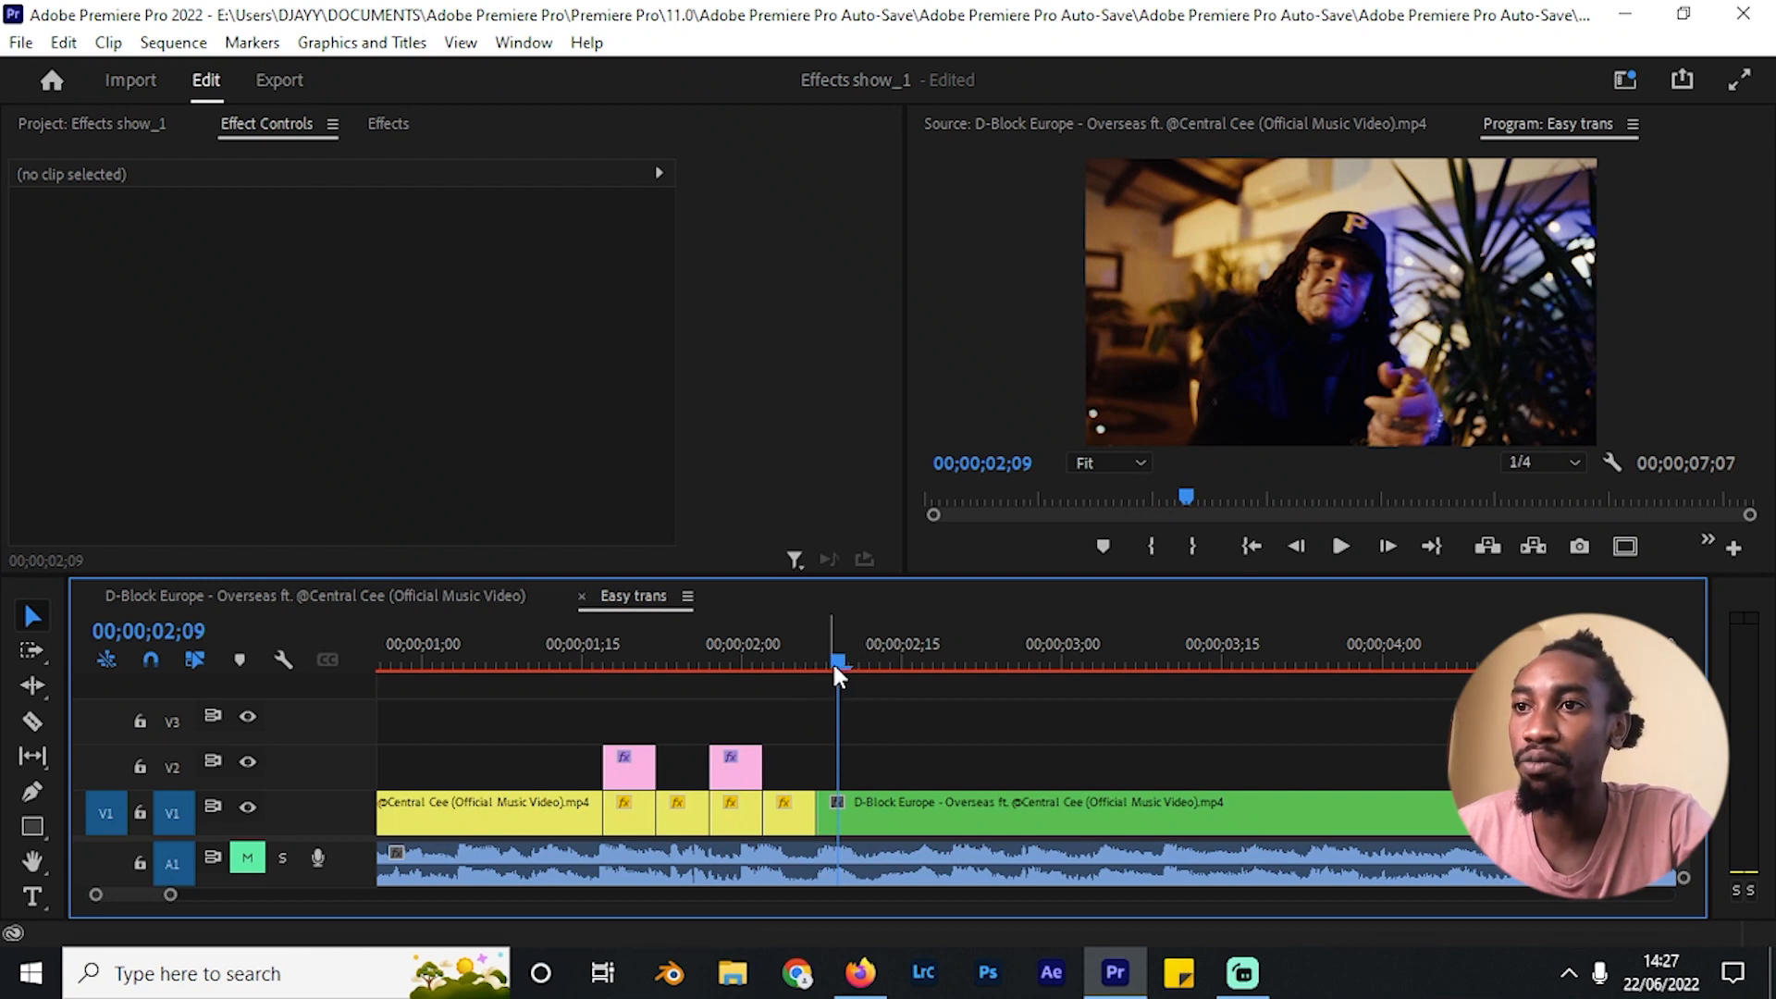
{"action": "mouse_move", "coordinate": [836, 662]}
{"action": "left_mouse_down"}
{"action": "mouse_move", "coordinate": [851, 664]}
{"action": "mouse_move", "coordinate": [819, 646]}
{"action": "left_mouse_up"}
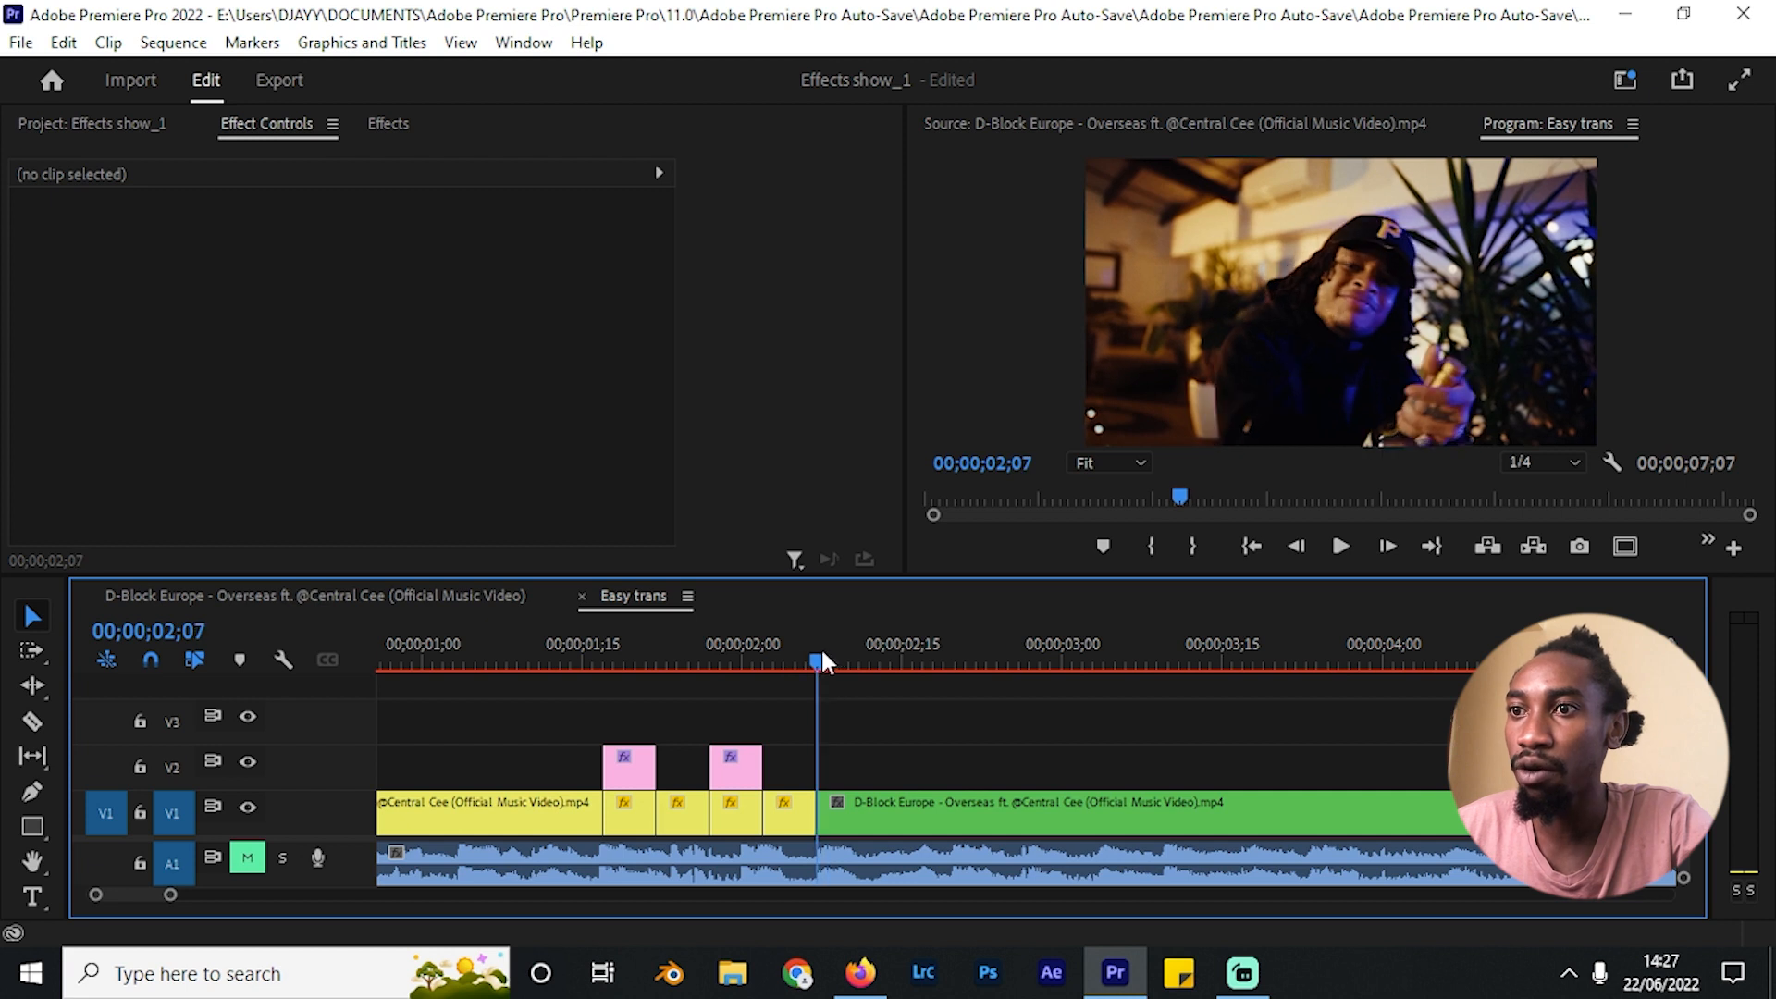
{"action": "left_click", "coordinate": [858, 803]}
{"action": "left_click_drag", "start_coordinate": [858, 803], "coordinate": [841, 768]}
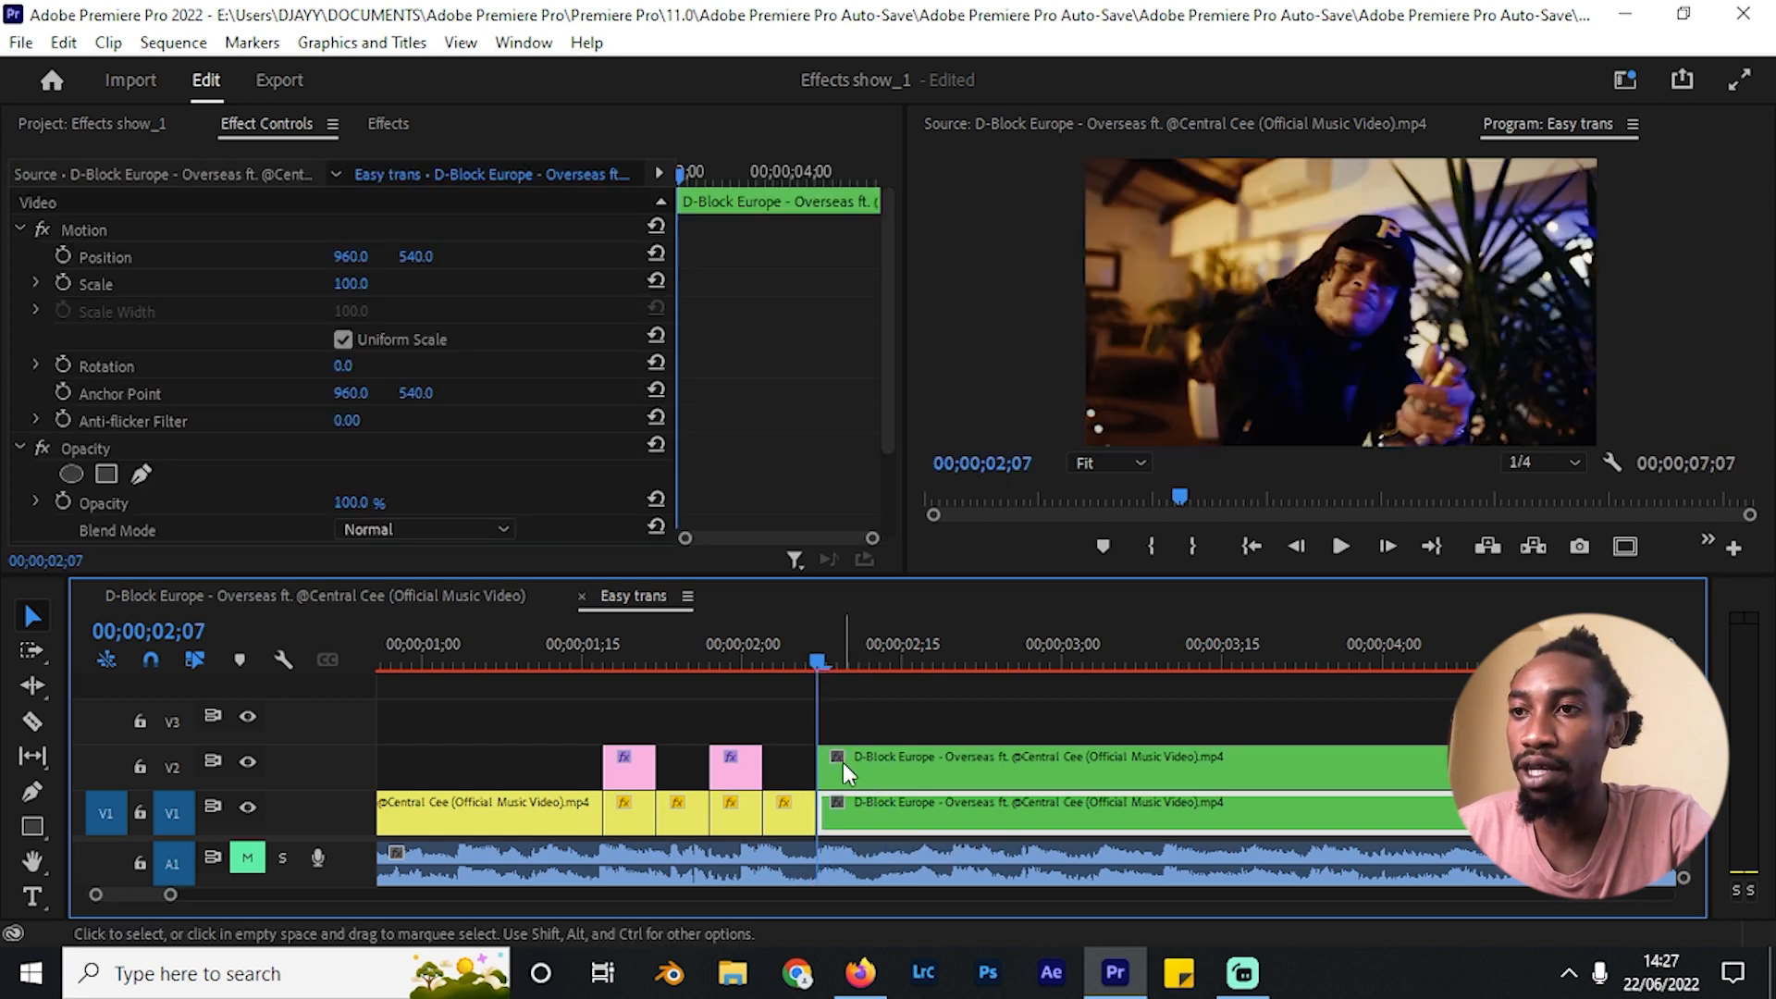
{"action": "right_click", "coordinate": [843, 763]}
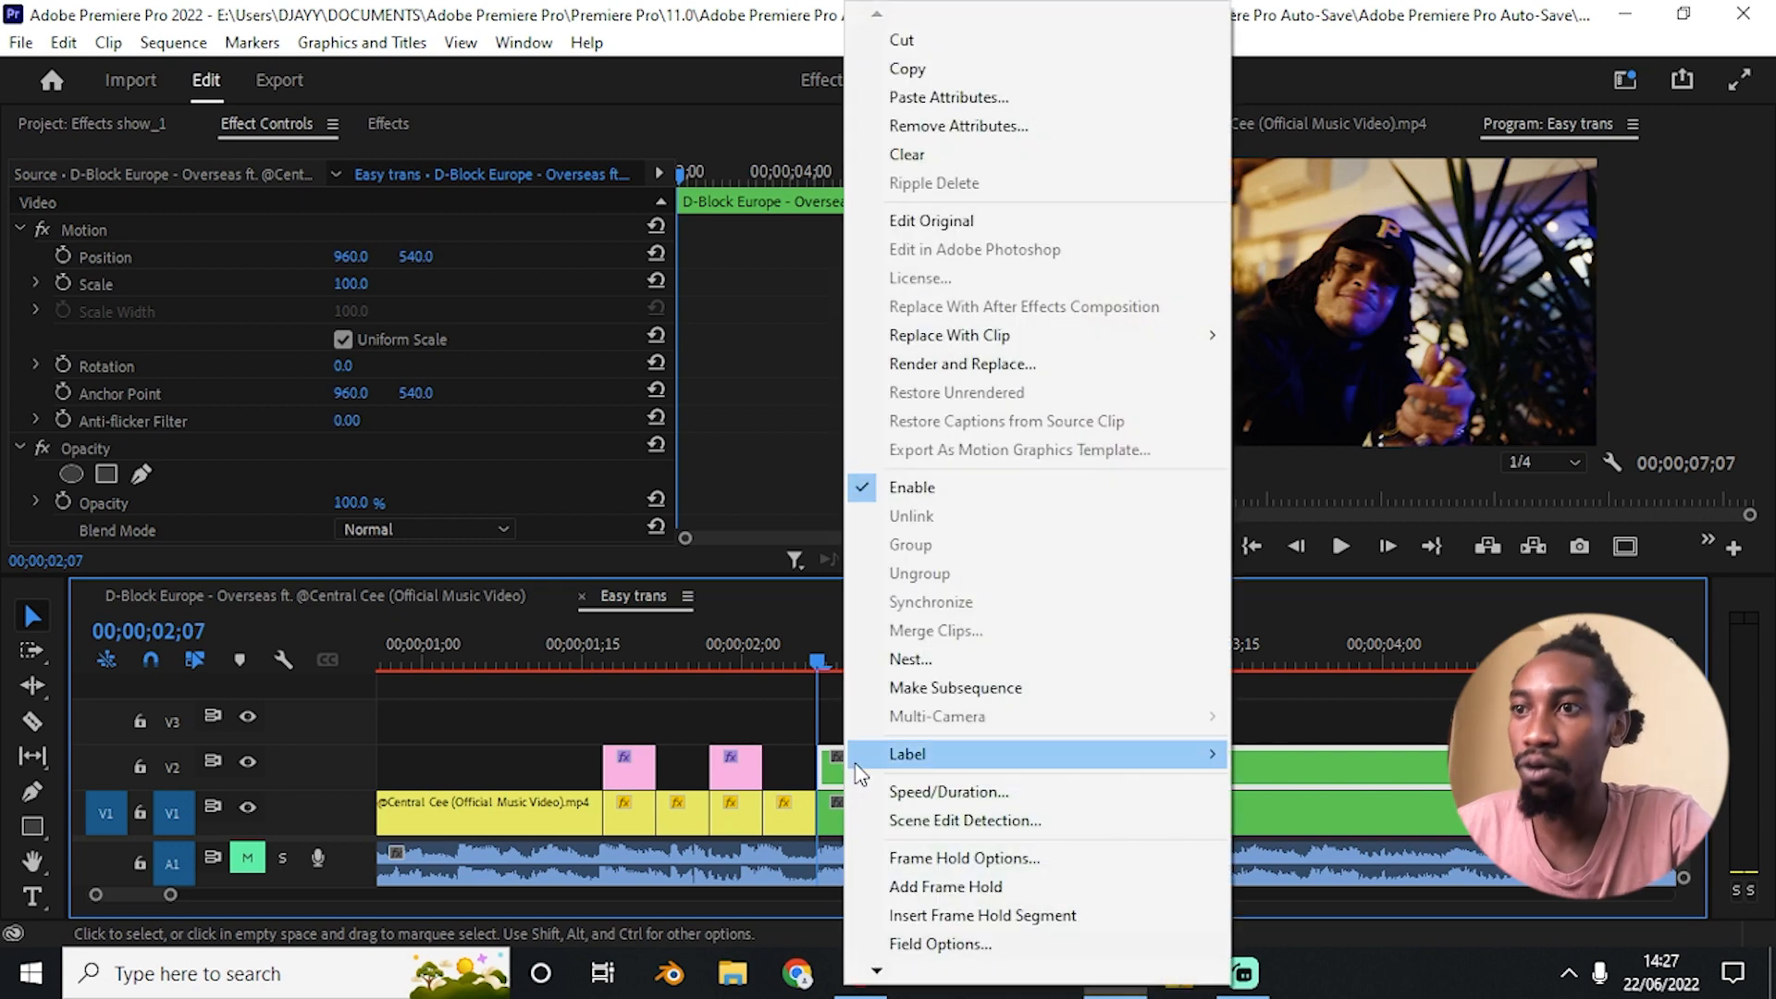
{"action": "left_click", "coordinate": [945, 886]}
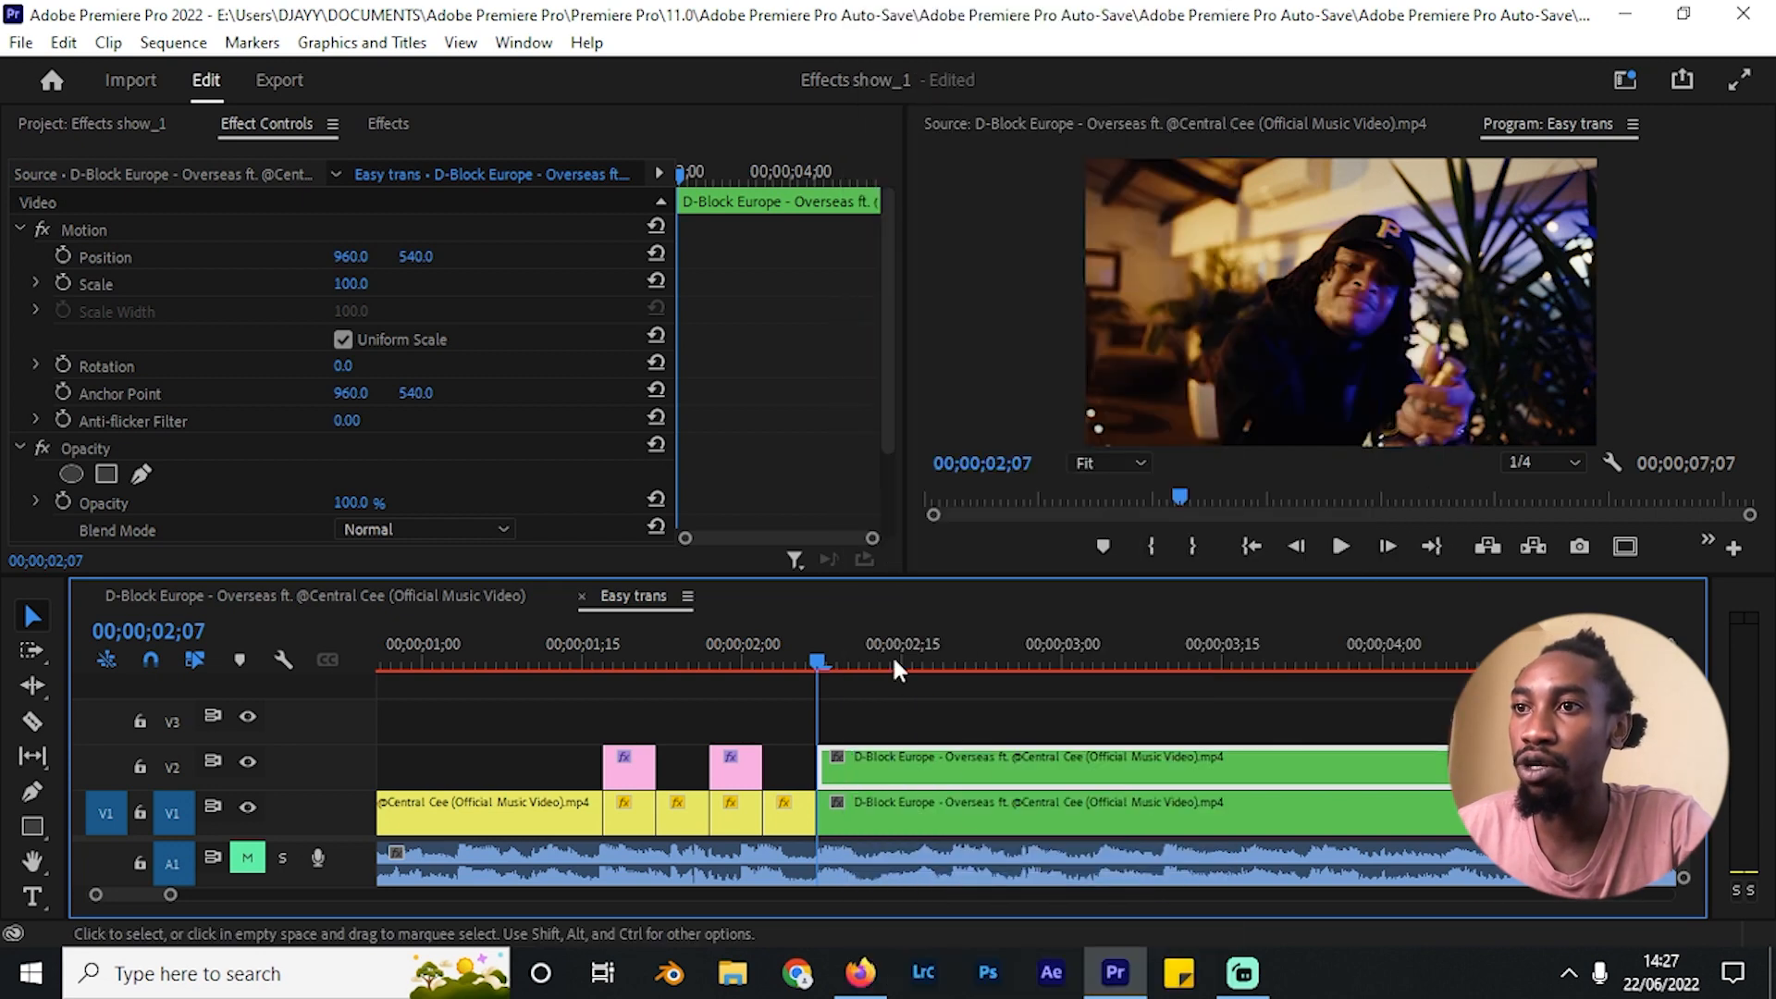
Step: Cut the frozen copy on V2 at about 00;00;02;15 and delete everything after the cut
{"action": "left_click_drag", "start_coordinate": [893, 659], "coordinate": [968, 713]}
{"action": "key", "text": "c"}
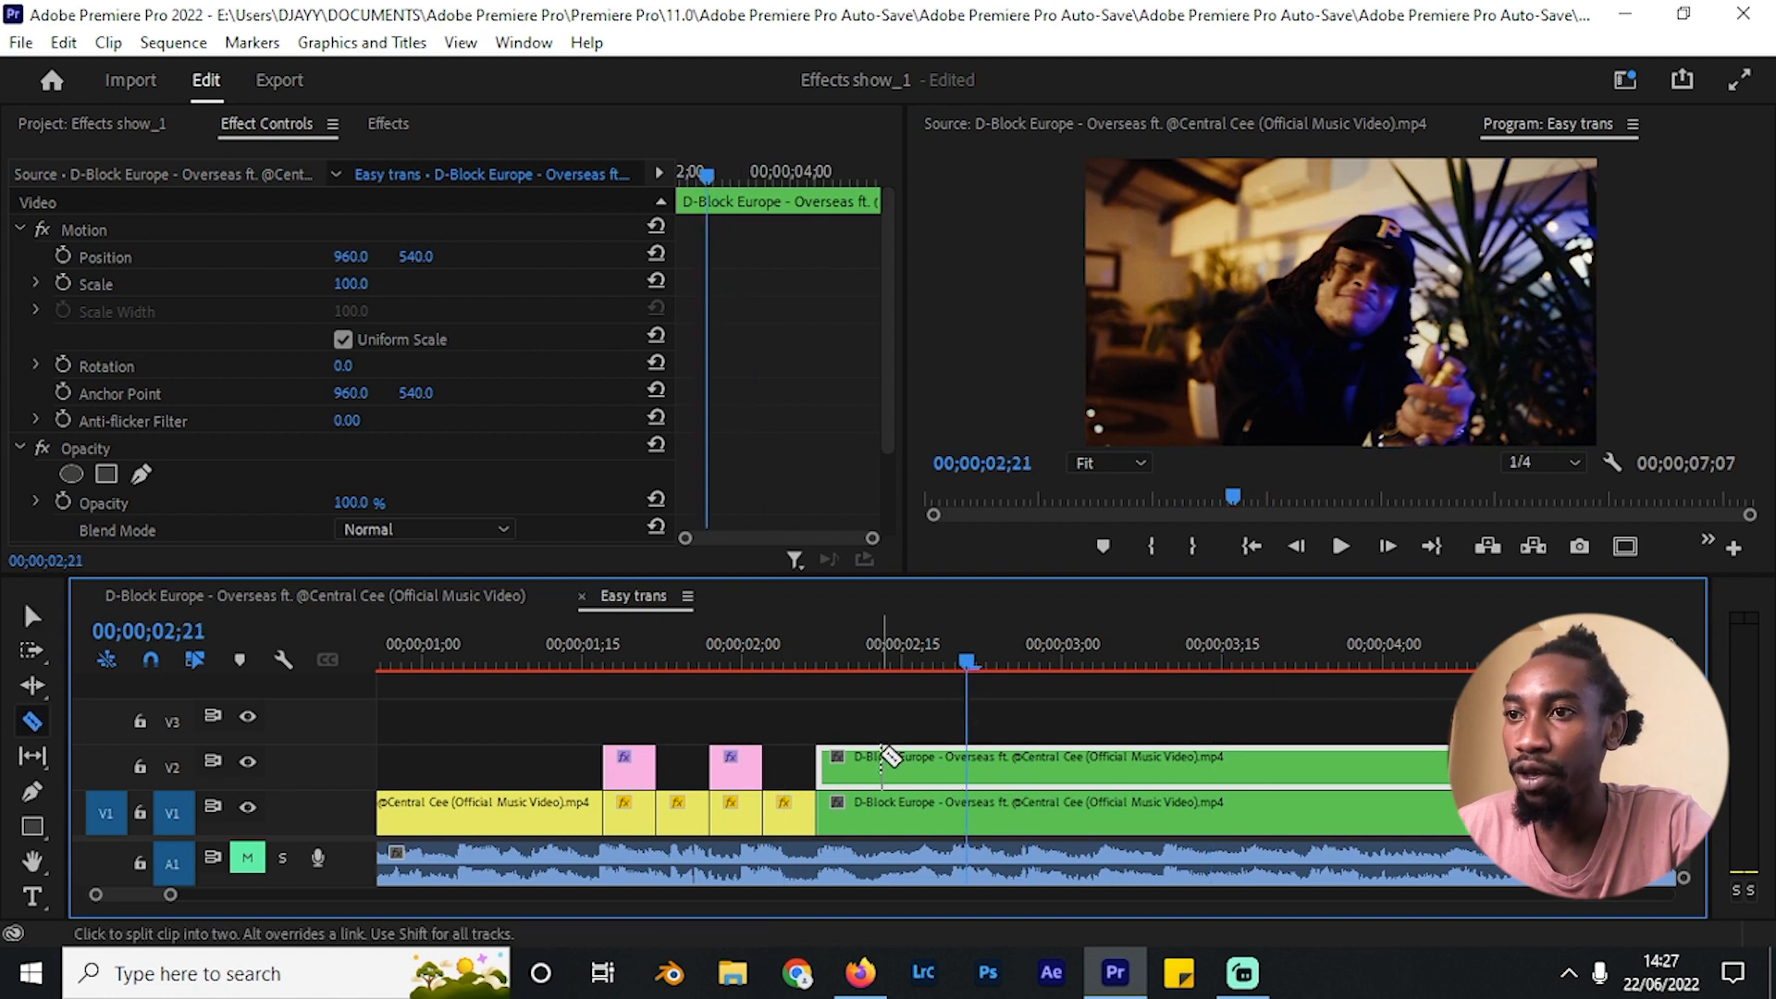
{"action": "left_click", "coordinate": [899, 757]}
{"action": "key", "text": "v"}
{"action": "left_click", "coordinate": [940, 773]}
{"action": "key", "text": "Delete"}
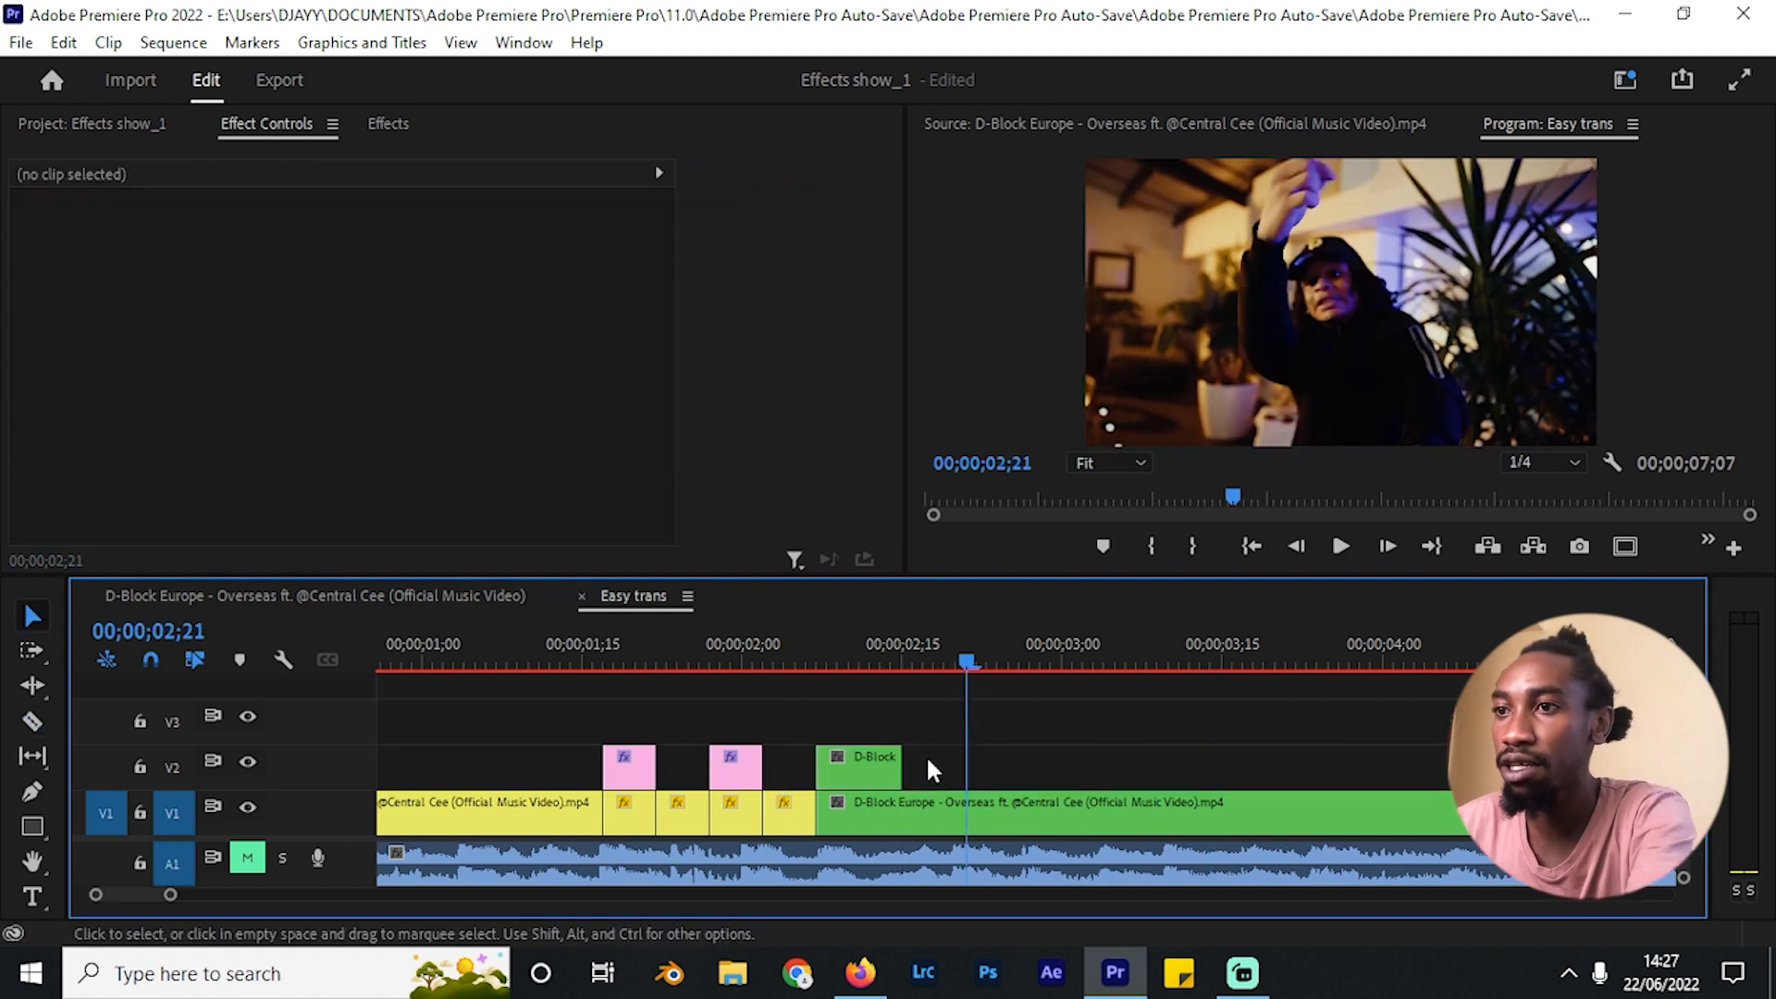
Step: Move the short freeze frame to V3 and make it span the last two short yellow pieces
{"action": "left_click_drag", "start_coordinate": [858, 769], "coordinate": [815, 701]}
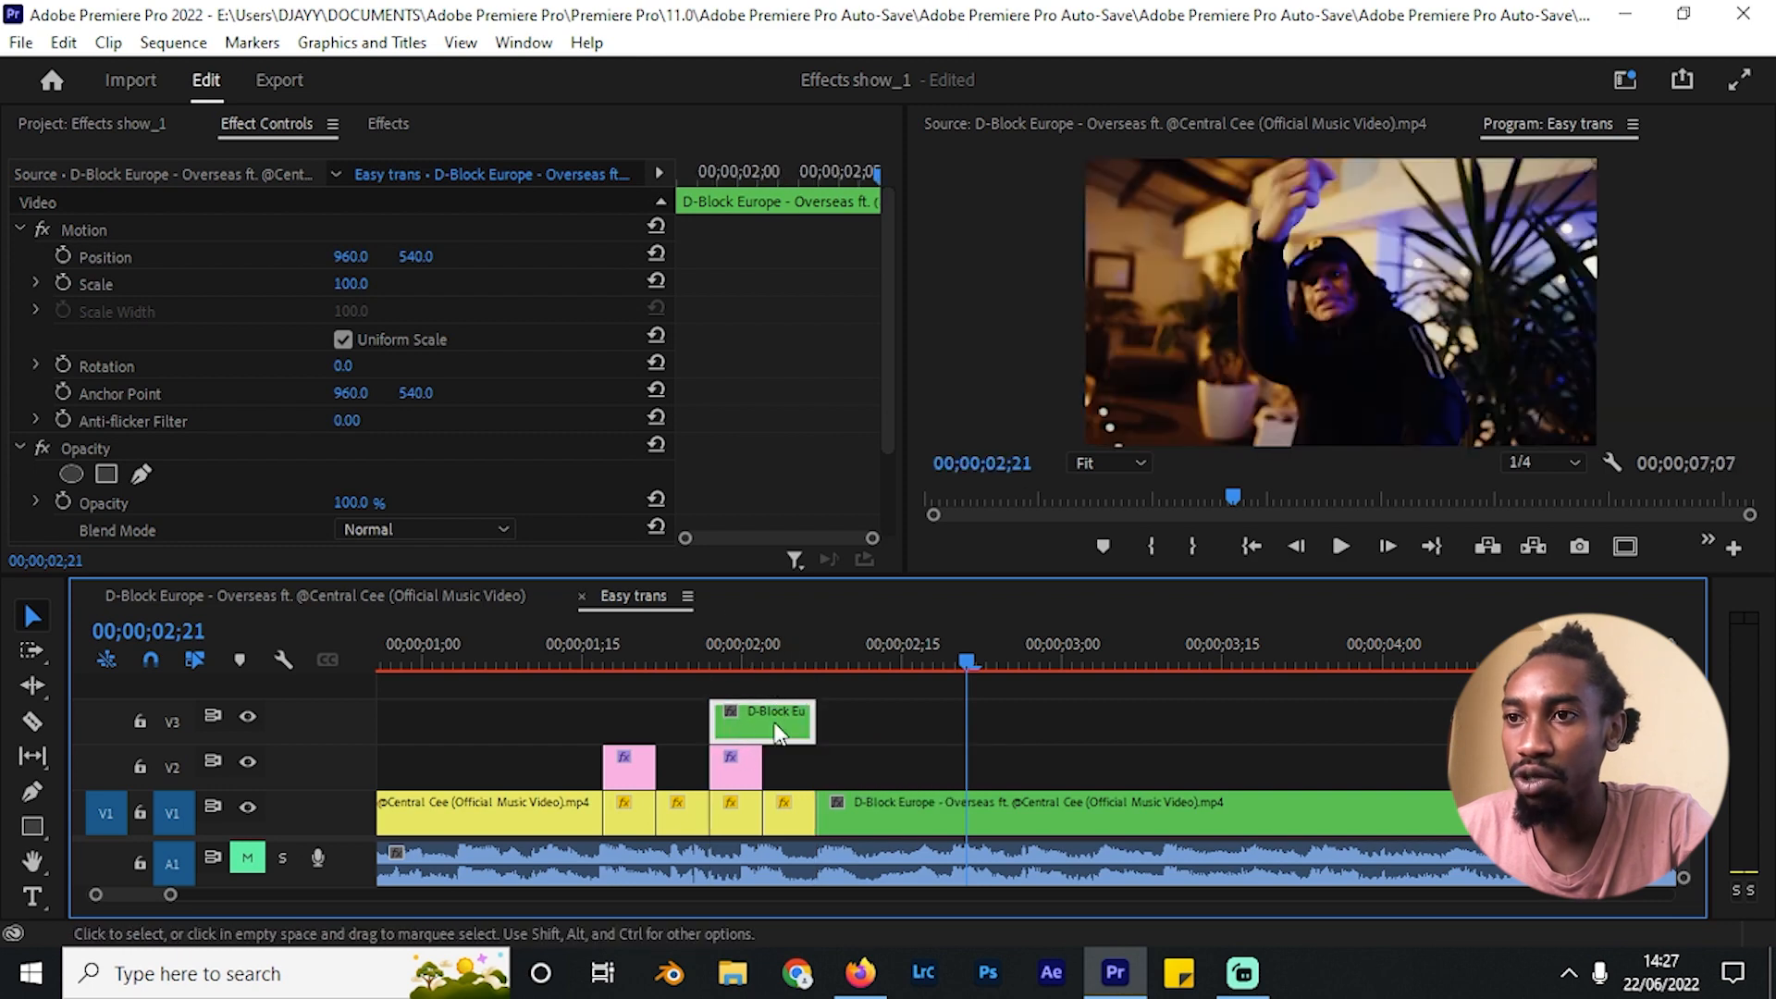
{"action": "left_click", "coordinate": [710, 658]}
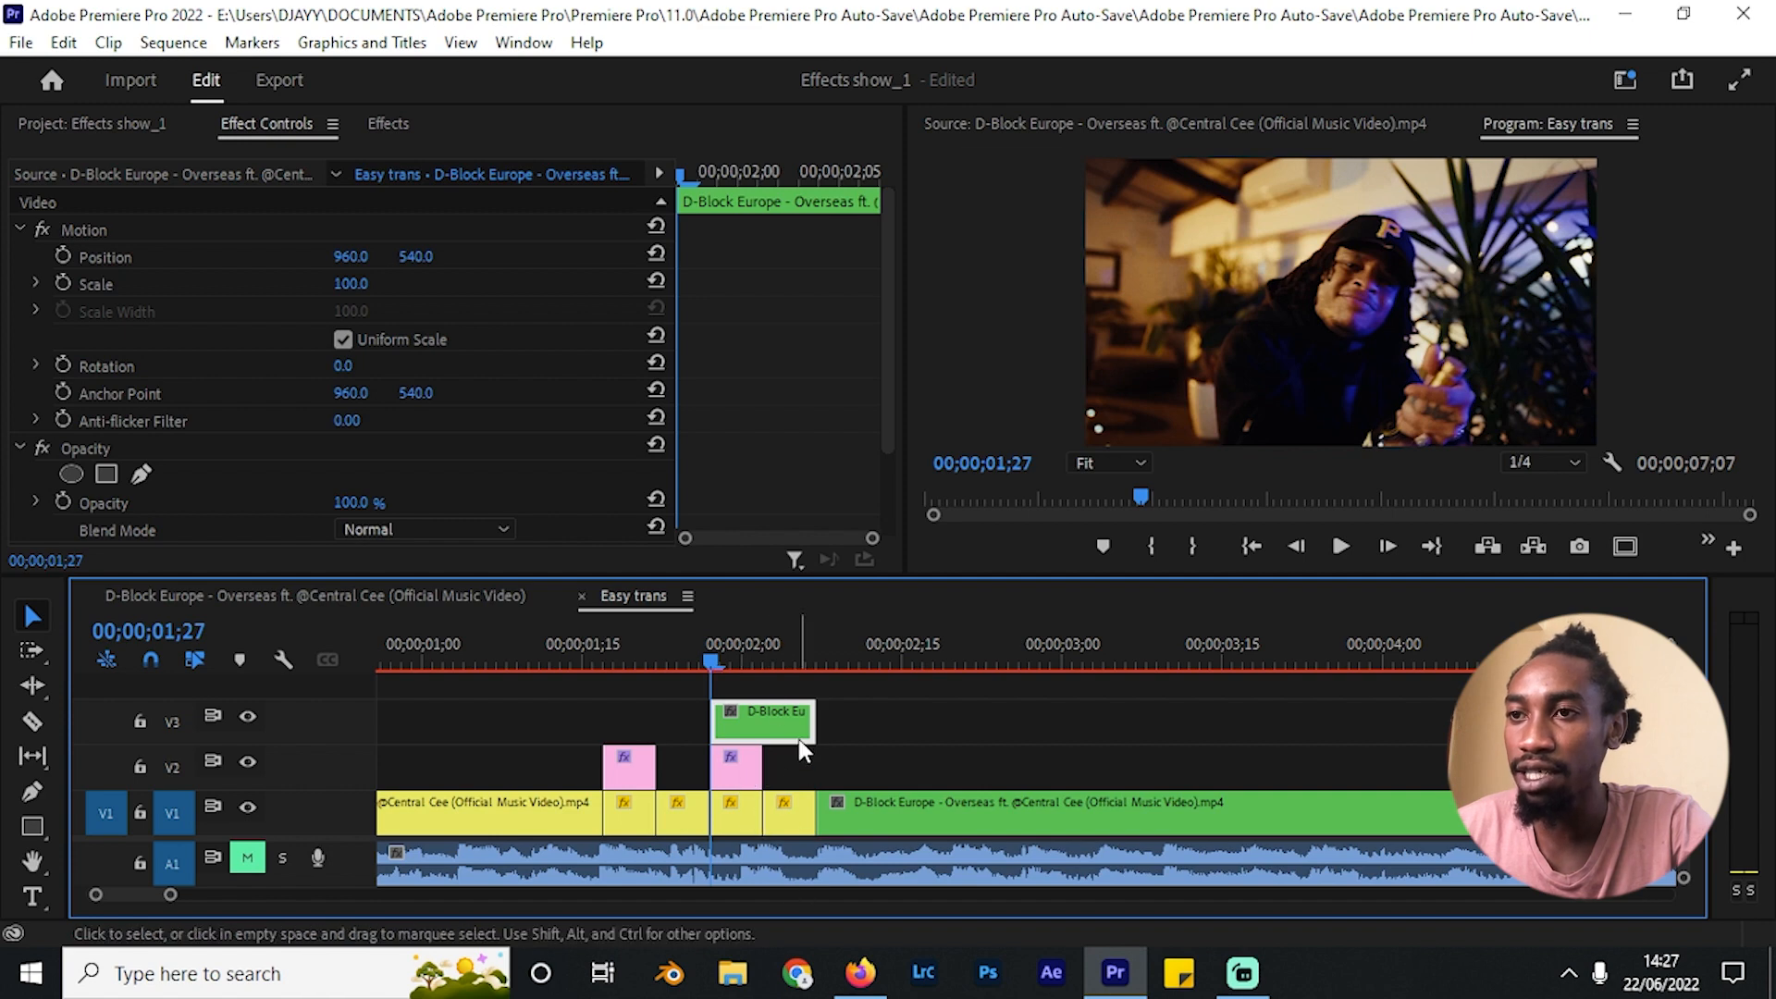
{"action": "left_click_drag", "start_coordinate": [685, 655], "coordinate": [840, 723]}
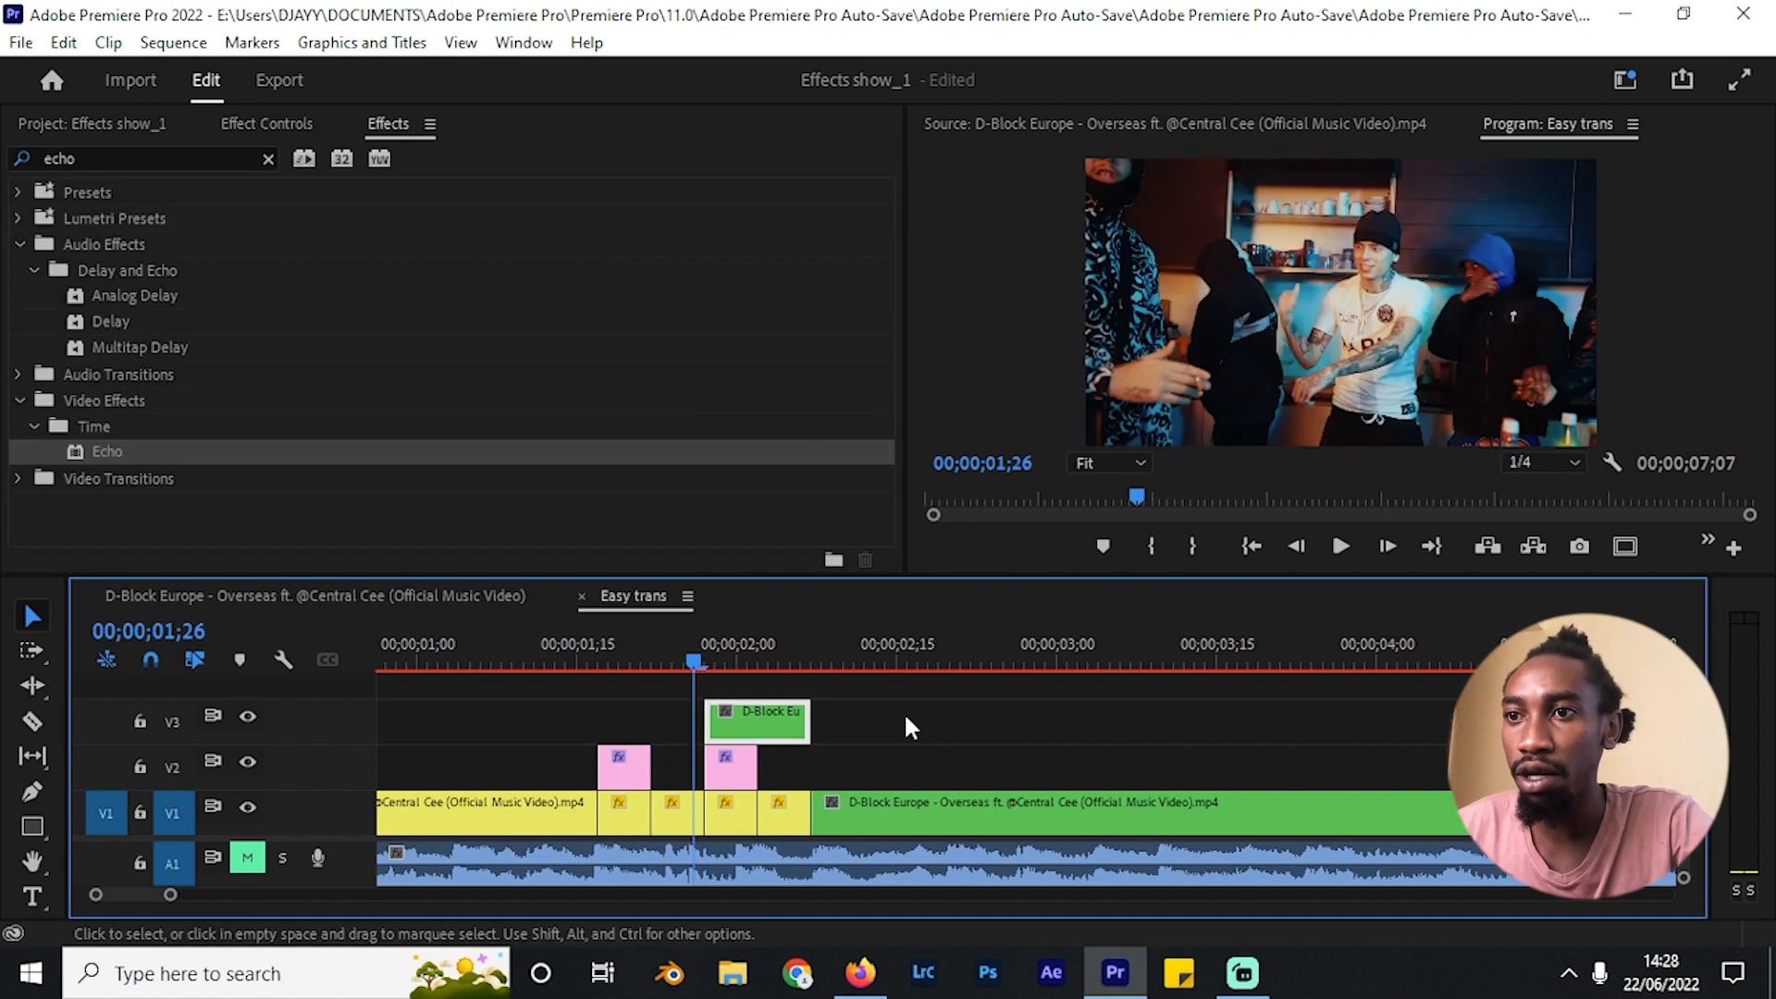
Step: Draw a freehand opacity mask around the man in the cap on the V3 freeze frame at 00;00;02;00
{"action": "scroll", "coordinate": [906, 716], "scroll_direction": "down", "scroll_amount": 1}
{"action": "scroll", "coordinate": [908, 716], "scroll_direction": "up", "scroll_amount": 1}
{"action": "left_click_drag", "start_coordinate": [828, 660], "coordinate": [803, 687]}
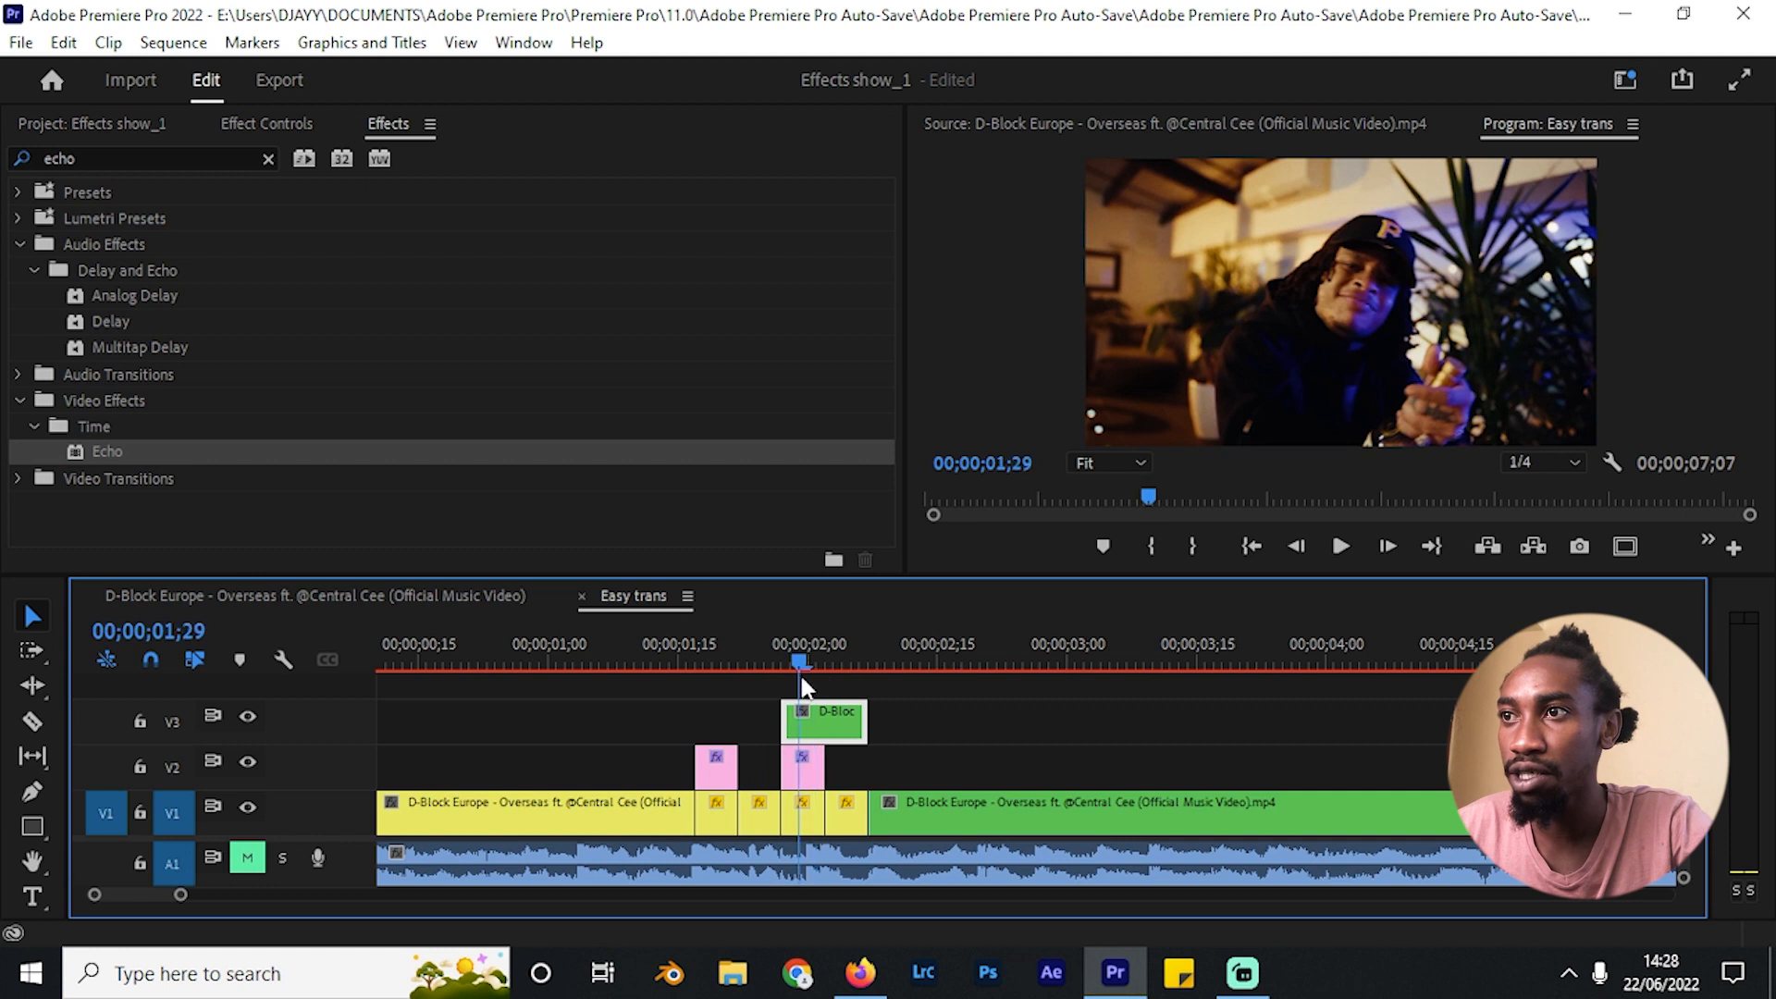
{"action": "key", "text": "Right"}
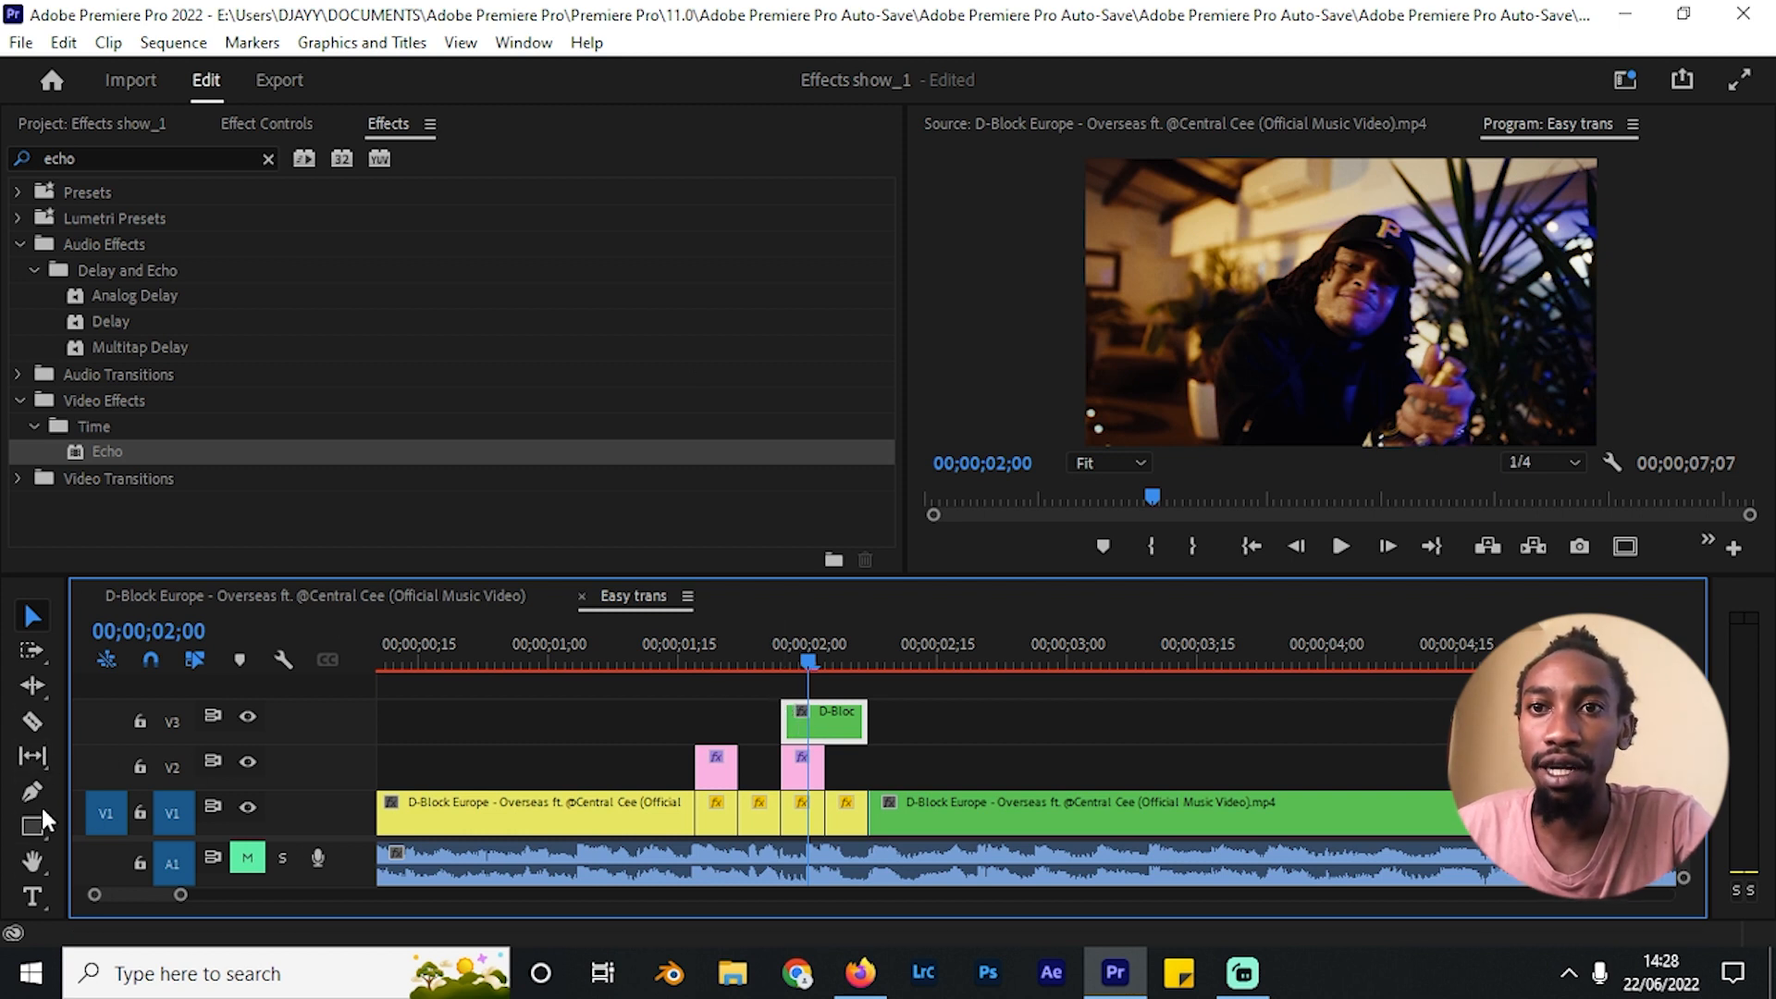
{"action": "left_click", "coordinate": [277, 130]}
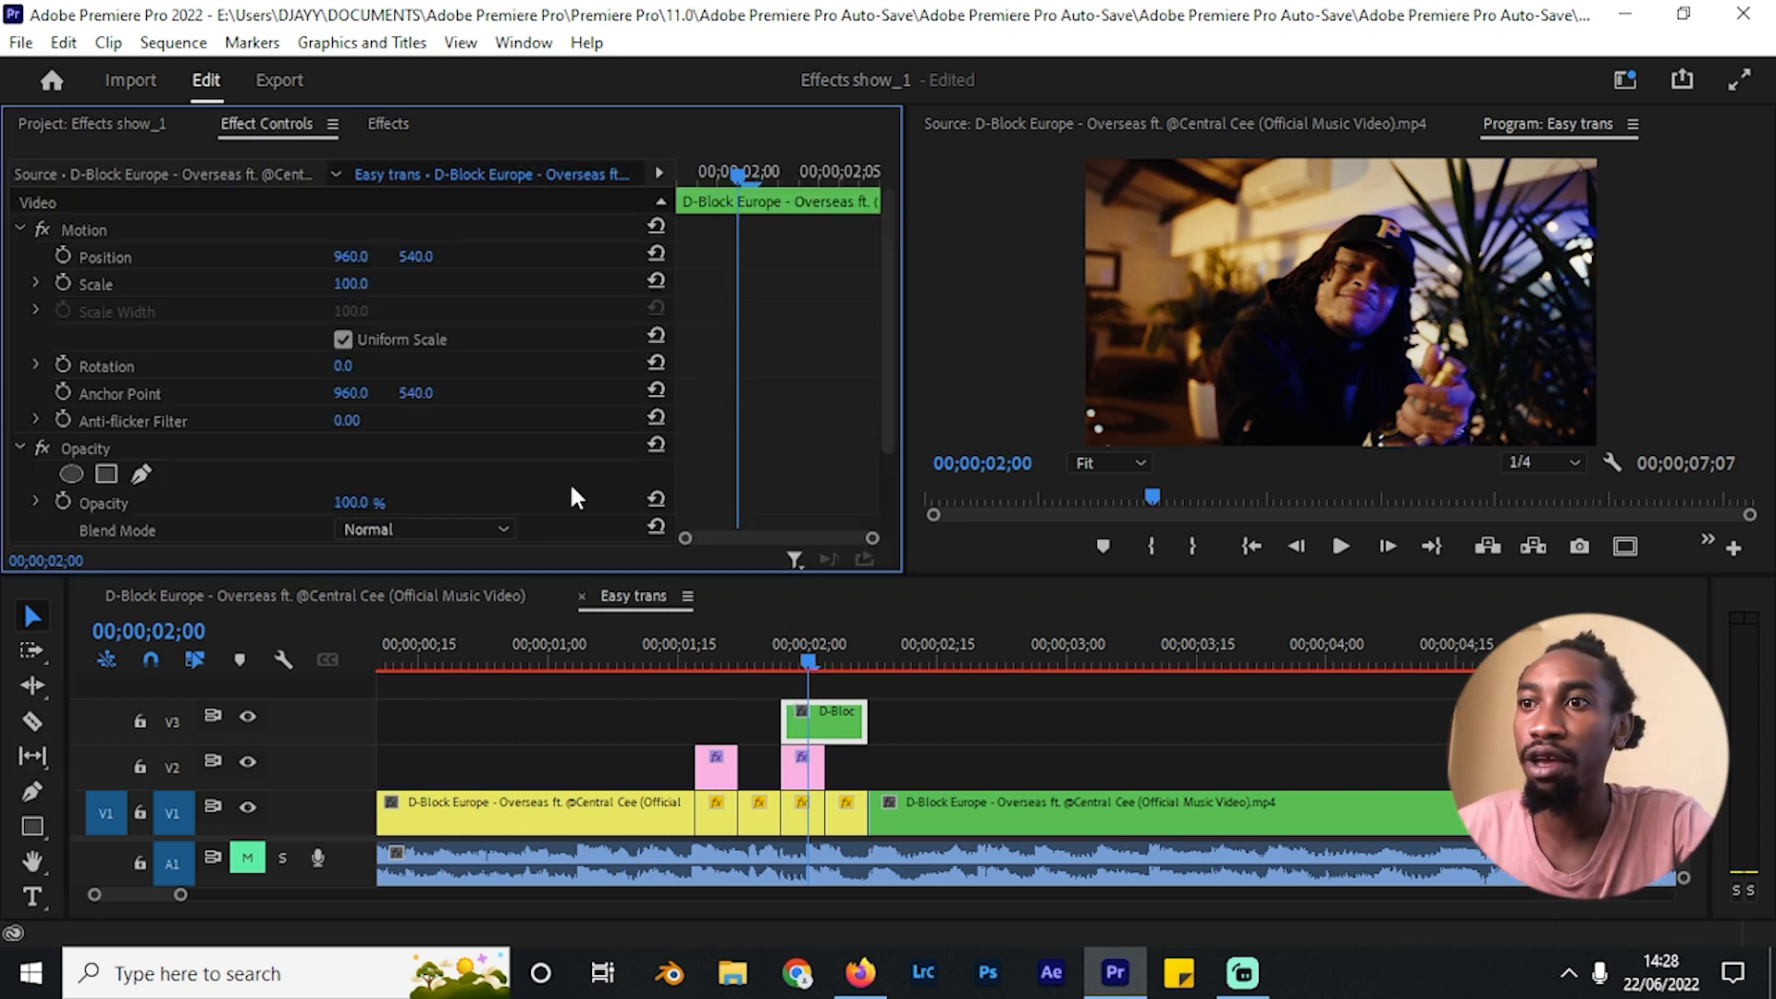
{"action": "left_click", "coordinate": [1005, 716]}
{"action": "left_click", "coordinate": [825, 726]}
{"action": "scroll", "coordinate": [292, 335], "scroll_direction": "down", "scroll_amount": 2}
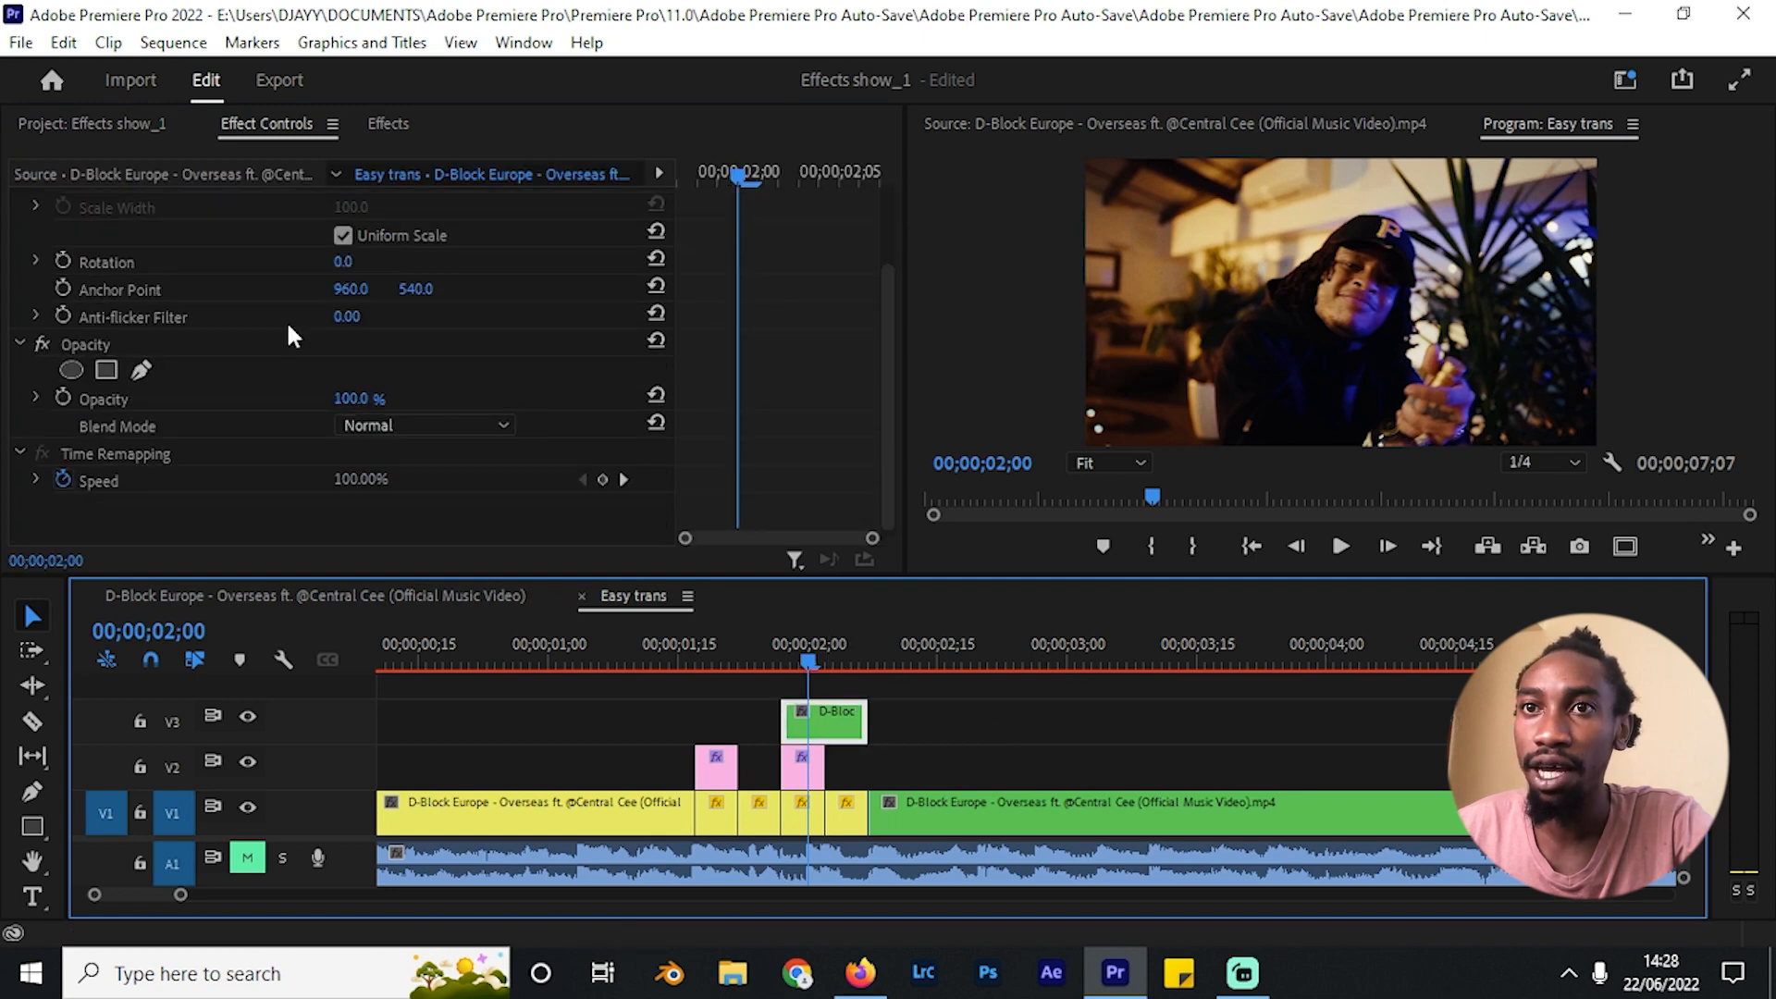
{"action": "left_click", "coordinate": [139, 372]}
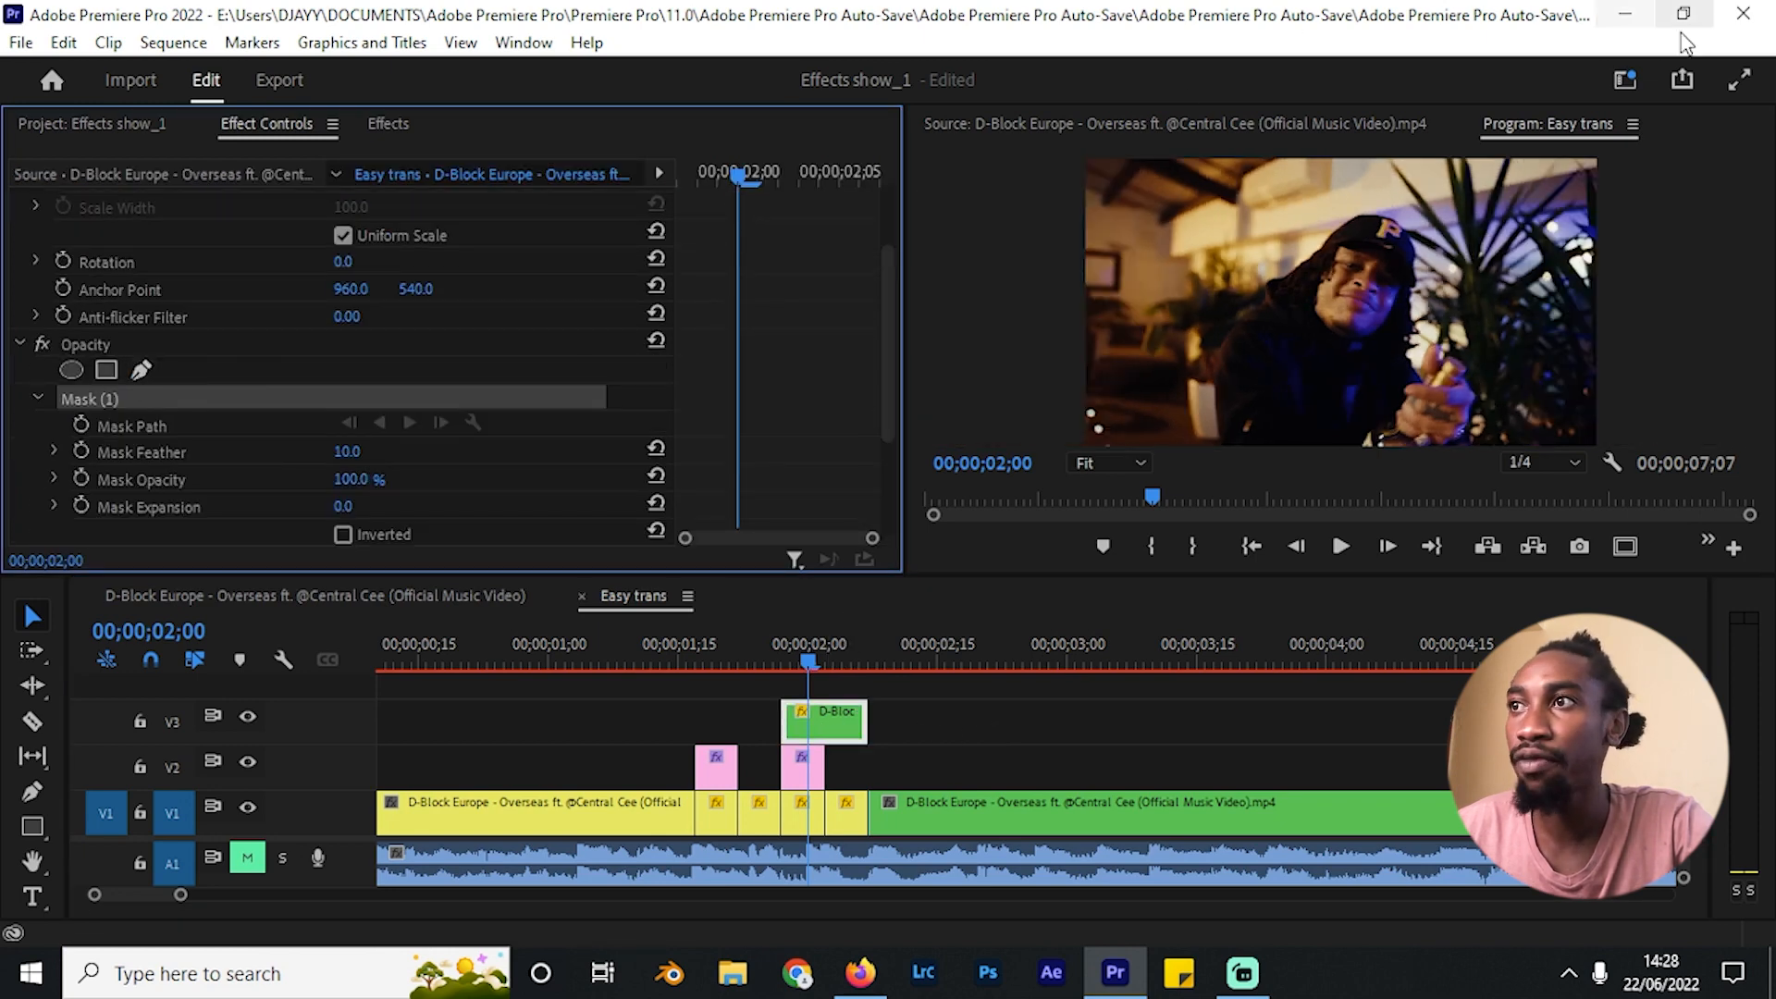
{"action": "left_click", "coordinate": [1536, 119]}
{"action": "key", "text": "grave"}
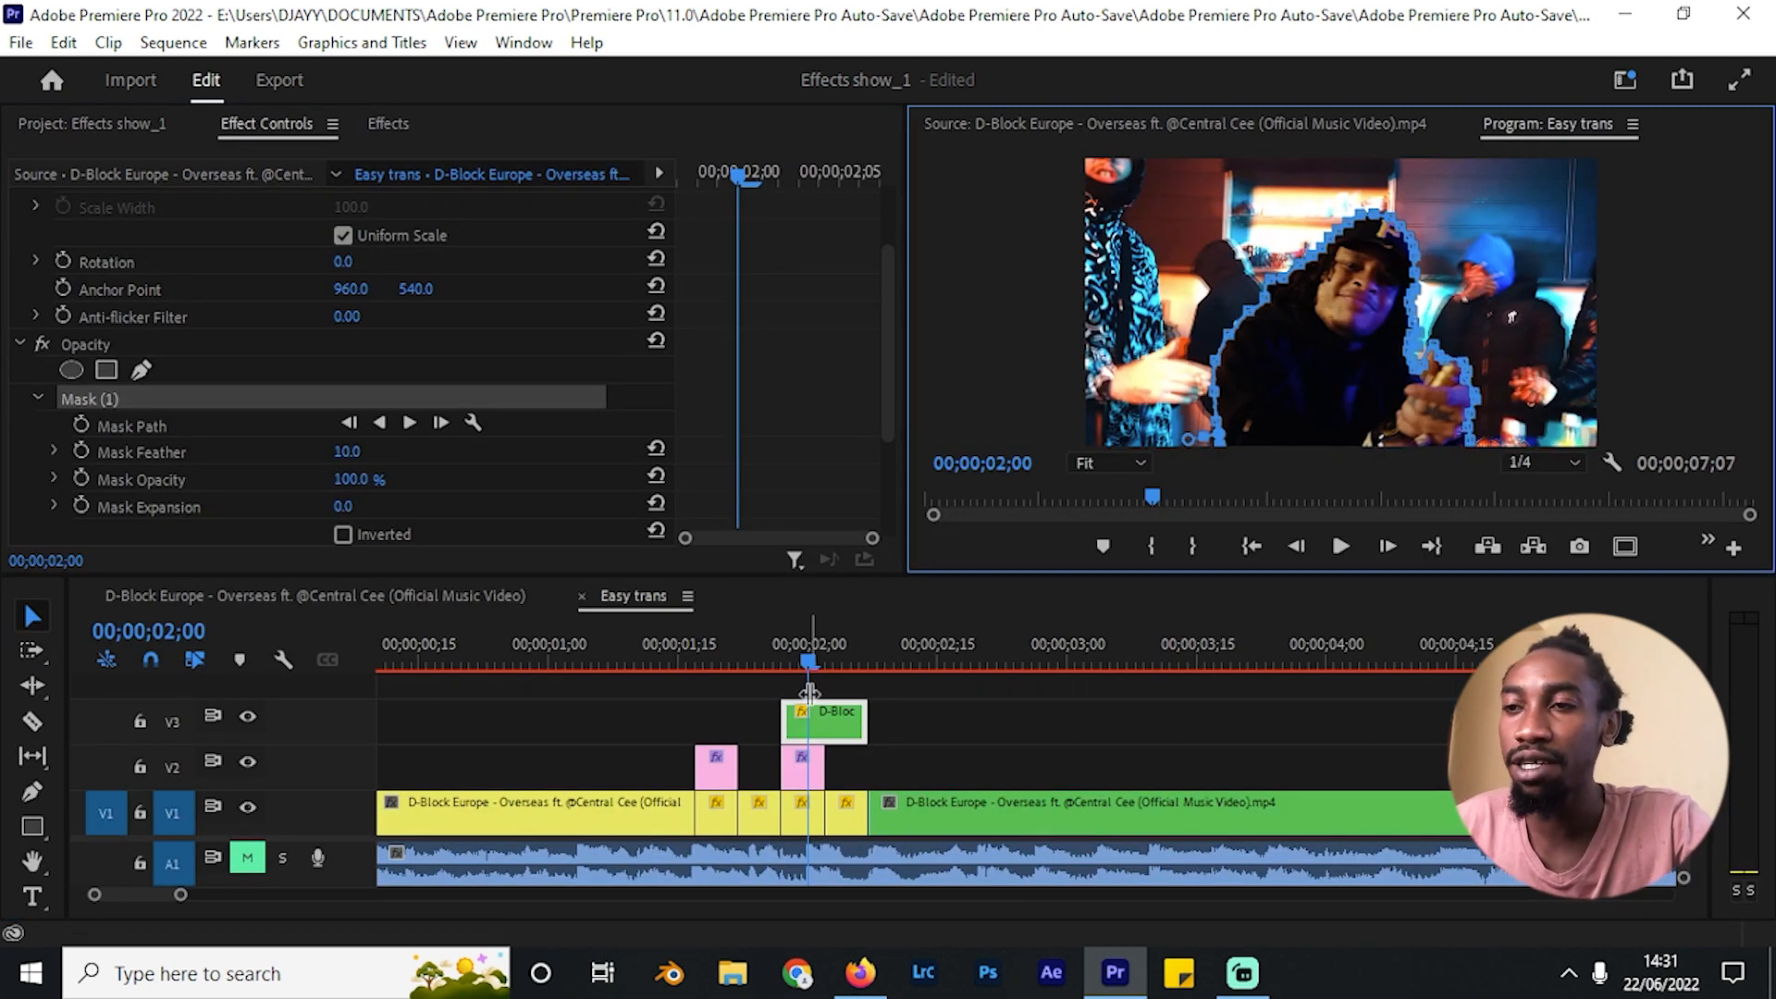
Step: Search the effects for "gauss" and apply Gaussian Blur to the masked freeze frame with Repeat Edge Pixels enabled
{"action": "mouse_move", "coordinate": [796, 641]}
{"action": "left_mouse_down"}
{"action": "mouse_move", "coordinate": [763, 641]}
{"action": "mouse_move", "coordinate": [814, 642]}
{"action": "mouse_move", "coordinate": [784, 647]}
{"action": "left_mouse_up"}
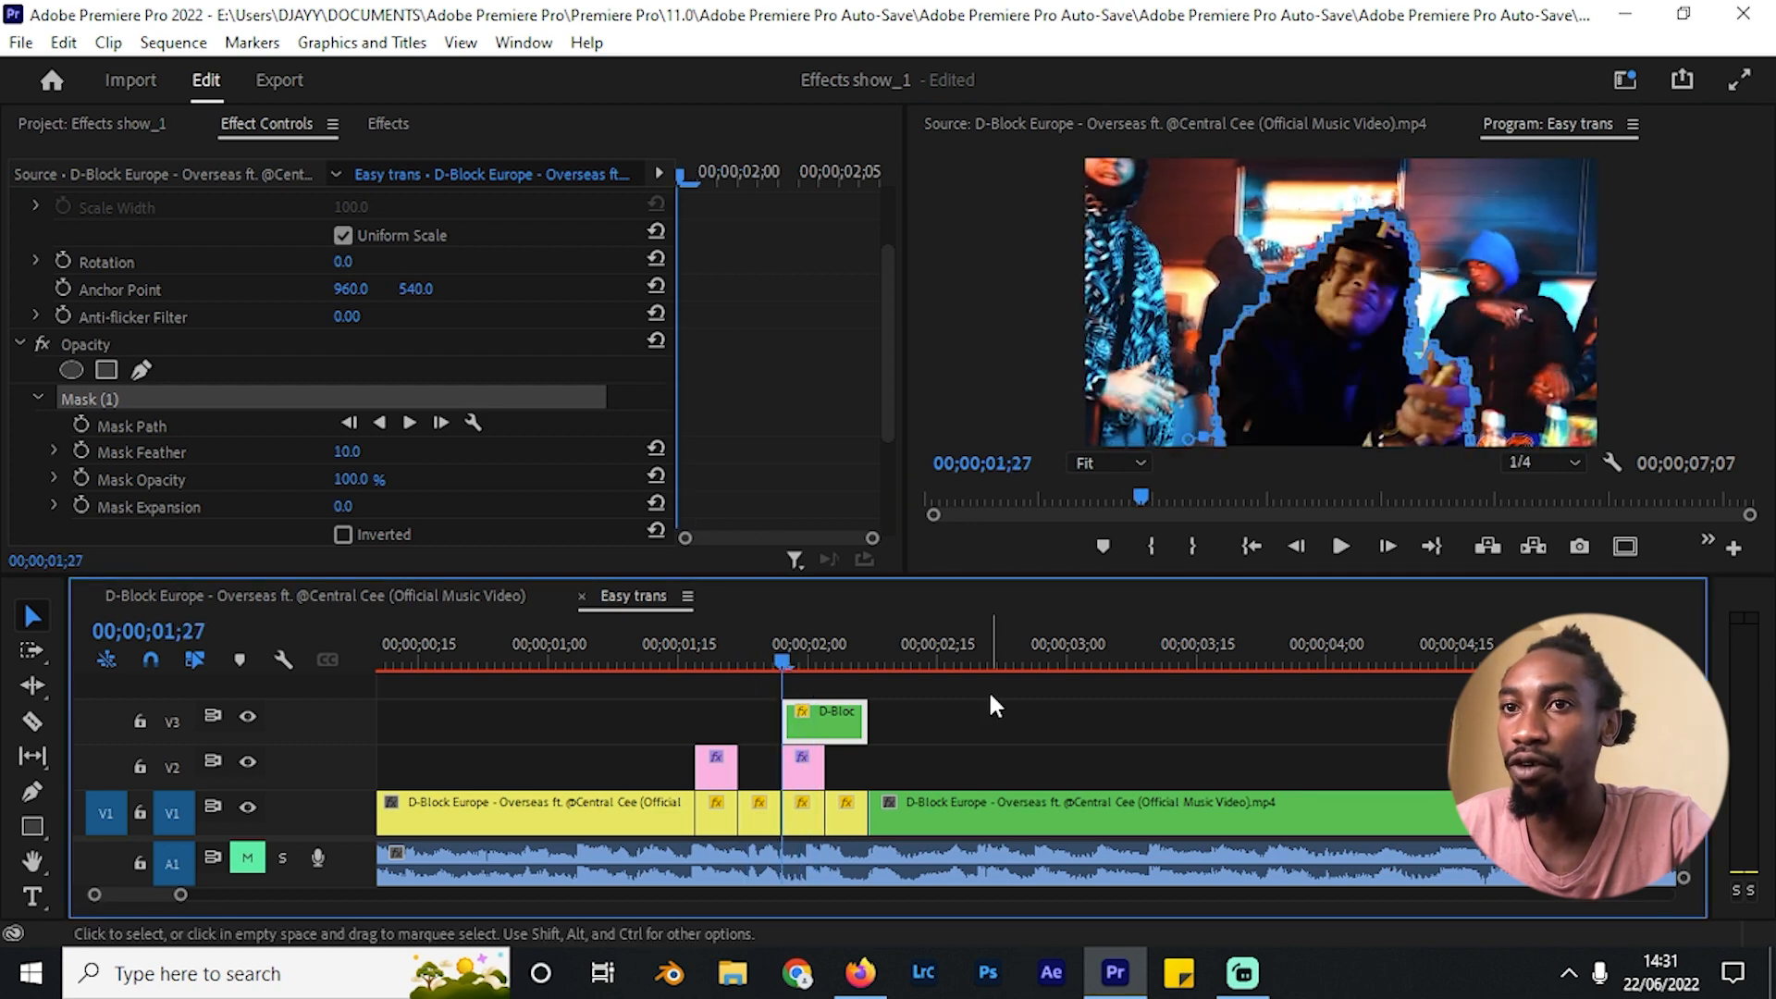
{"action": "left_click", "coordinate": [35, 617]}
{"action": "left_click", "coordinate": [1031, 703]}
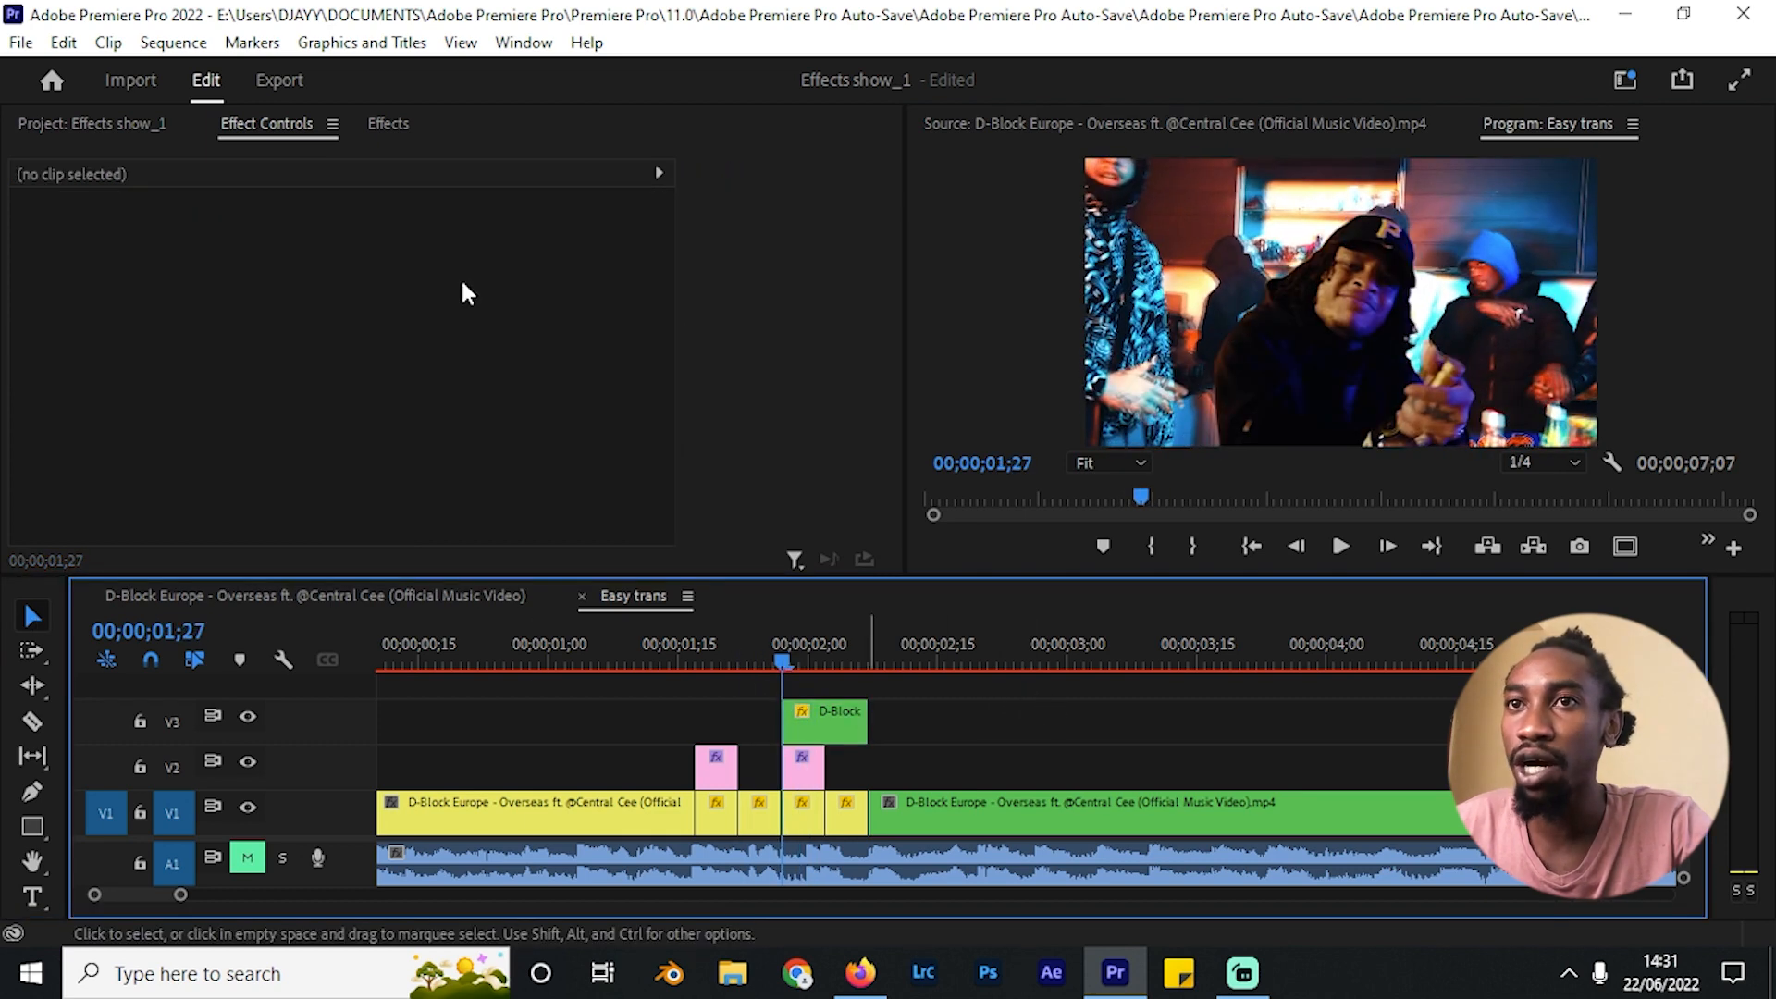
{"action": "left_click", "coordinate": [388, 123]}
{"action": "double_click", "coordinate": [138, 158]}
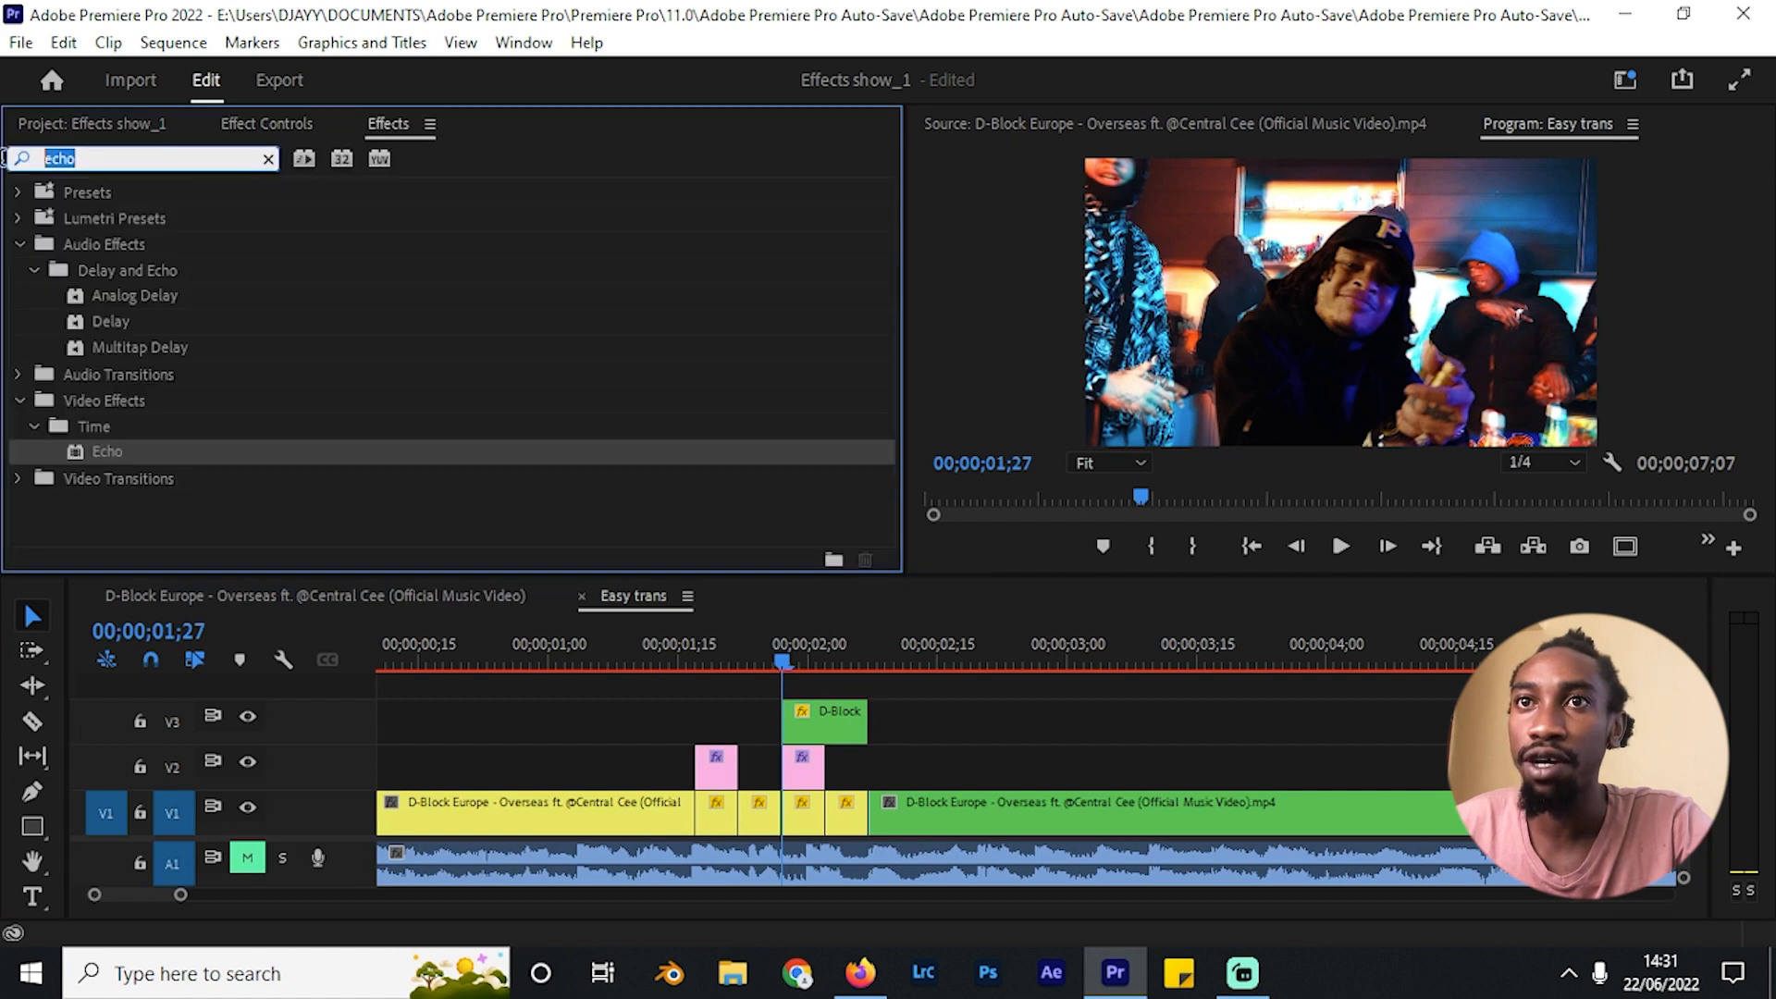
{"action": "type", "text": "gauss"}
{"action": "left_click_drag", "start_coordinate": [136, 425], "coordinate": [809, 745]}
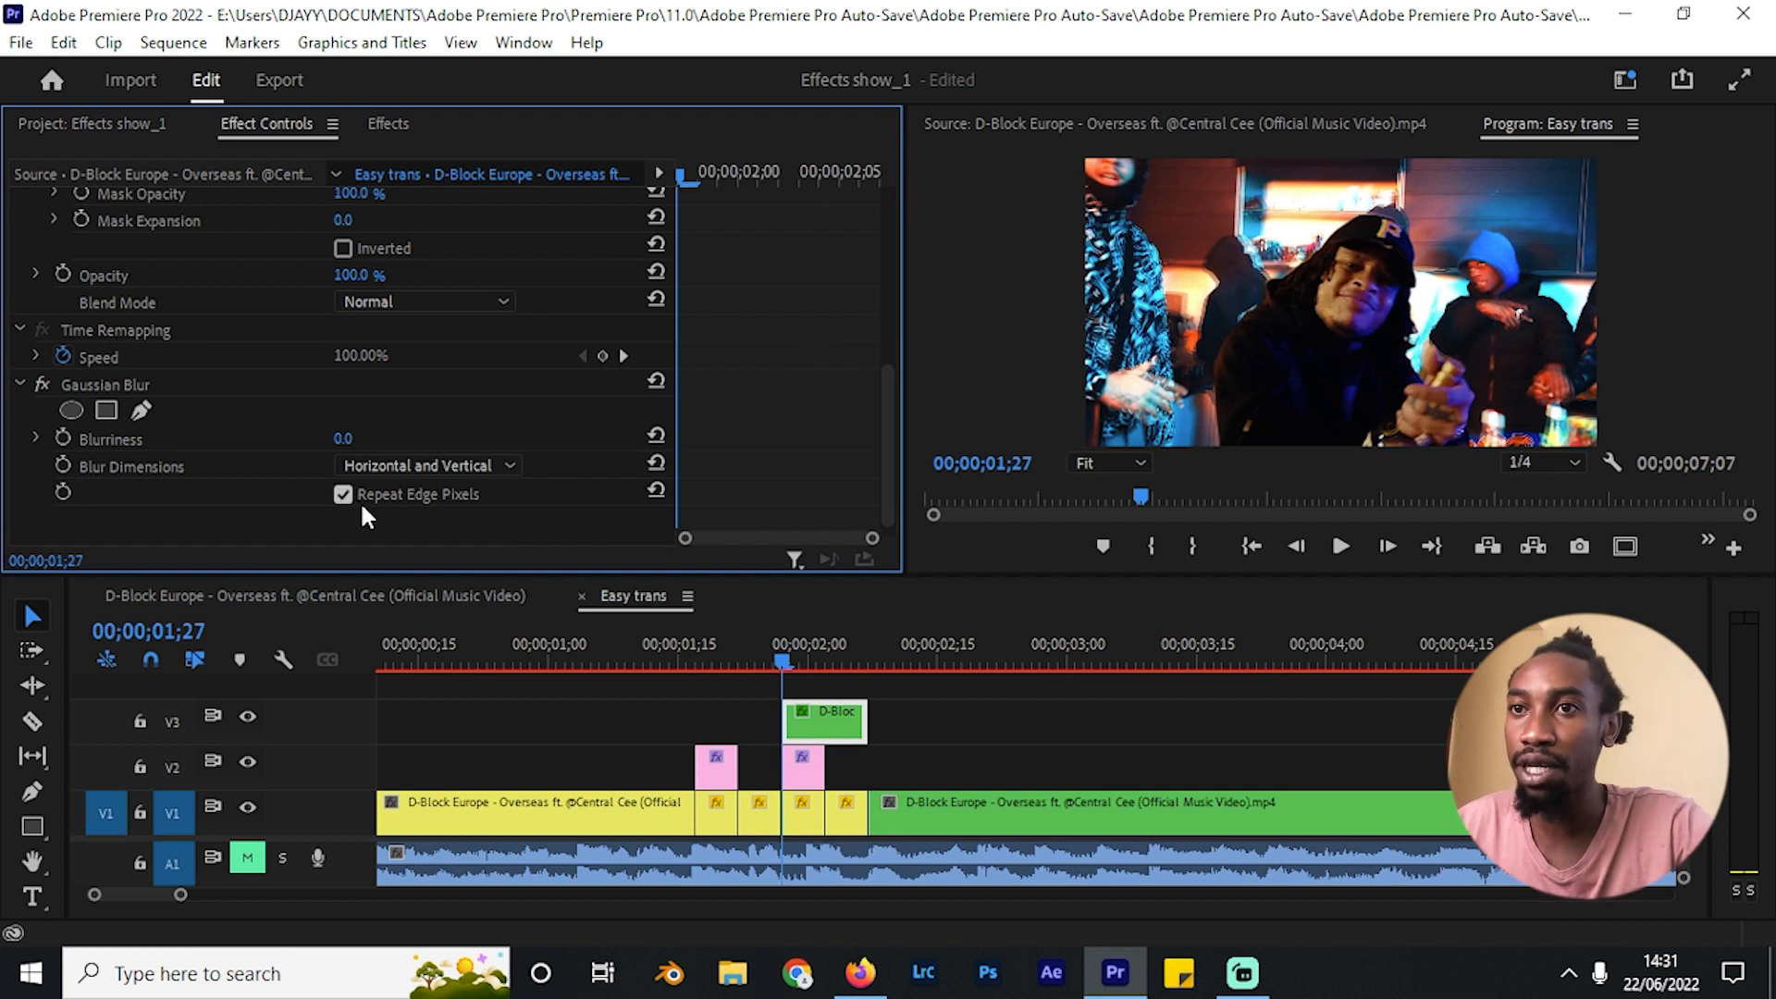
Step: Keyframe the freeze frame's Blurriness at 34.0 at 00;00;02;01 and 0.0 at the end of the clip
{"action": "left_click", "coordinate": [63, 437]}
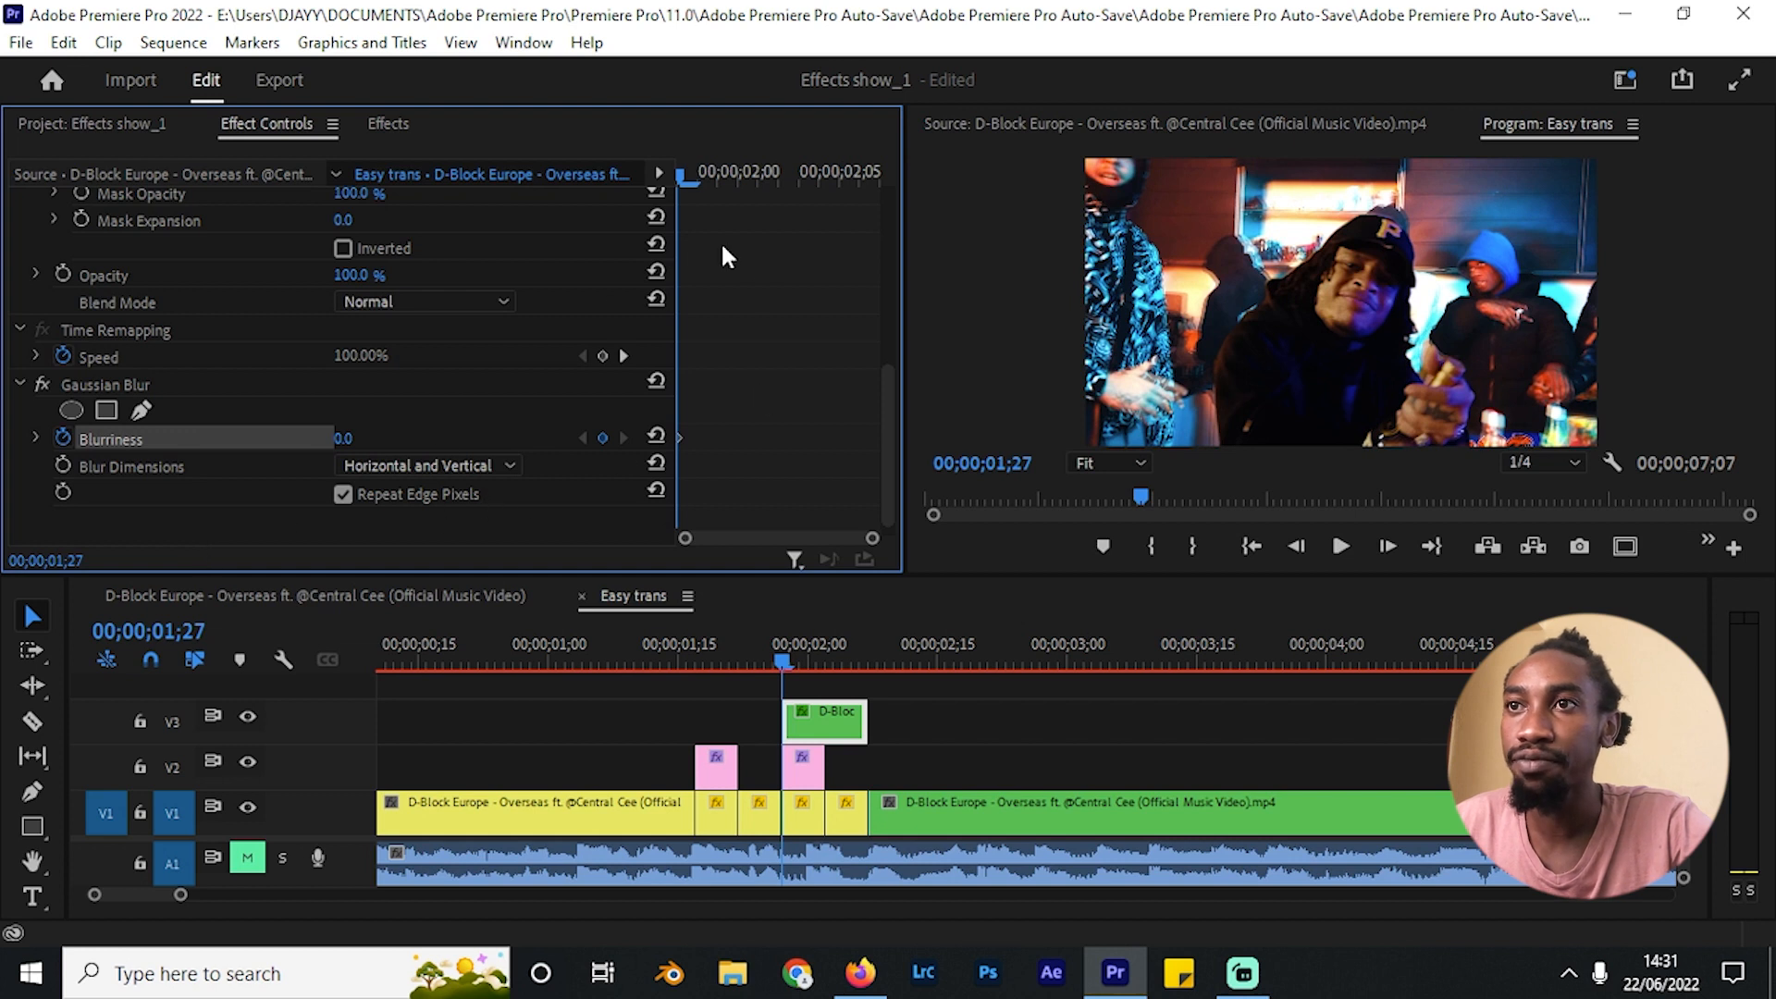
{"action": "left_click", "coordinate": [757, 177]}
{"action": "left_click_drag", "start_coordinate": [362, 436], "coordinate": [381, 436]}
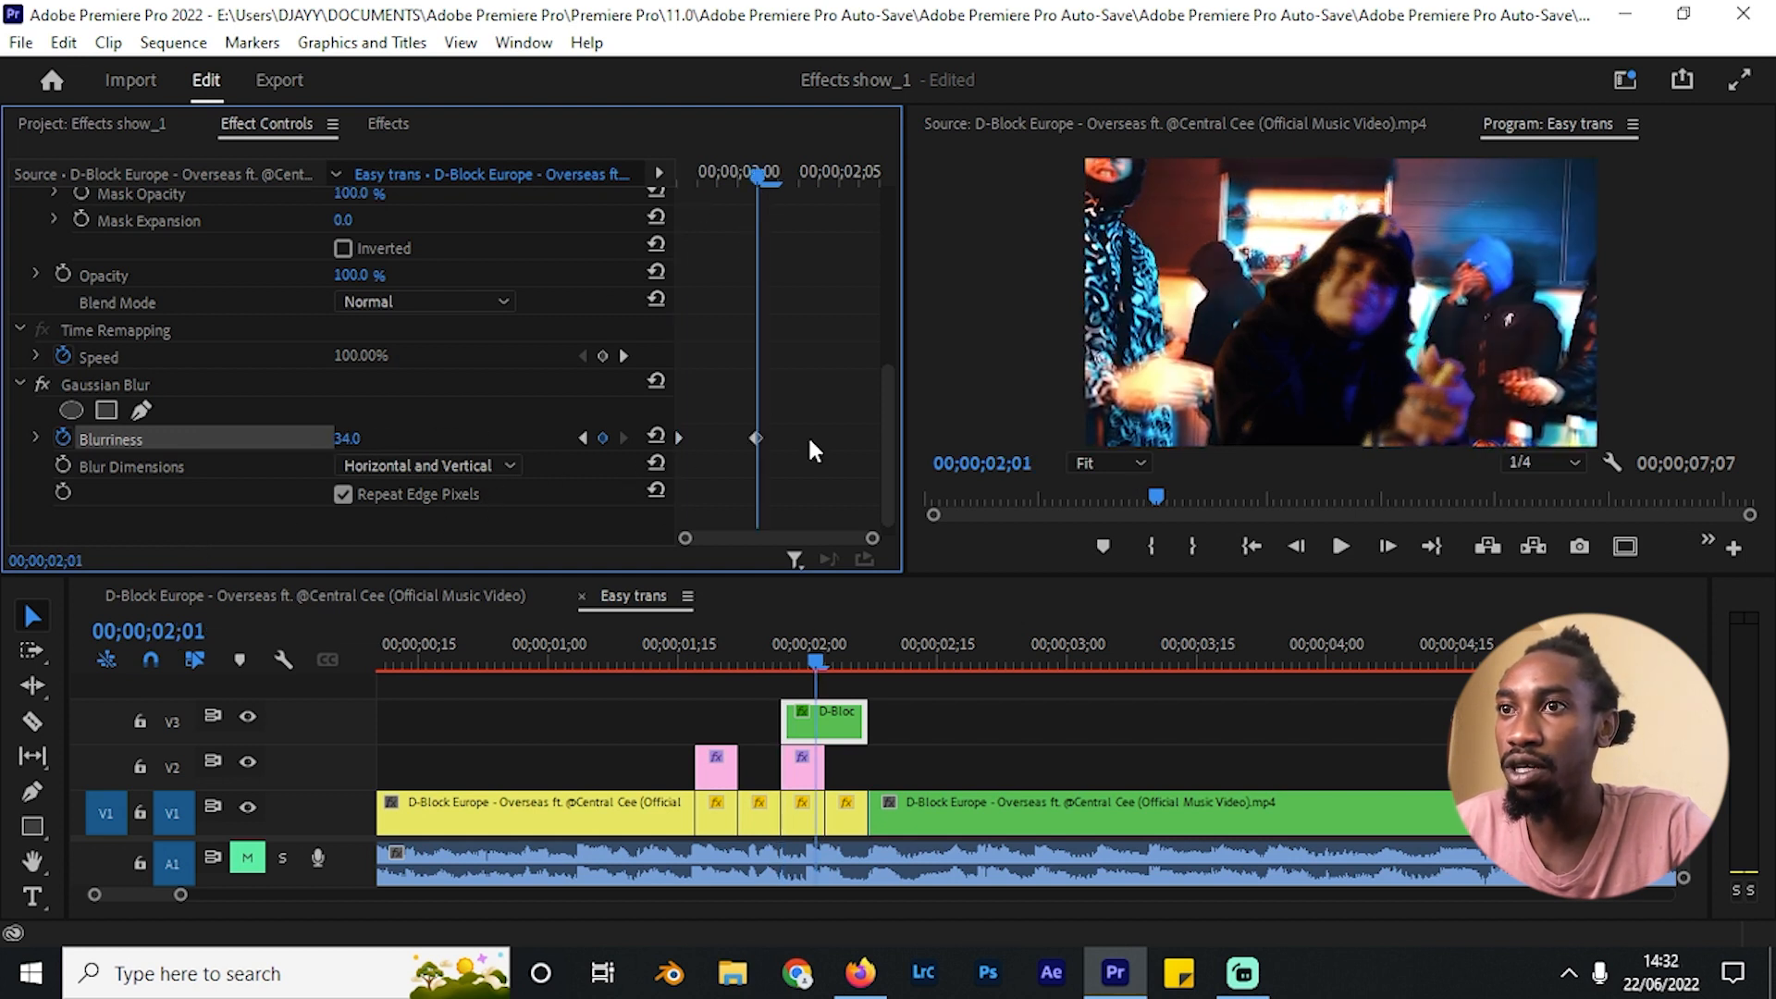
{"action": "left_click", "coordinate": [804, 375]}
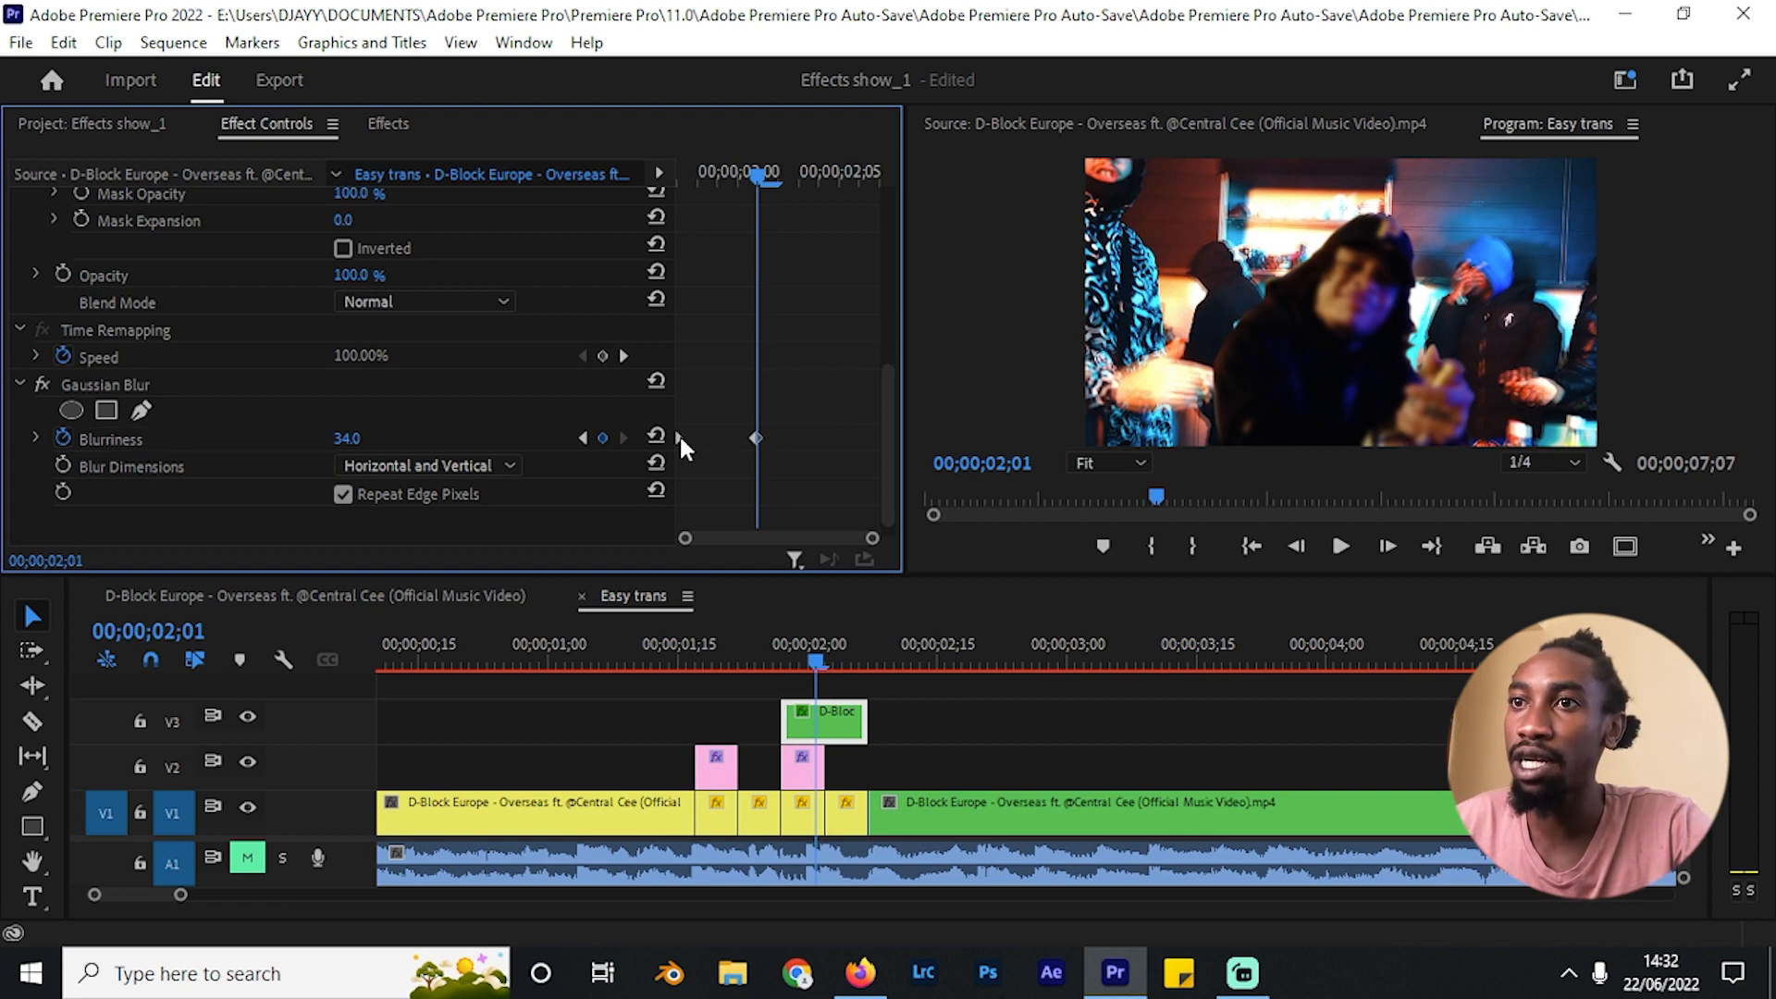
{"action": "left_click_drag", "start_coordinate": [681, 438], "coordinate": [919, 445]}
Step: Keyframe the freeze frame's Opacity from 0% at the clip's start to 100% at its end
{"action": "mouse_move", "coordinate": [774, 174]}
{"action": "left_mouse_down"}
{"action": "mouse_move", "coordinate": [721, 172]}
{"action": "mouse_move", "coordinate": [885, 191]}
{"action": "mouse_move", "coordinate": [752, 182]}
{"action": "left_mouse_up"}
{"action": "scroll", "coordinate": [748, 336], "scroll_direction": "up", "scroll_amount": 3}
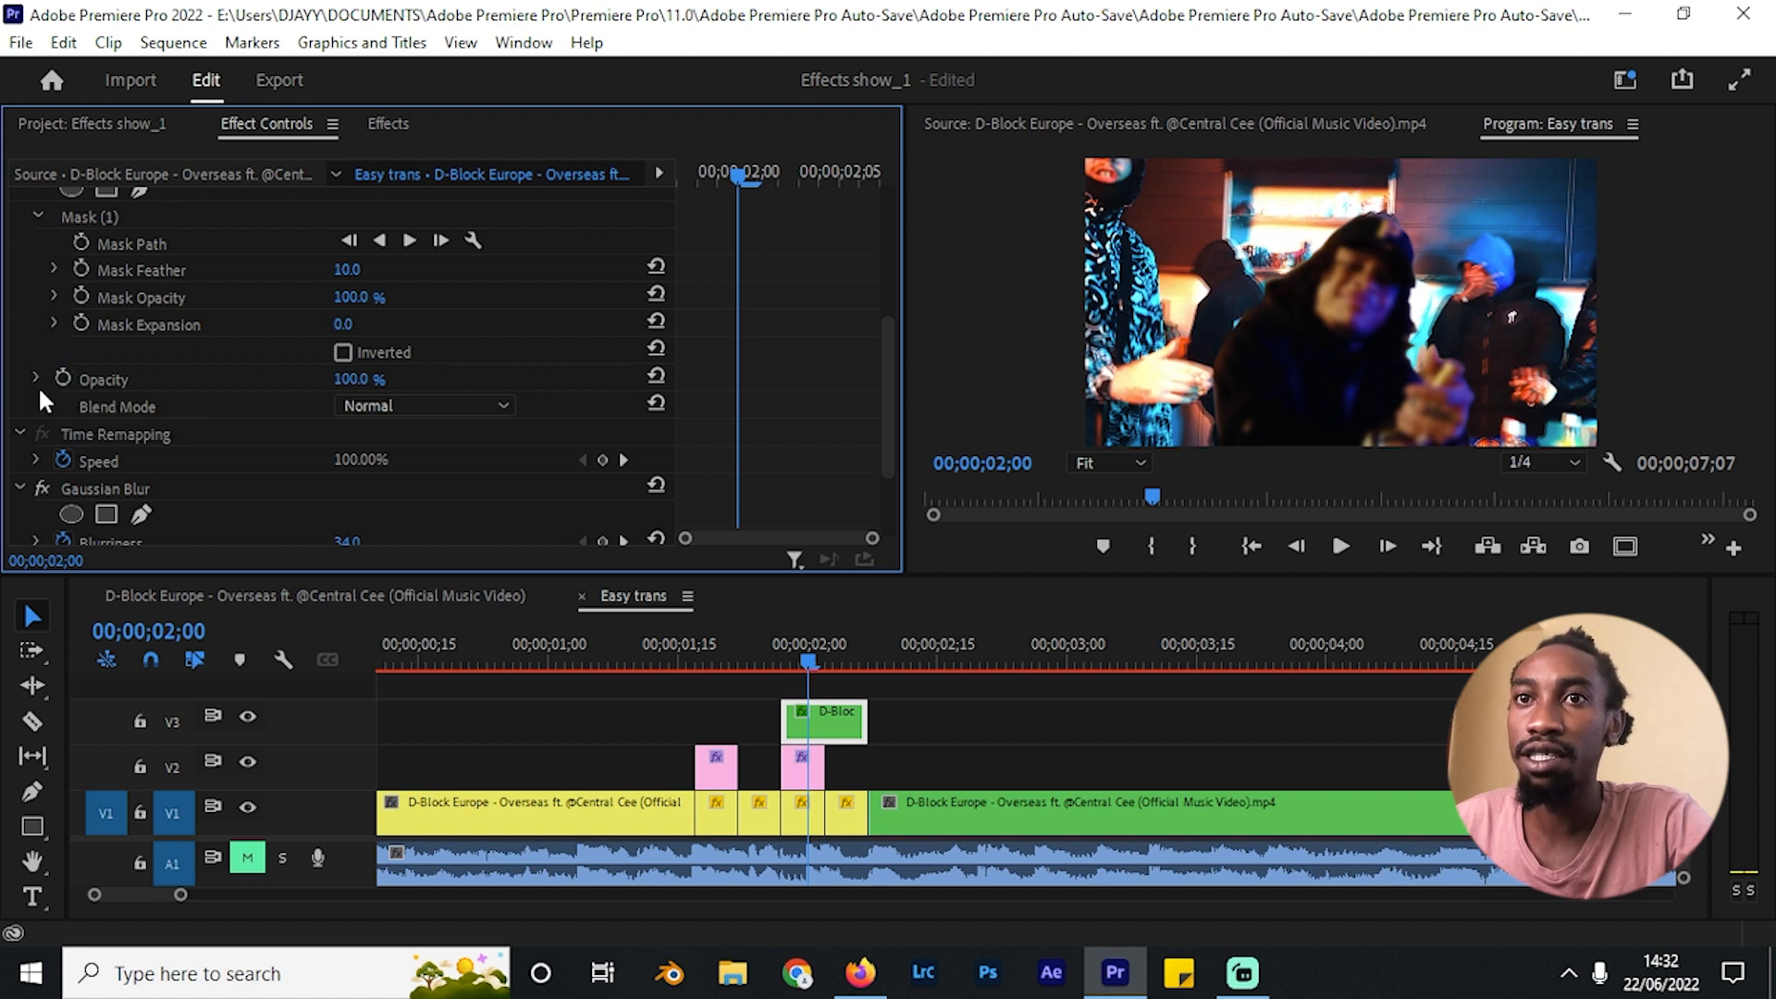
{"action": "left_click", "coordinate": [62, 379]}
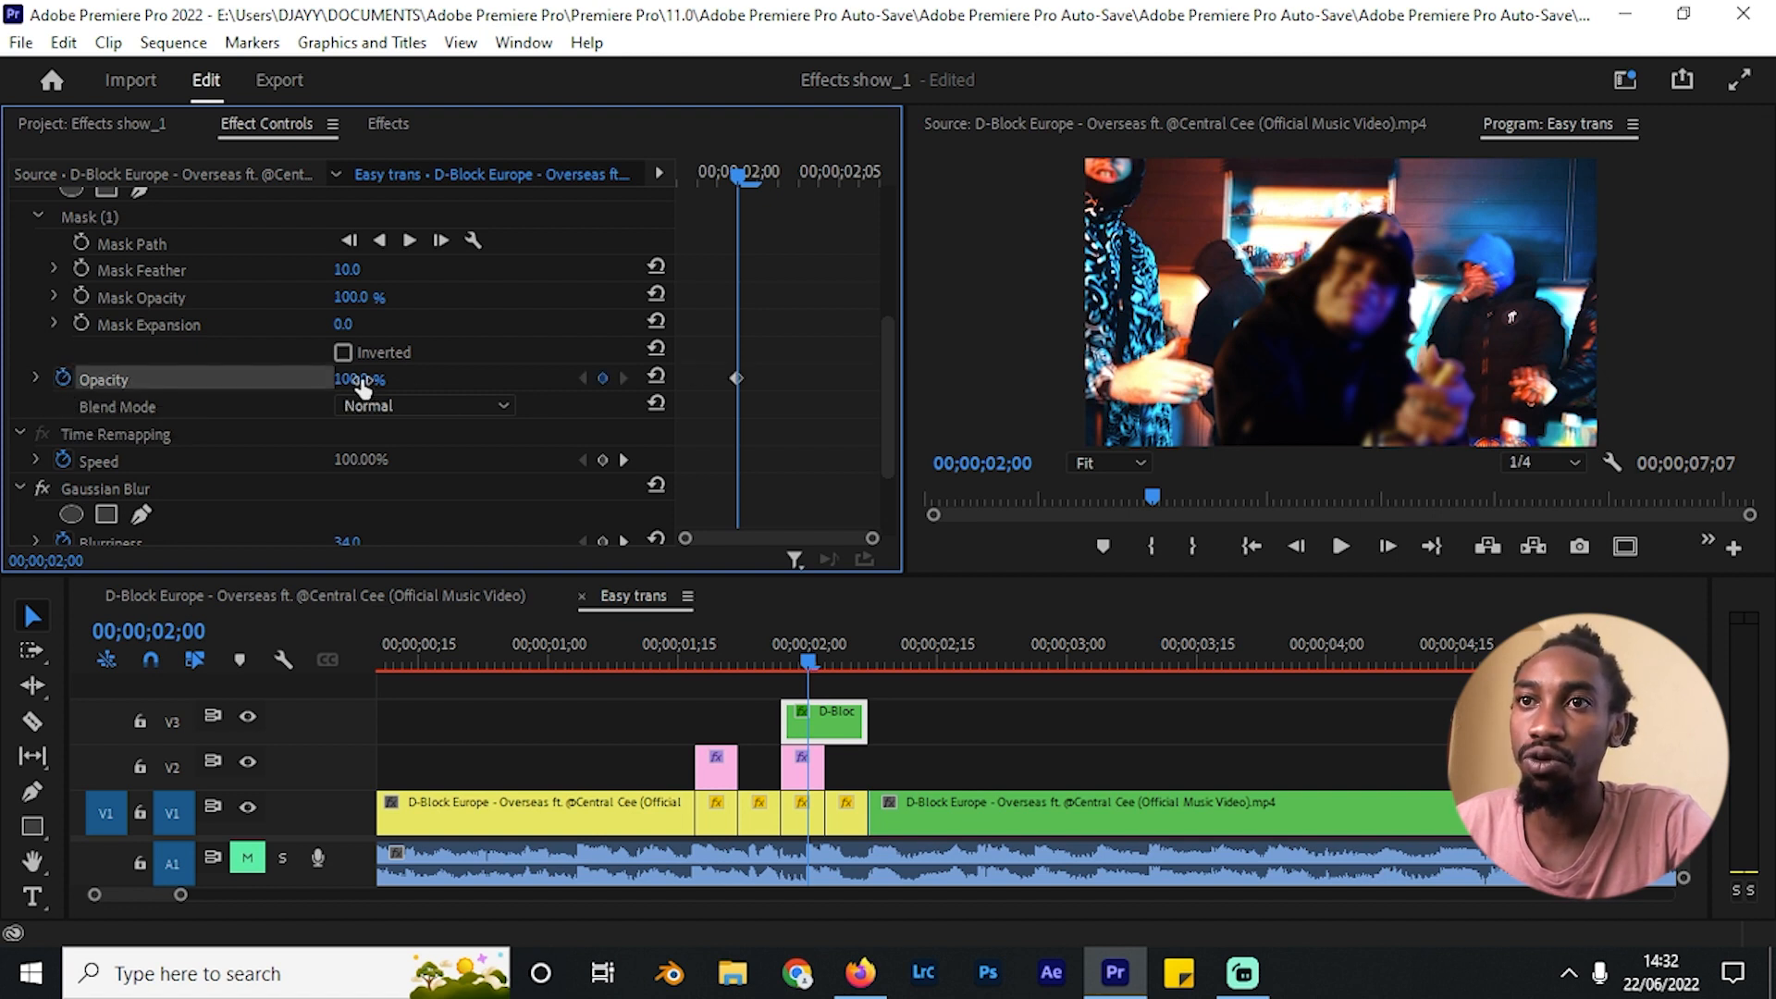
{"action": "left_click_drag", "start_coordinate": [362, 381], "coordinate": [237, 381]}
{"action": "left_click_drag", "start_coordinate": [737, 378], "coordinate": [480, 366]}
{"action": "left_click_drag", "start_coordinate": [344, 381], "coordinate": [449, 381]}
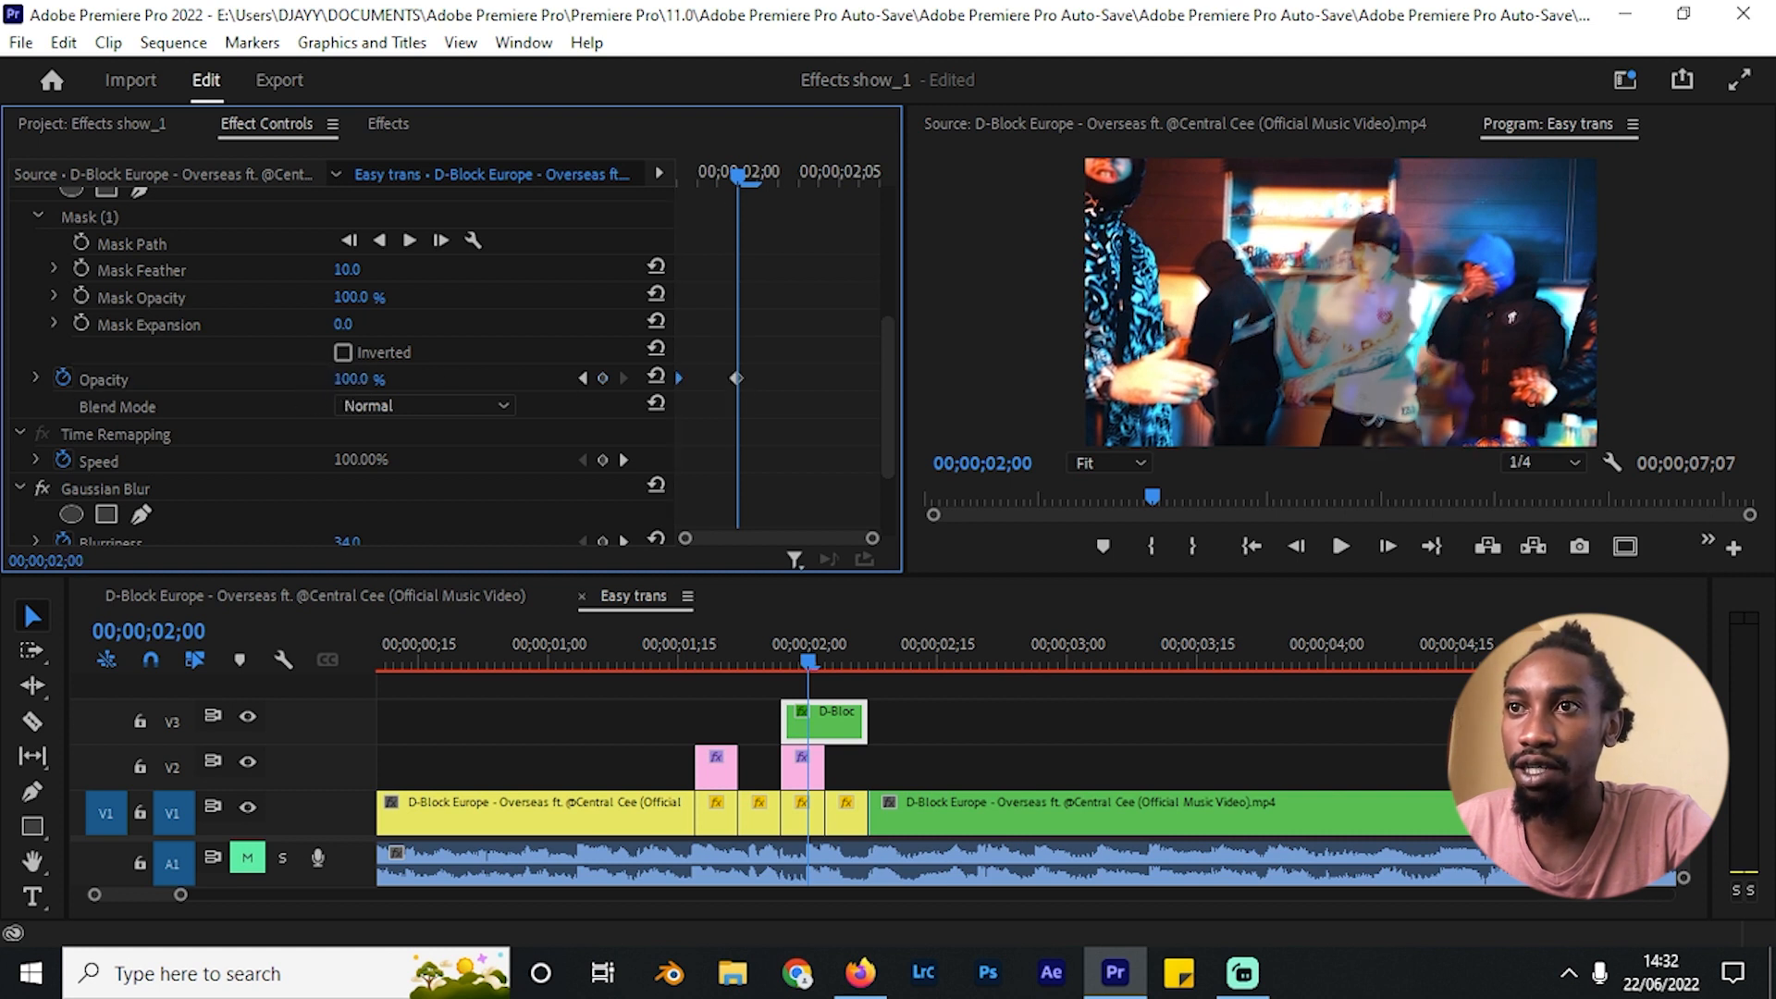
{"action": "left_click_drag", "start_coordinate": [737, 378], "coordinate": [837, 392]}
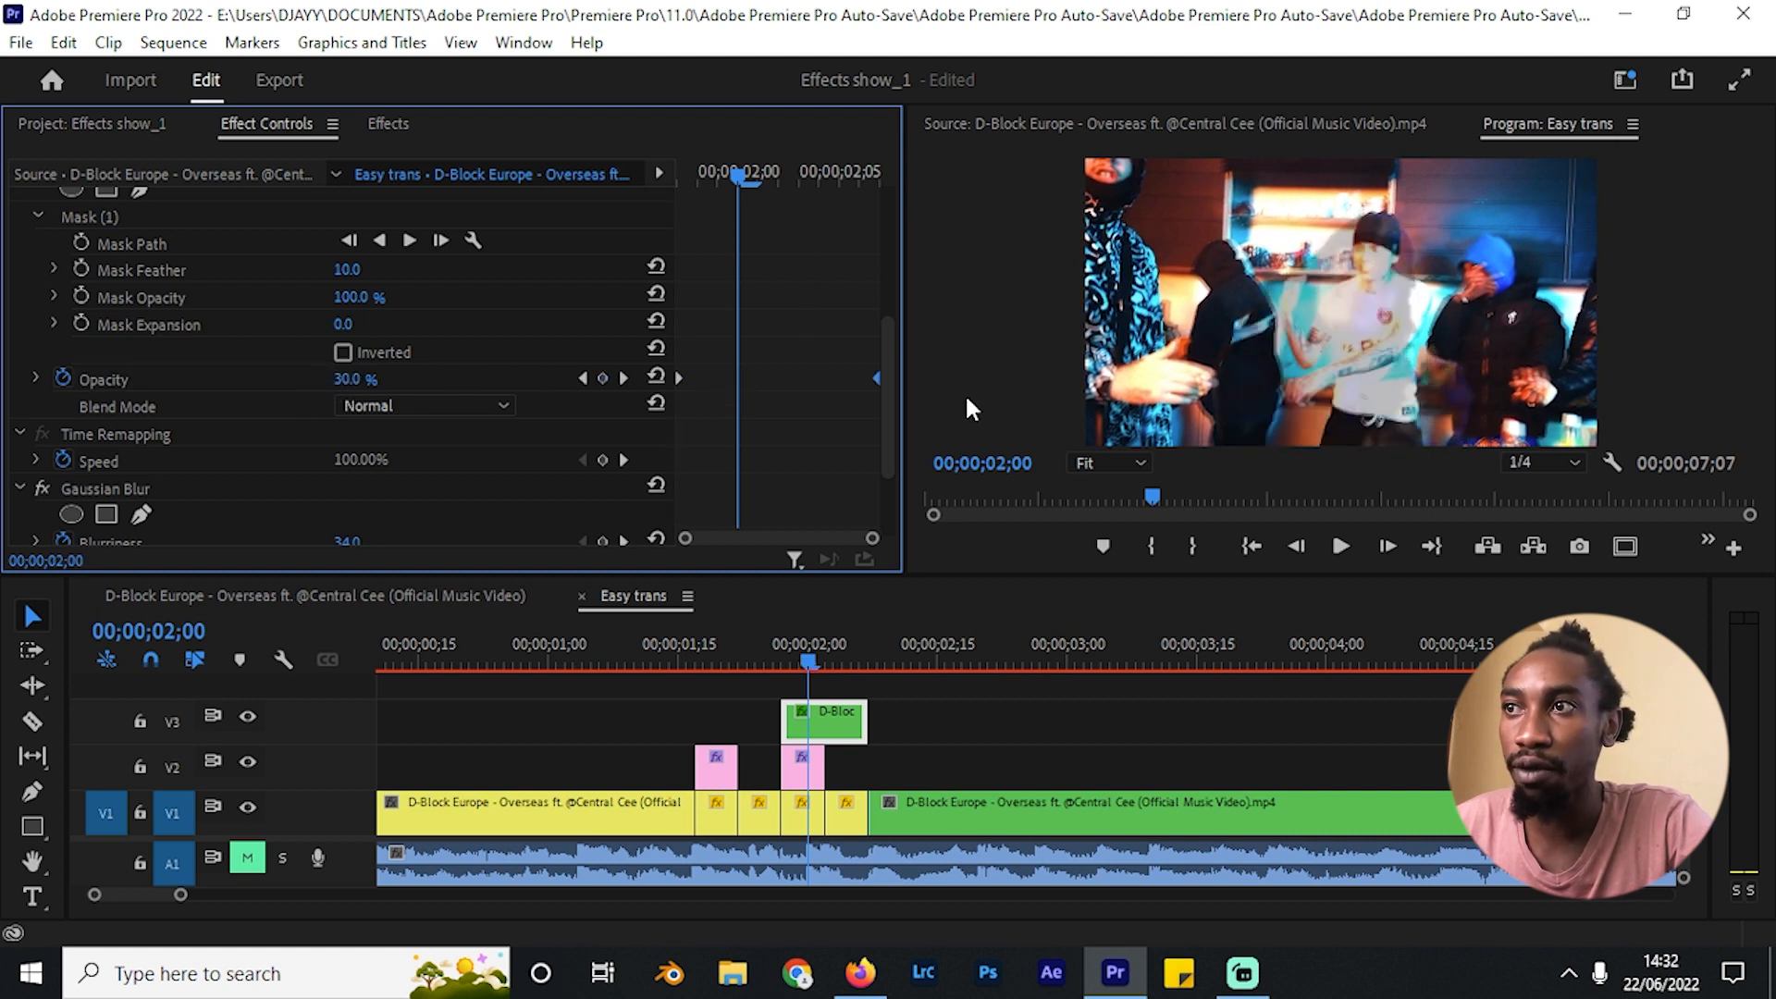
Step: Play back the sequence from 00;00;01;05 into the green clip to check the fading, blurred freeze frame
{"action": "scroll", "coordinate": [832, 462], "scroll_direction": "down", "scroll_amount": 2}
{"action": "left_click", "coordinate": [712, 658]}
{"action": "left_click", "coordinate": [590, 645]}
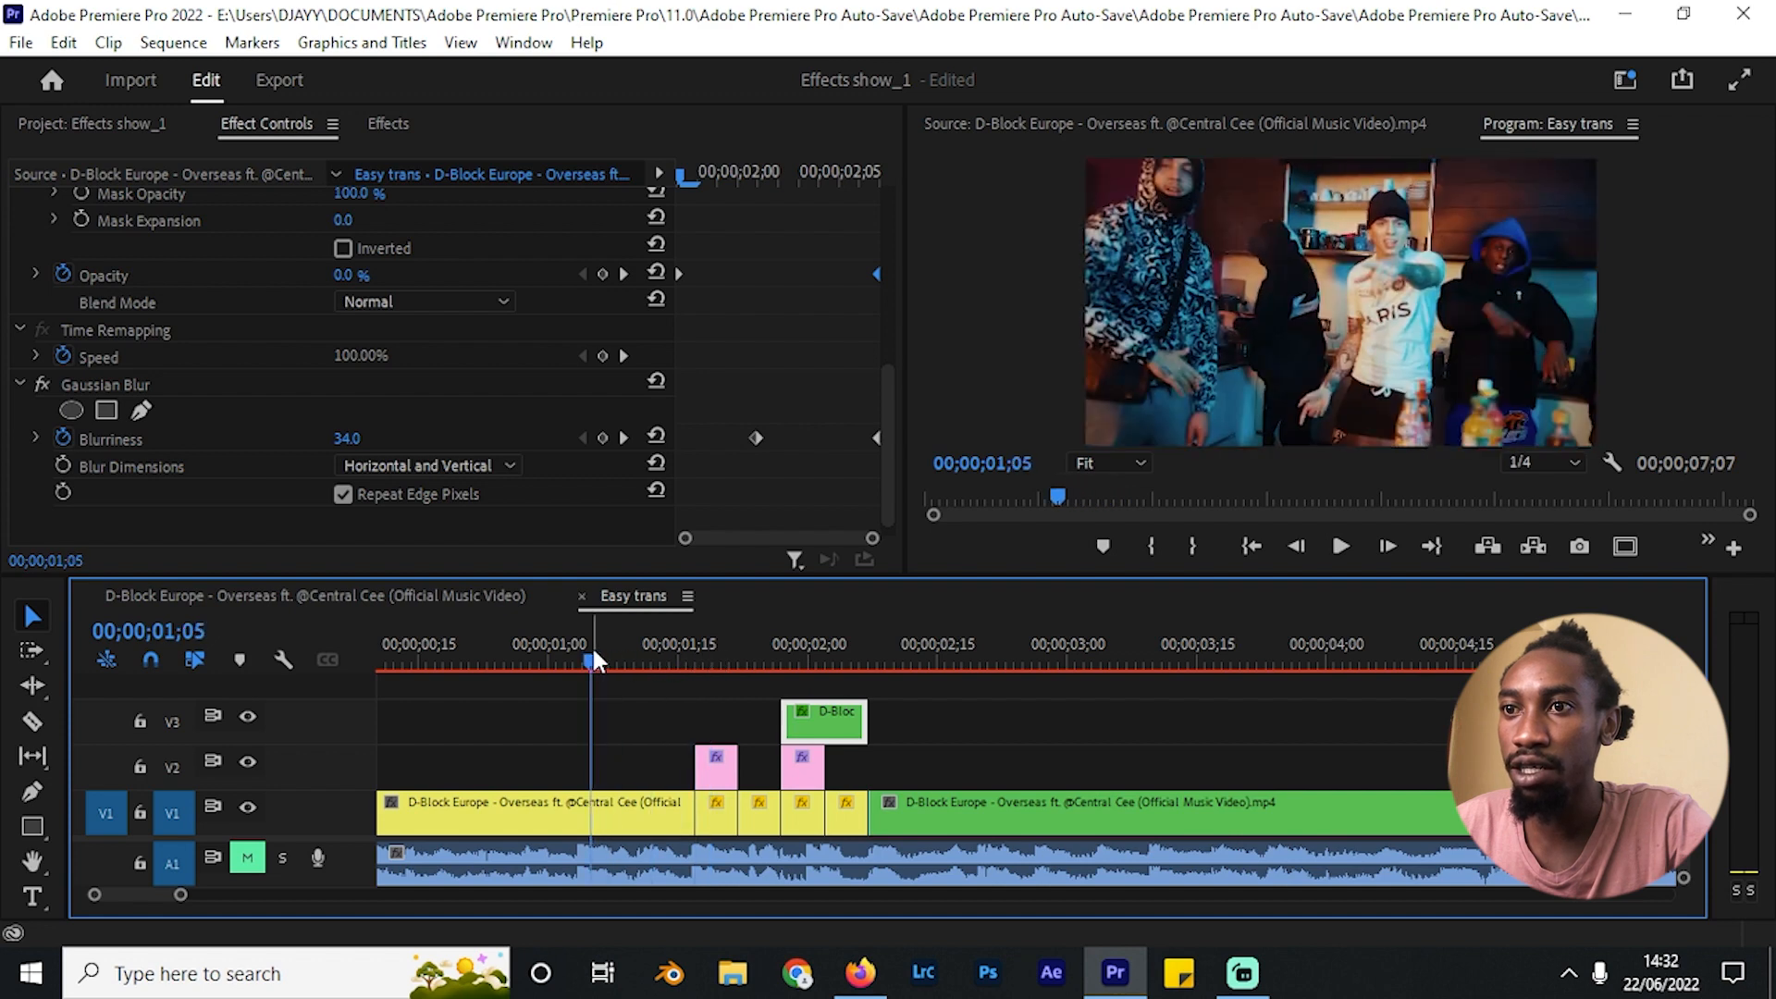
{"action": "key", "text": "space"}
{"action": "key", "text": "space"}
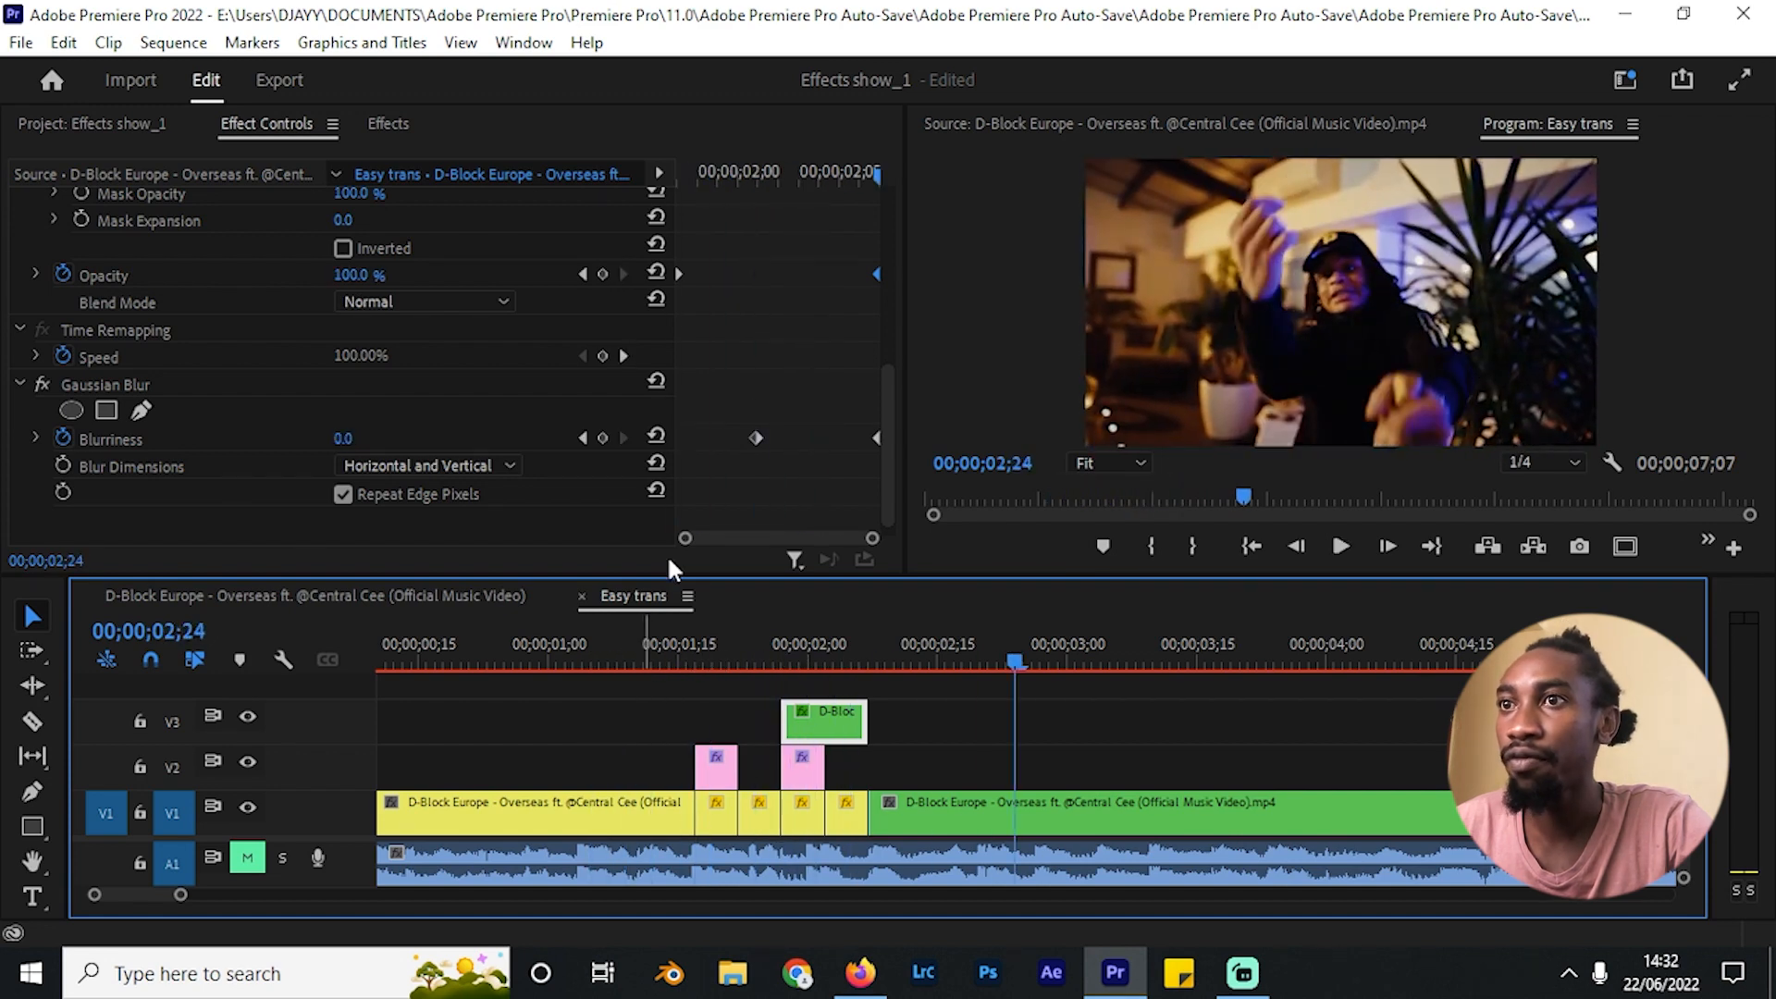
Step: Apply Bezier interpolation to the freeze frame's Opacity and Gaussian Blur Blurriness keyframes
{"action": "left_click_drag", "start_coordinate": [811, 228], "coordinate": [889, 482]}
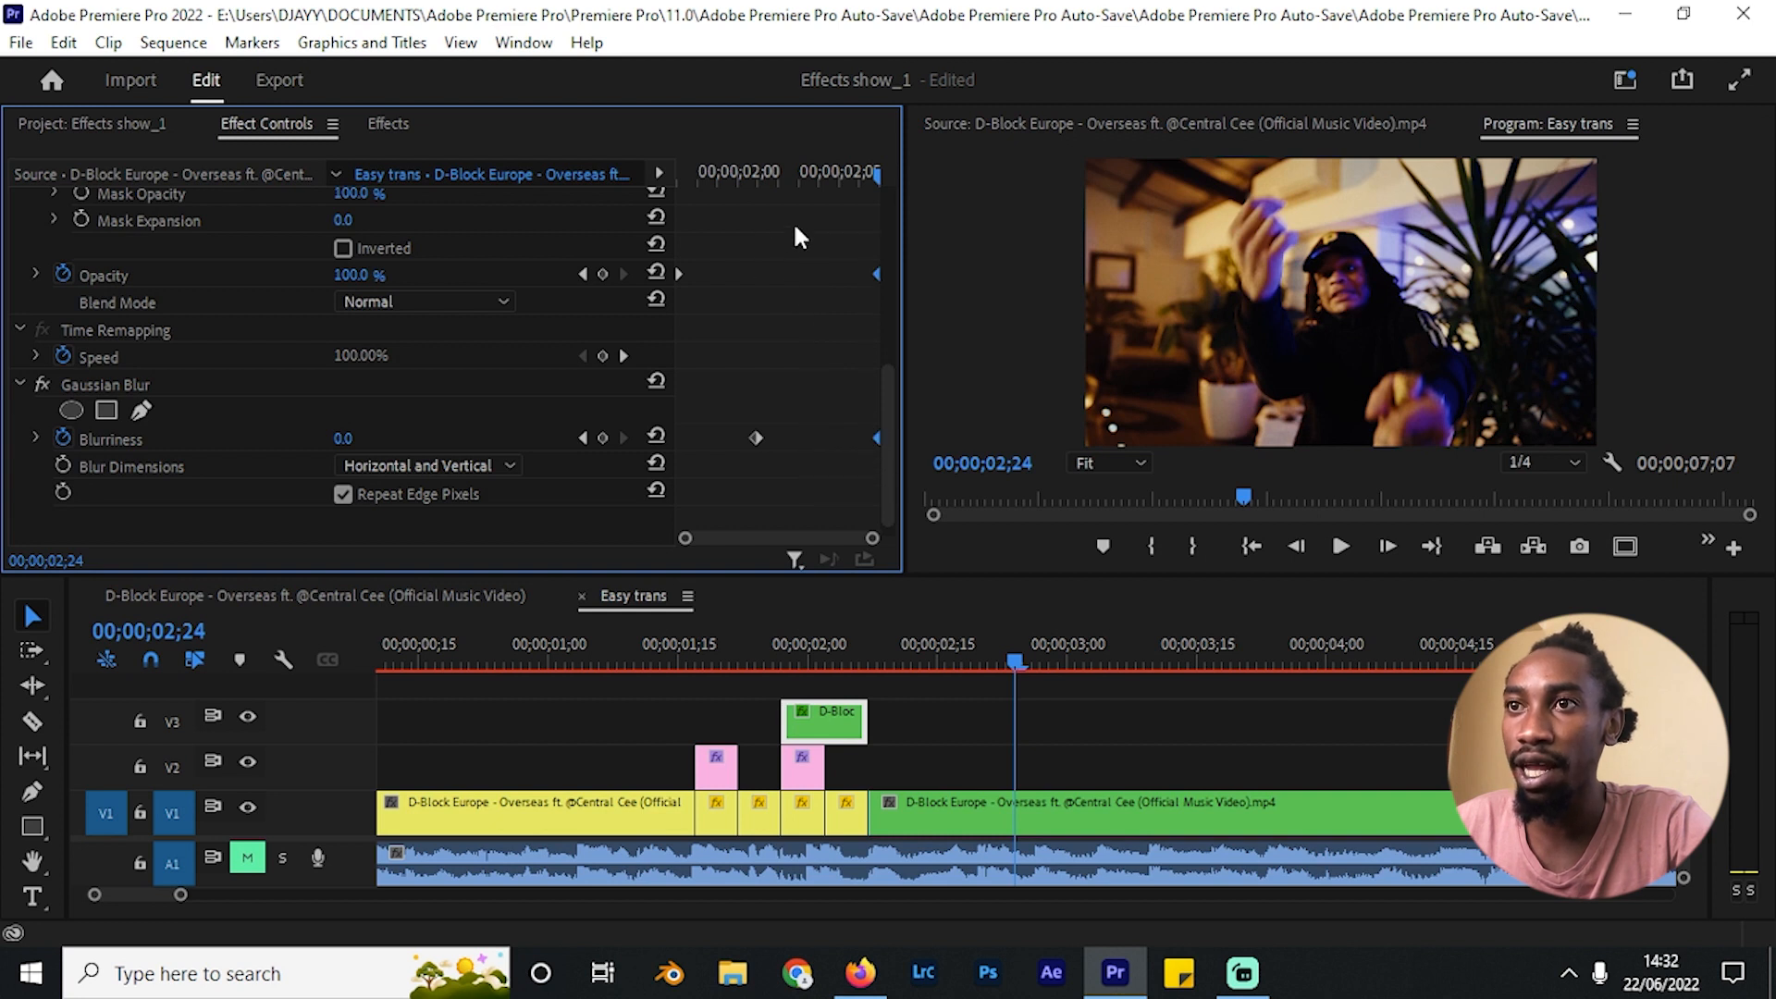
{"action": "left_click_drag", "start_coordinate": [795, 225], "coordinate": [682, 485]}
{"action": "right_click", "coordinate": [752, 438]}
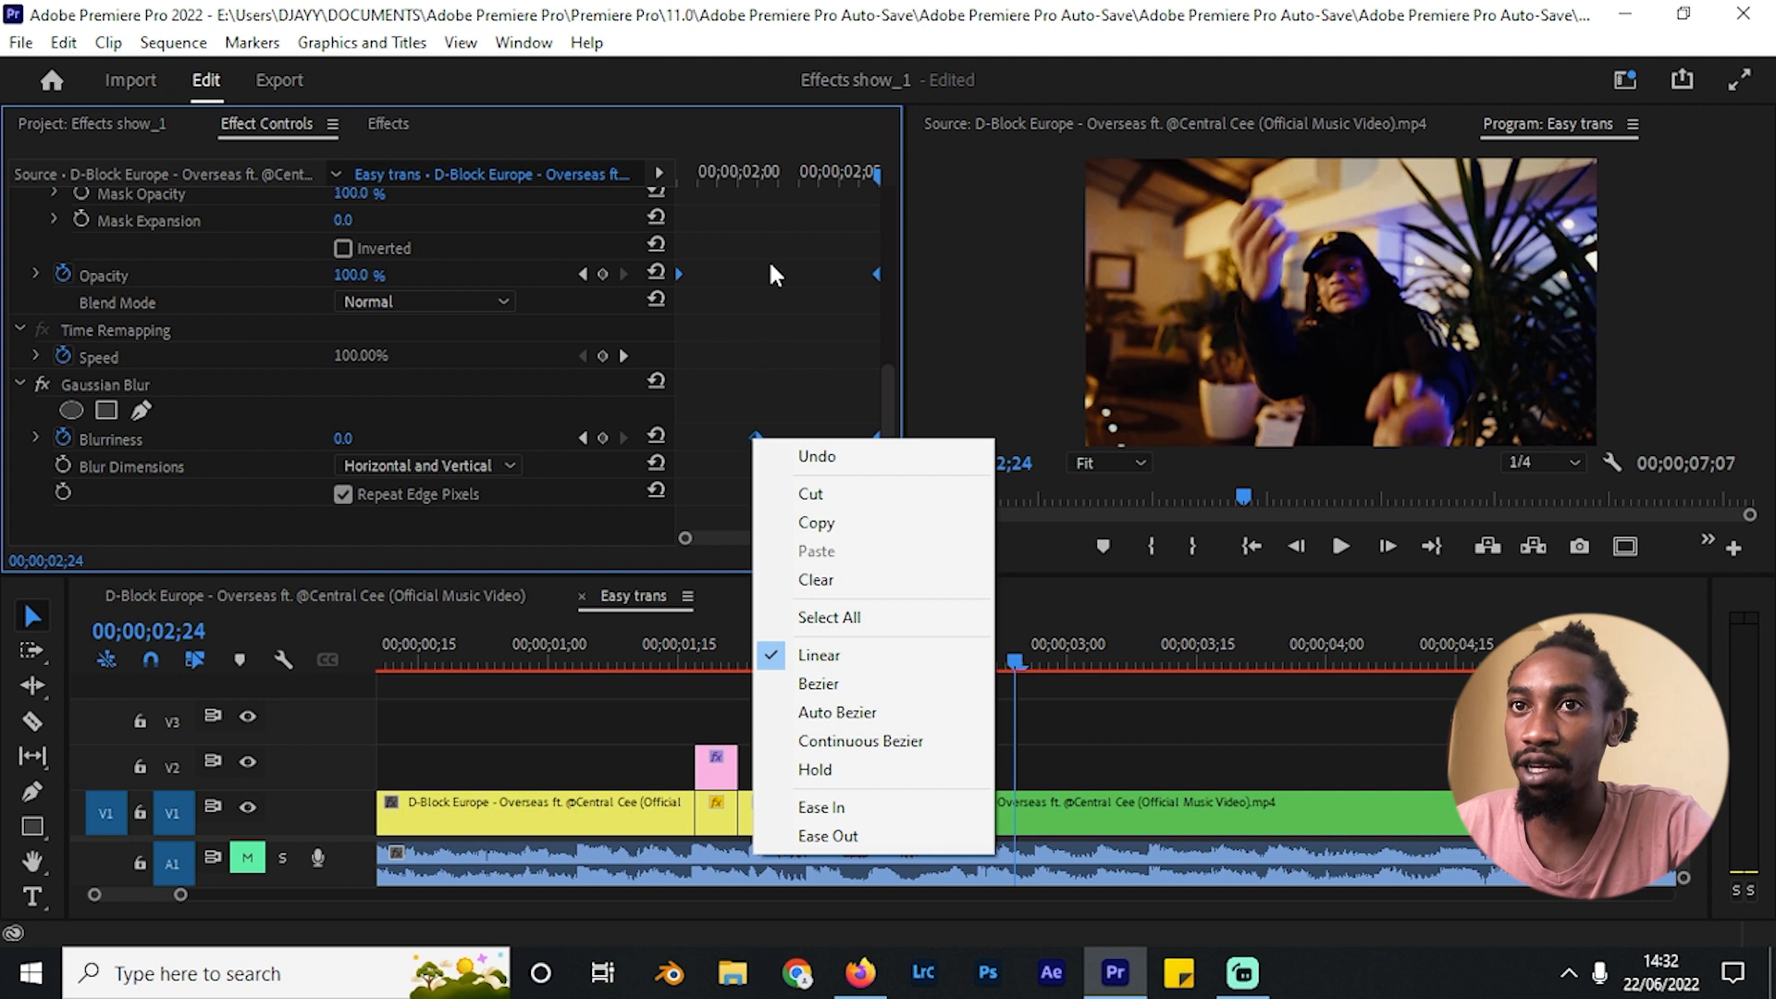
{"action": "left_click", "coordinate": [35, 278]}
{"action": "left_click", "coordinate": [35, 276]}
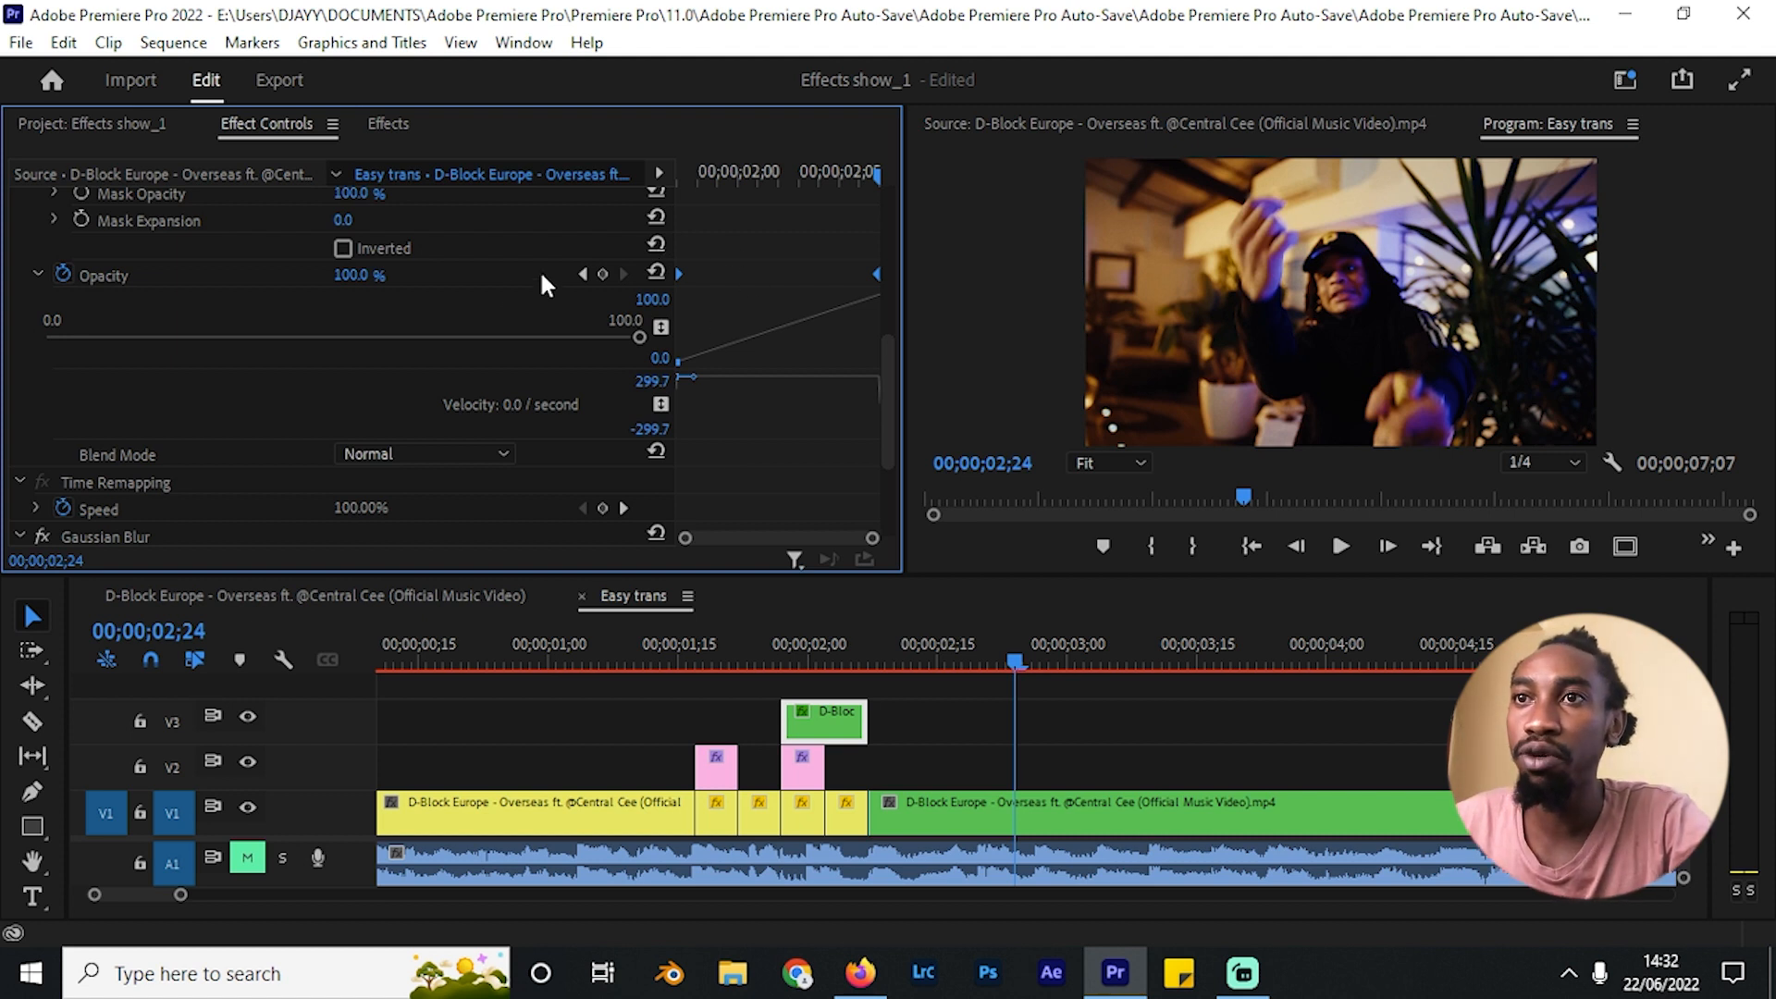
{"action": "right_click", "coordinate": [873, 276]}
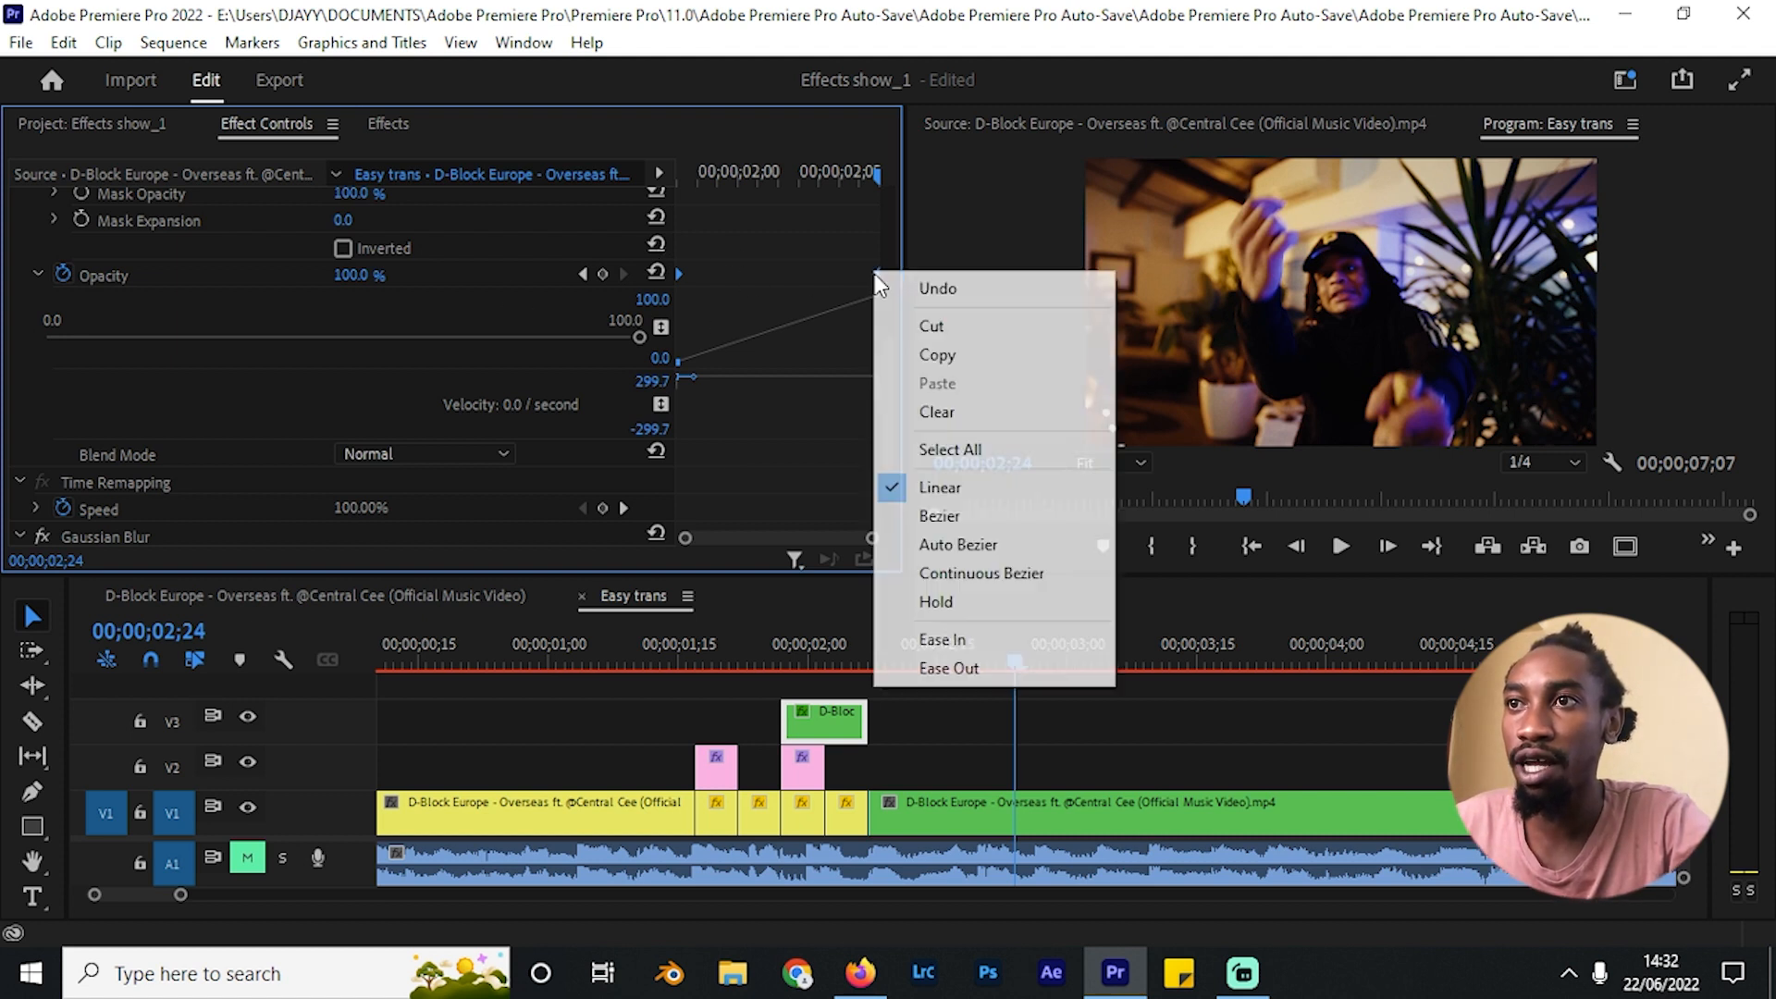
{"action": "left_click", "coordinate": [931, 507]}
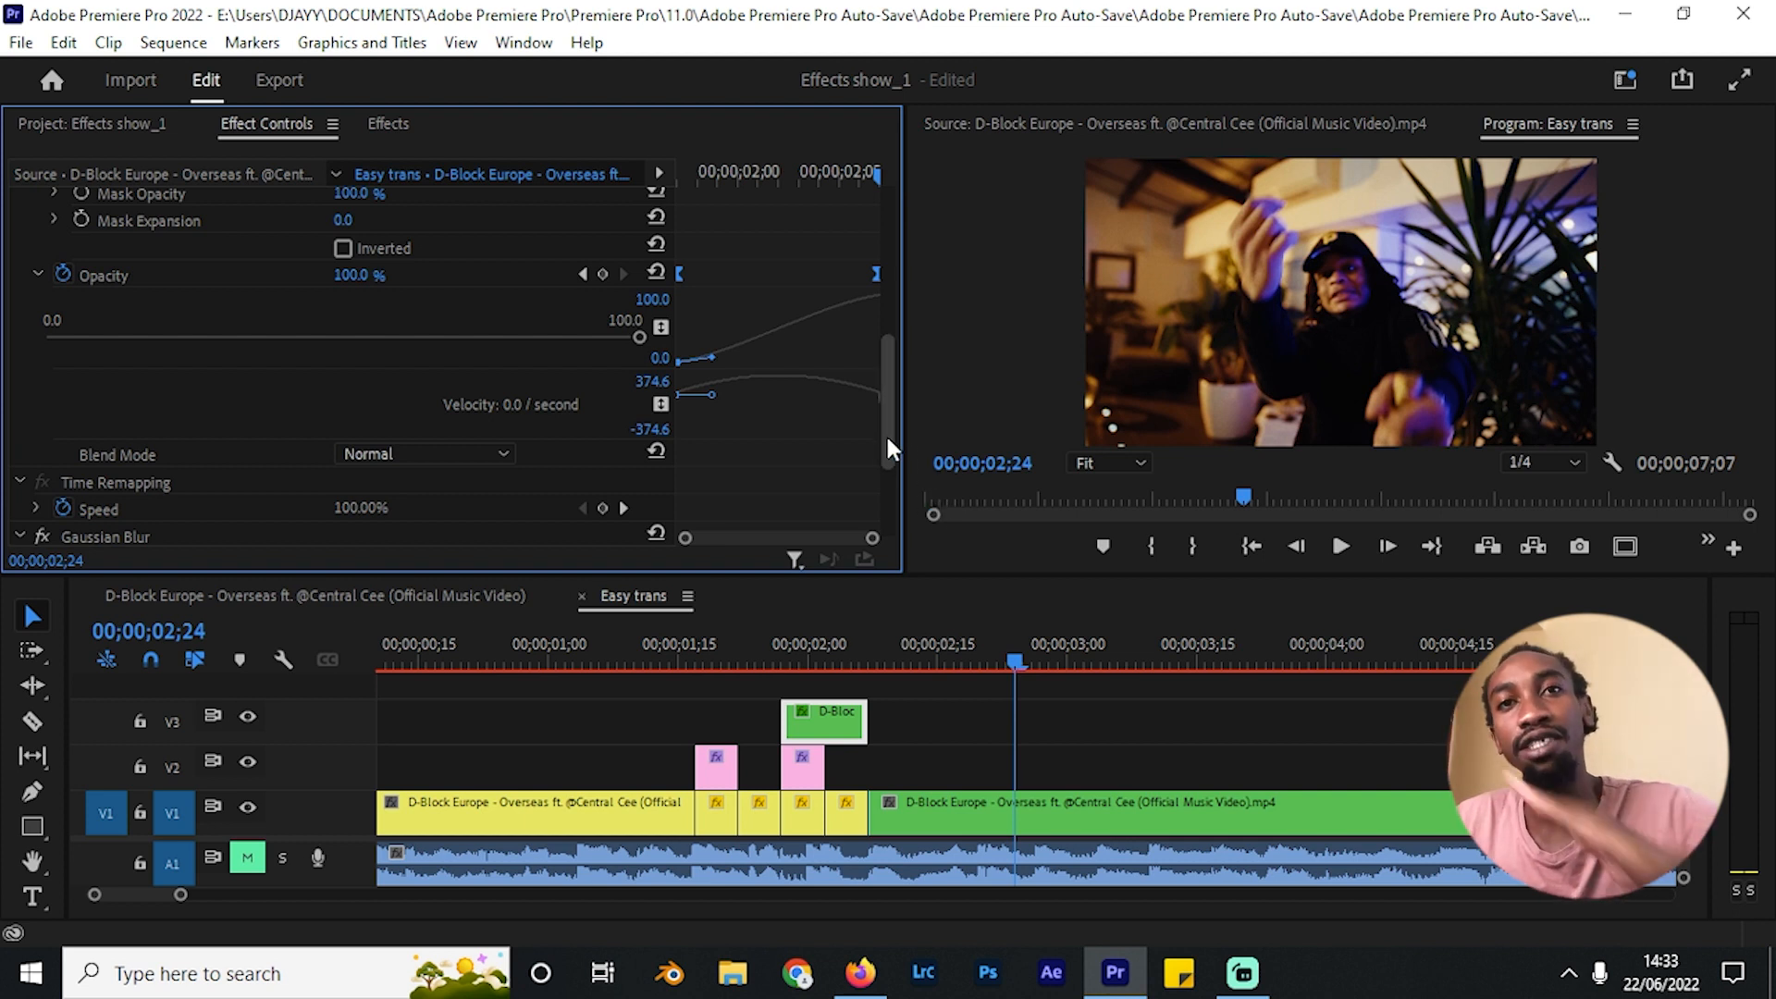
{"action": "left_click", "coordinate": [35, 274]}
Step: Play back the first transition from 00;00;01;00 to check the smoothed fade and blur
{"action": "left_click_drag", "start_coordinate": [1006, 660], "coordinate": [554, 647]}
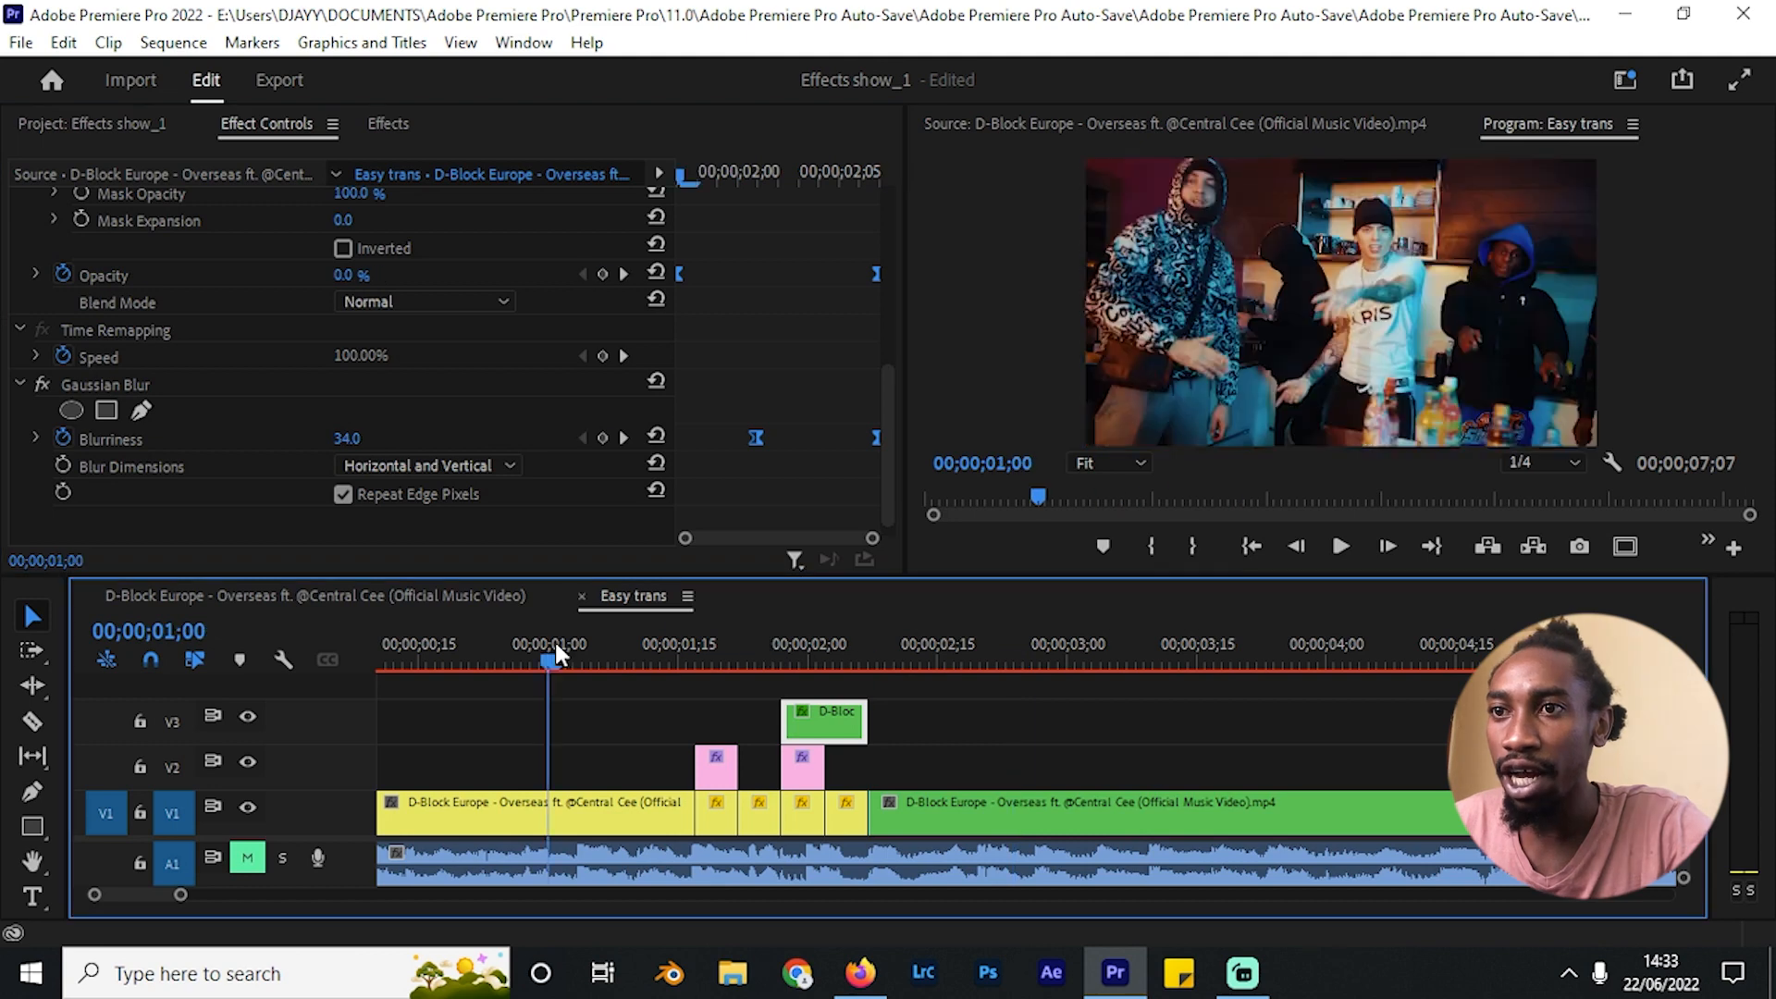
{"action": "key", "text": "space"}
{"action": "left_click", "coordinate": [556, 645]}
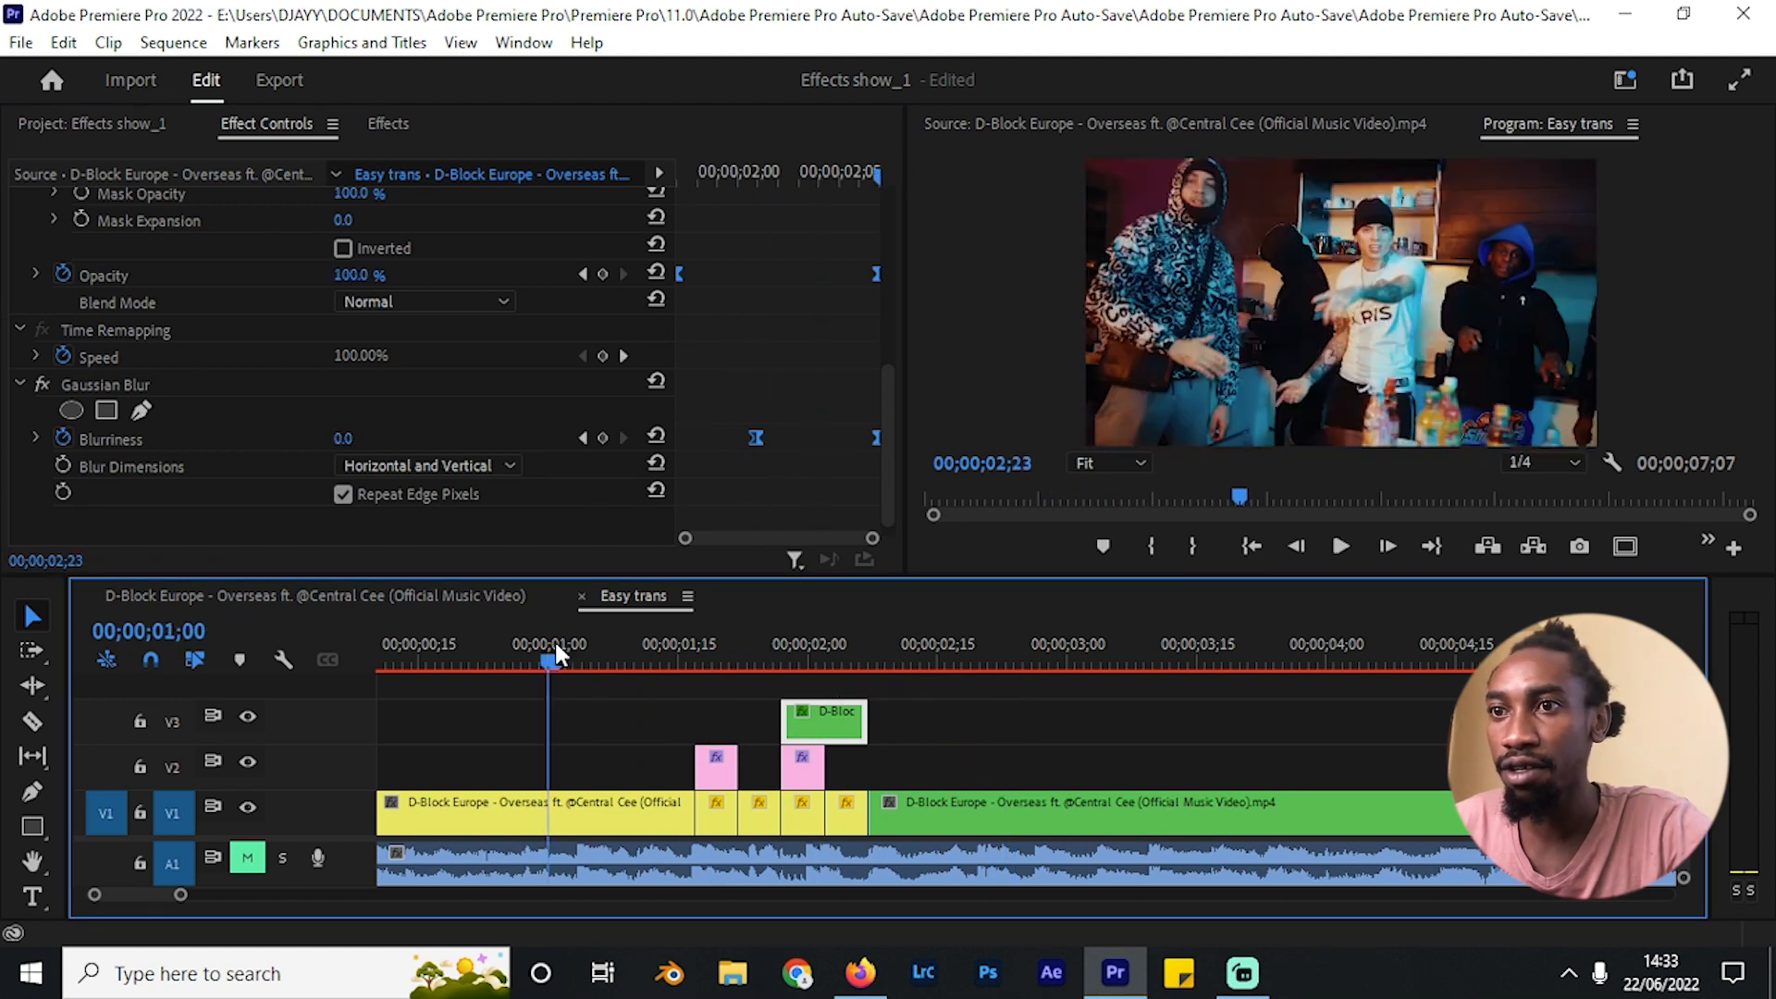
{"action": "key", "text": "space"}
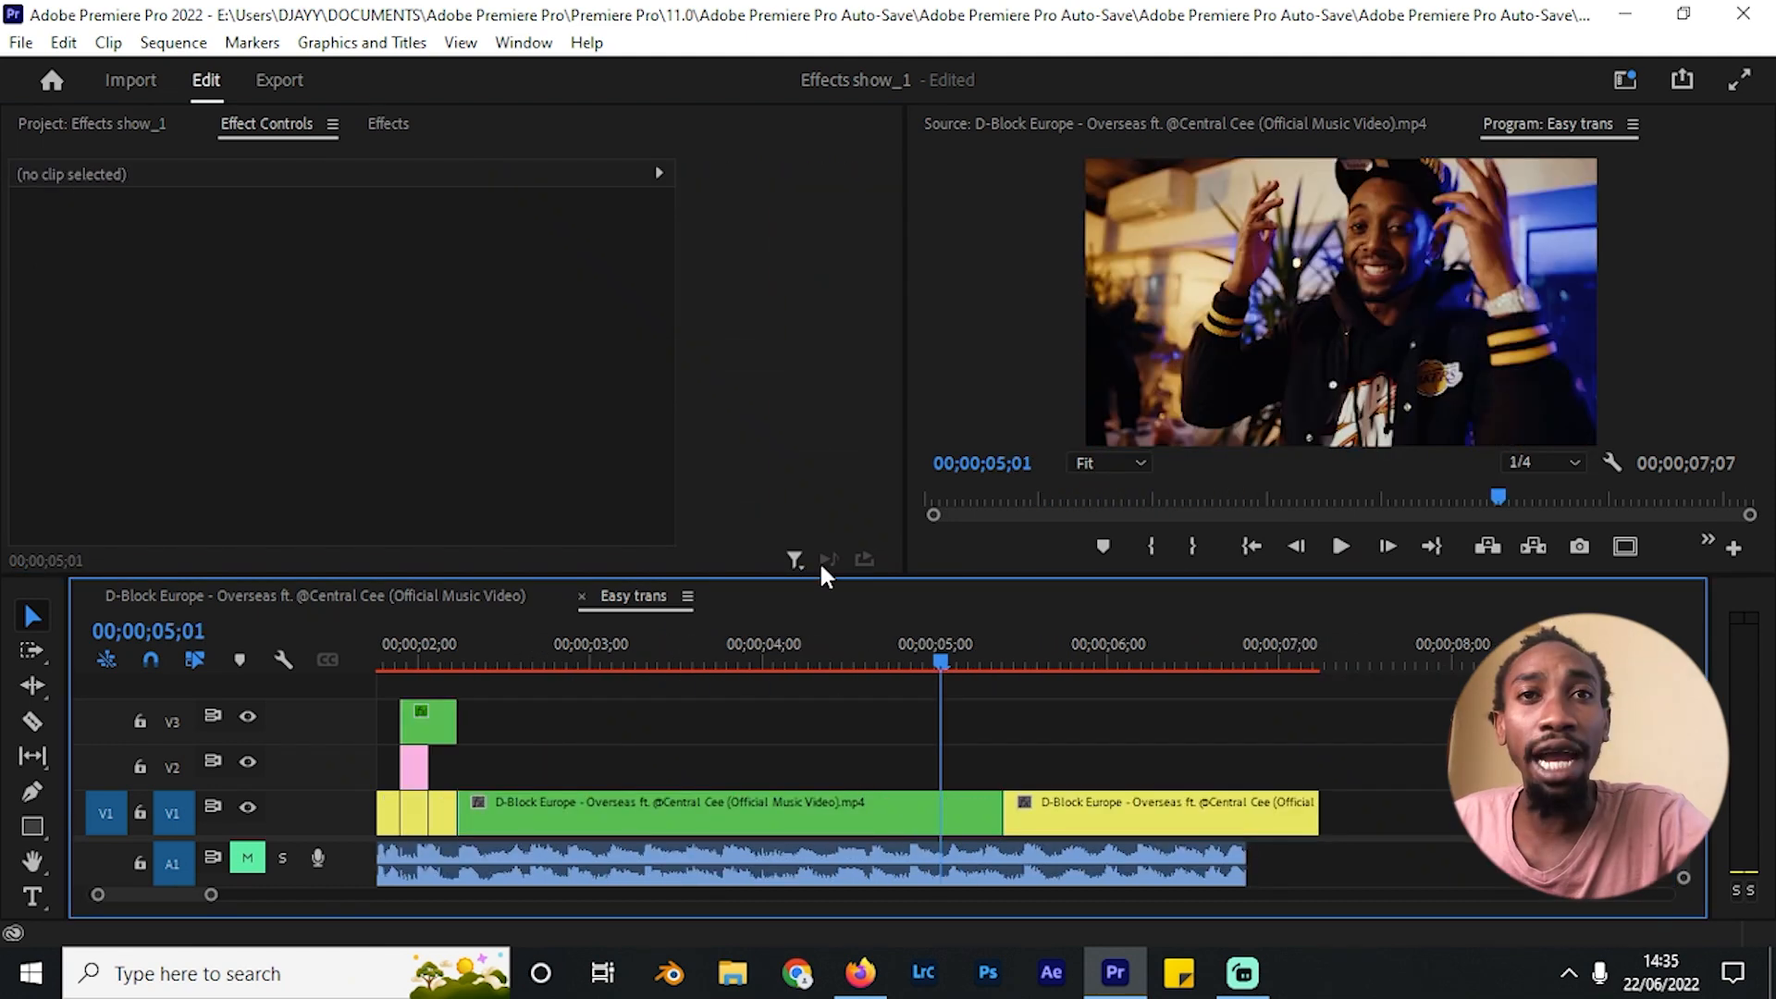
Step: Cut a short piece from the end of the green clip at 00;00;05;02 and duplicate it onto V2
{"action": "scroll", "coordinate": [1063, 750], "scroll_direction": "up", "scroll_amount": 2}
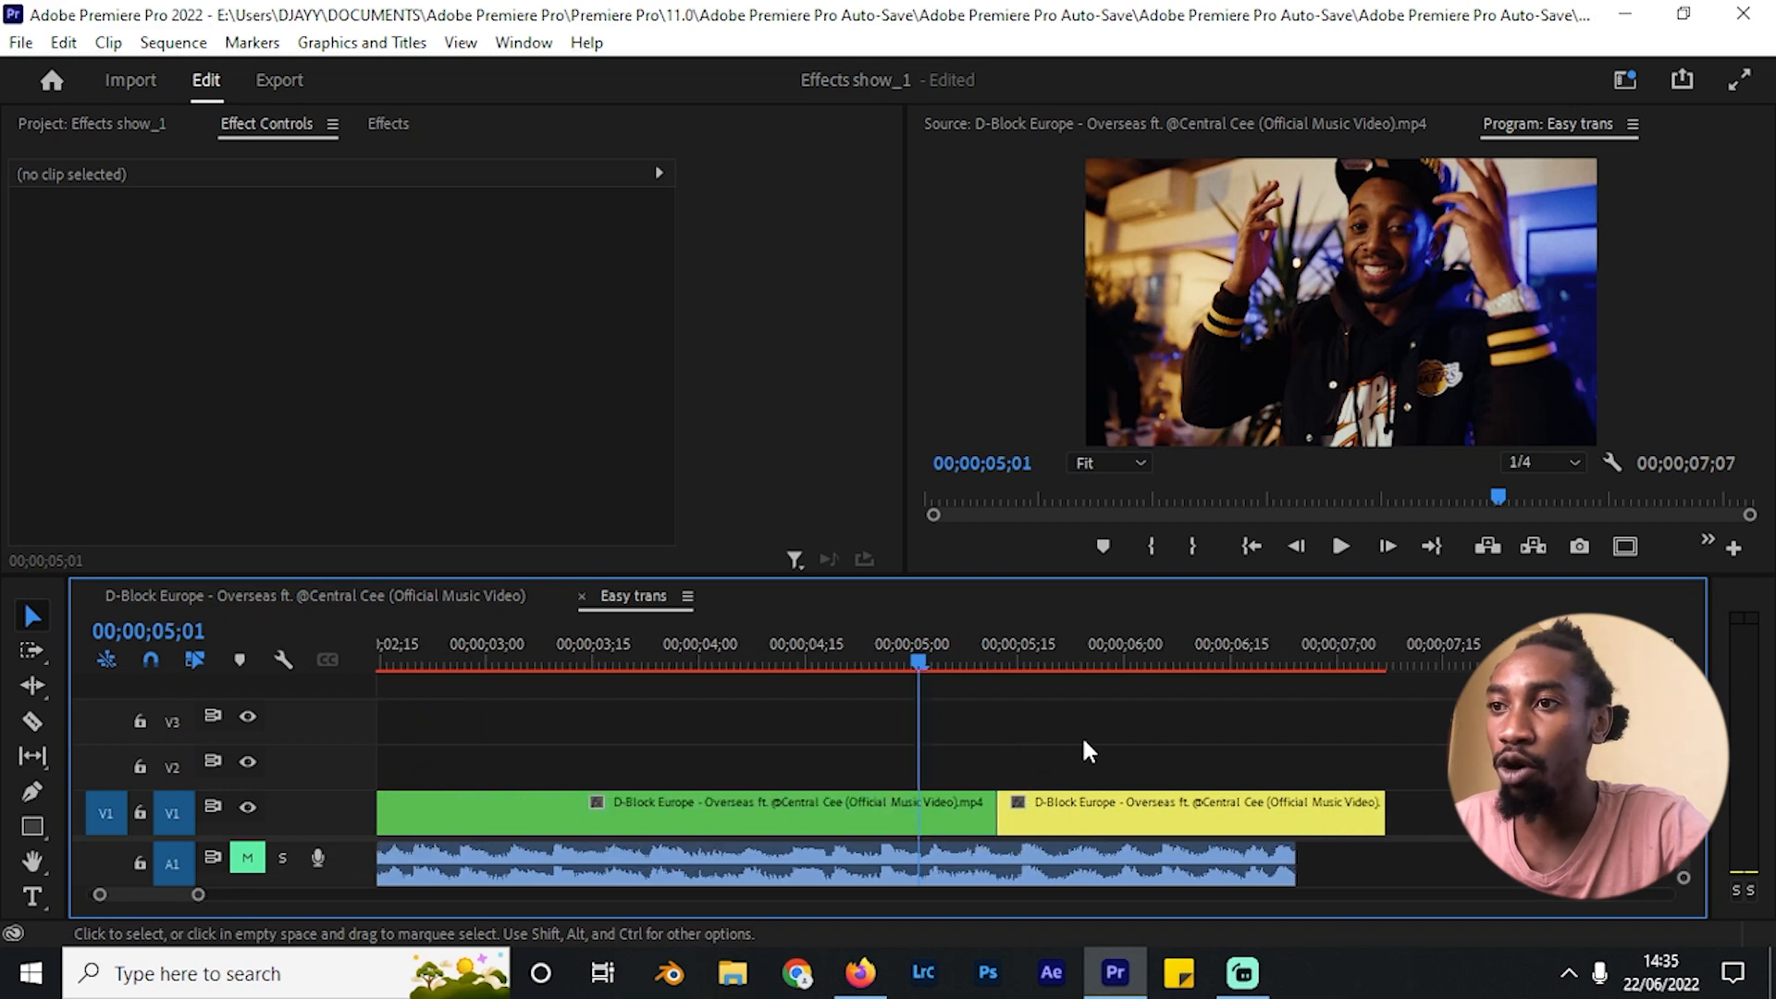
{"action": "scroll", "coordinate": [1064, 721], "scroll_direction": "down", "scroll_amount": 3}
{"action": "left_click_drag", "start_coordinate": [808, 636], "coordinate": [858, 653]}
{"action": "left_click_drag", "start_coordinate": [860, 830], "coordinate": [851, 828]}
{"action": "left_click_drag", "start_coordinate": [845, 638], "coordinate": [808, 644]}
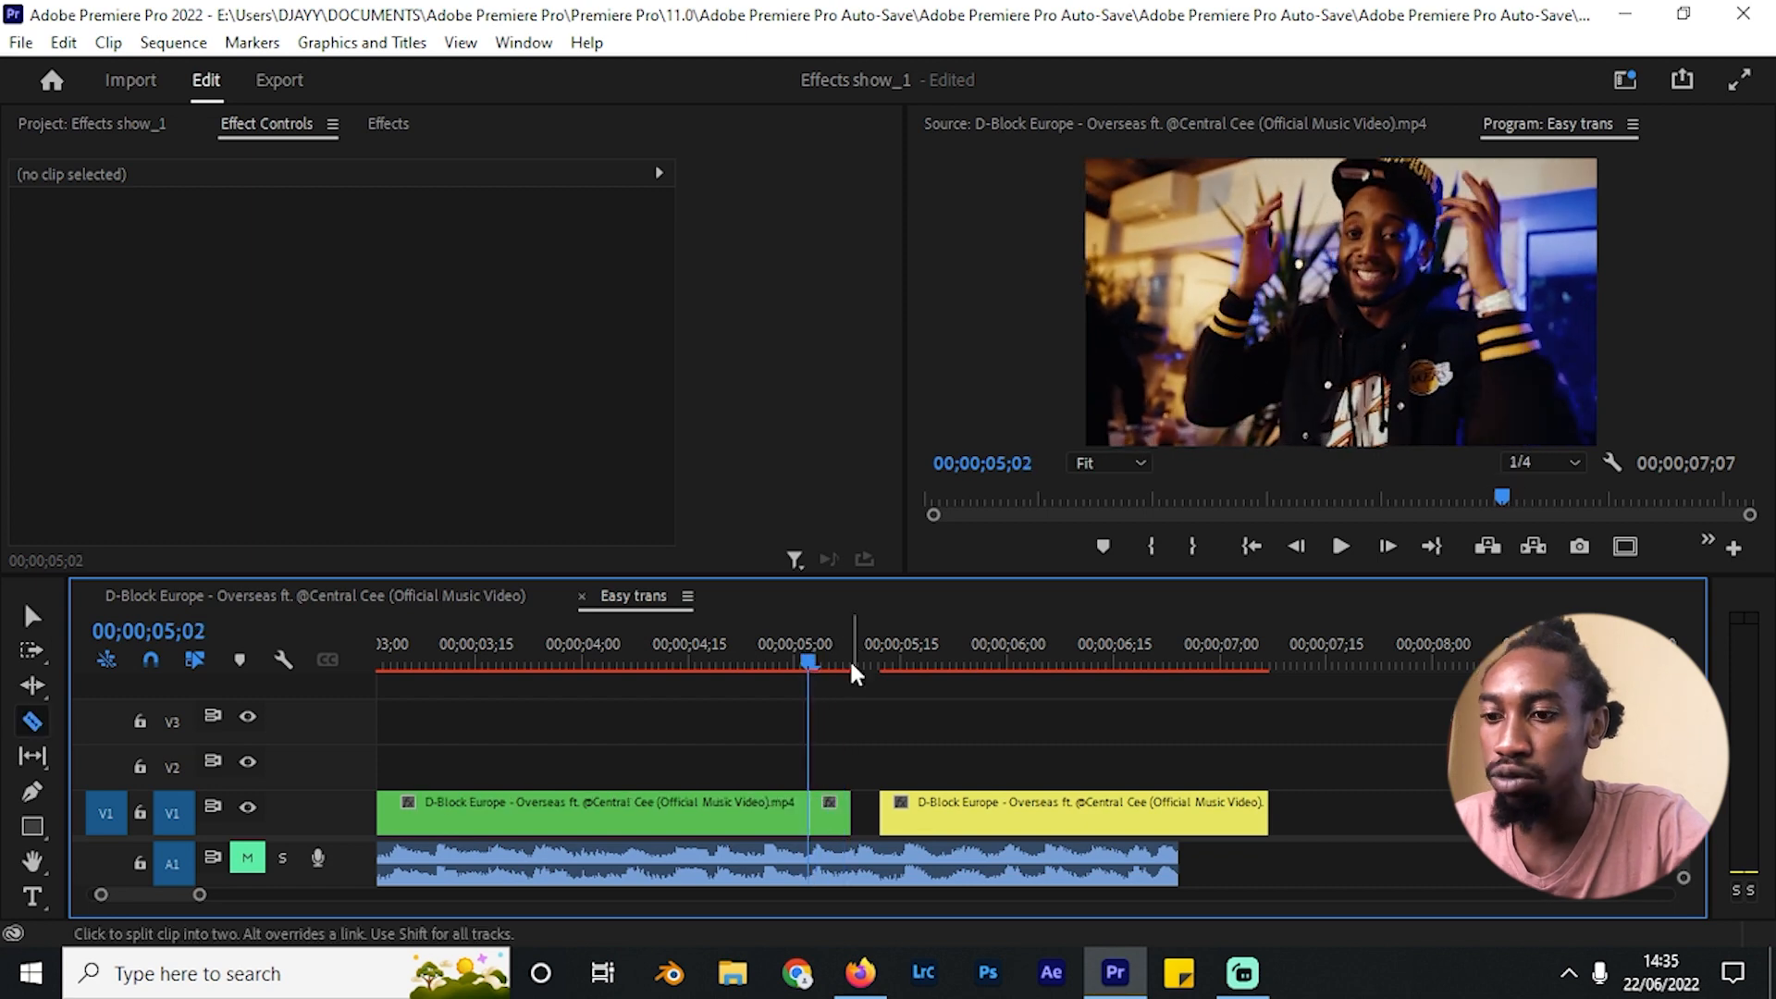
{"action": "left_click_drag", "start_coordinate": [835, 800], "coordinate": [856, 767]}
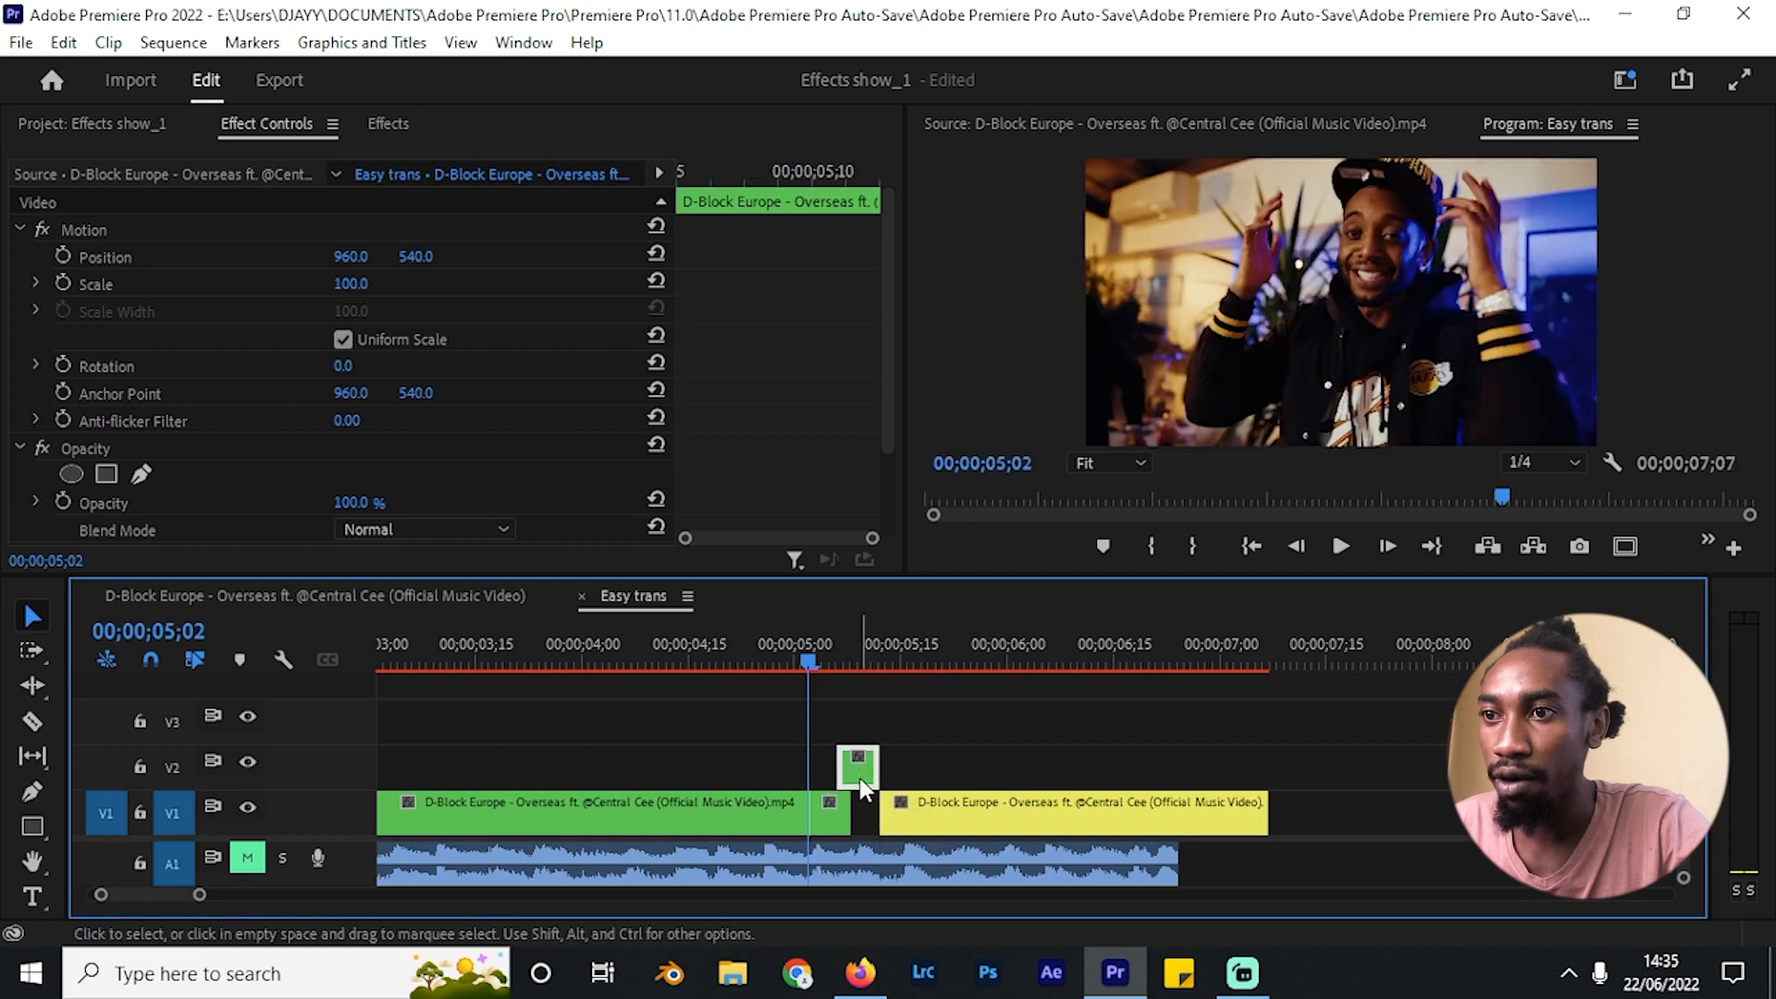
Step: Reverse the speed of the duplicated green piece on V2
{"action": "right_click", "coordinate": [858, 779]}
{"action": "left_click", "coordinate": [941, 792]}
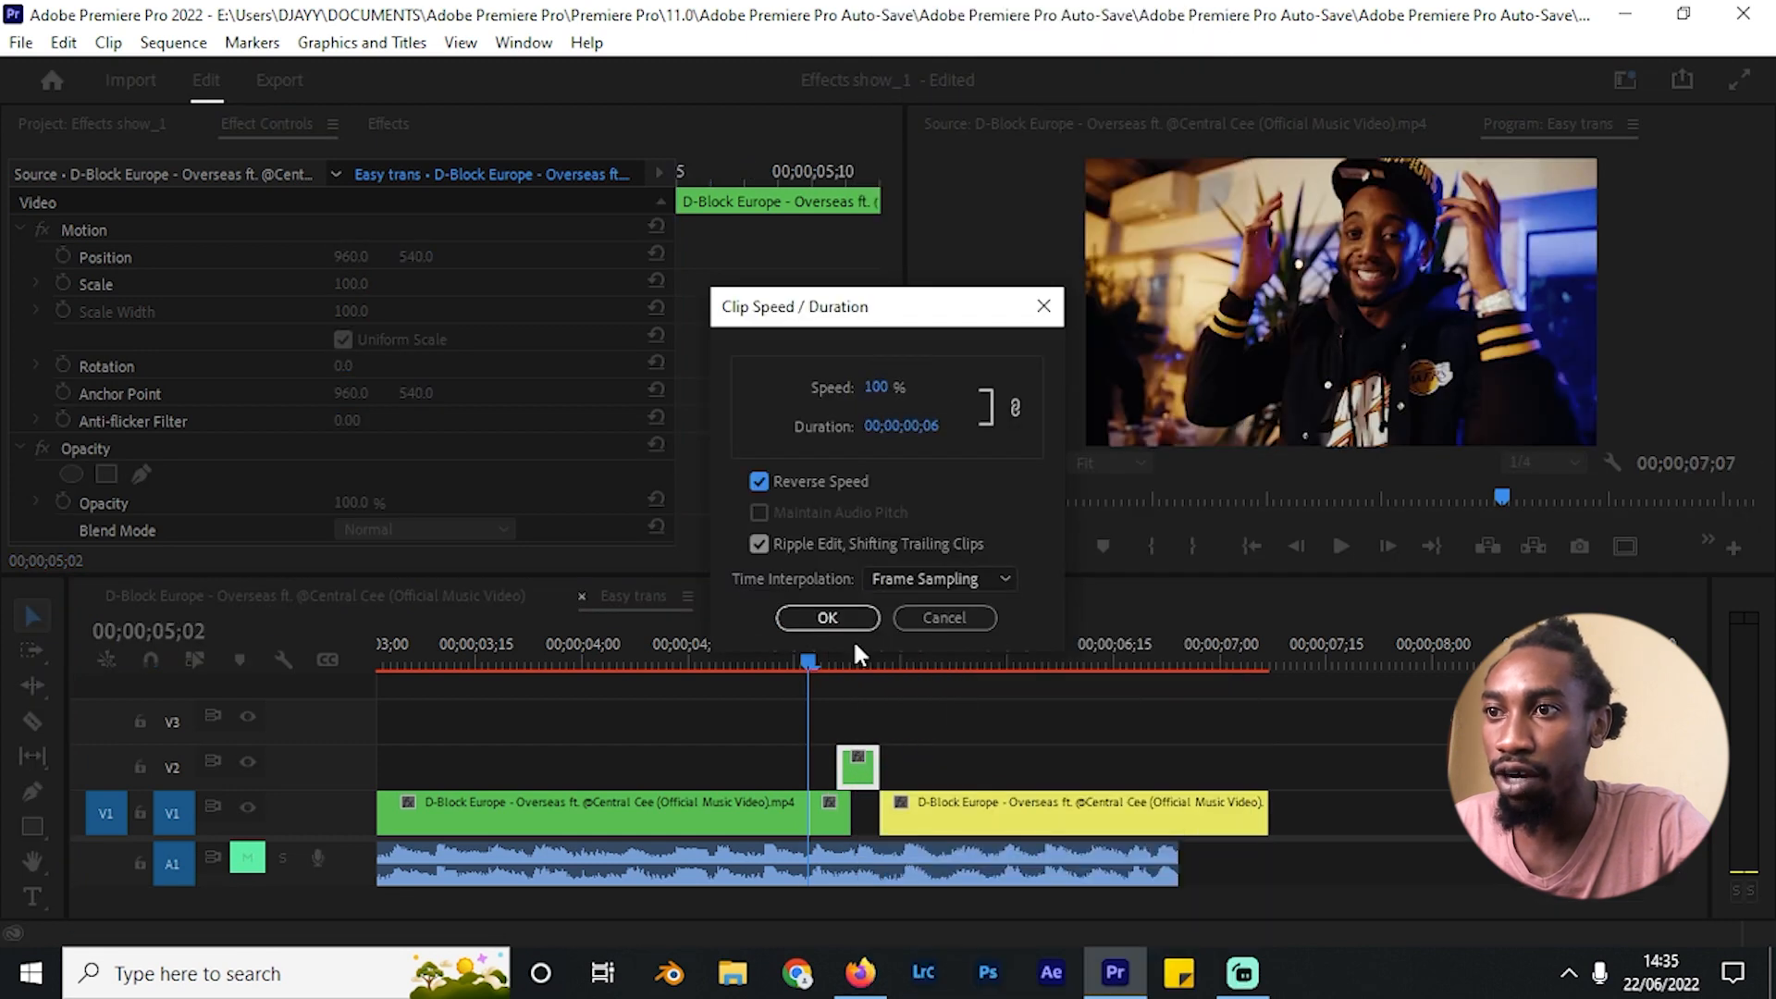
{"action": "left_click", "coordinate": [830, 619]}
Step: Move the last yellow clip further along and line up the forward and reversed pieces on V2 from 00;00;05;02, duplicated into four alternating pieces
{"action": "left_click_drag", "start_coordinate": [965, 822], "coordinate": [1060, 826]}
{"action": "scroll", "coordinate": [920, 760], "scroll_direction": "up", "scroll_amount": 1}
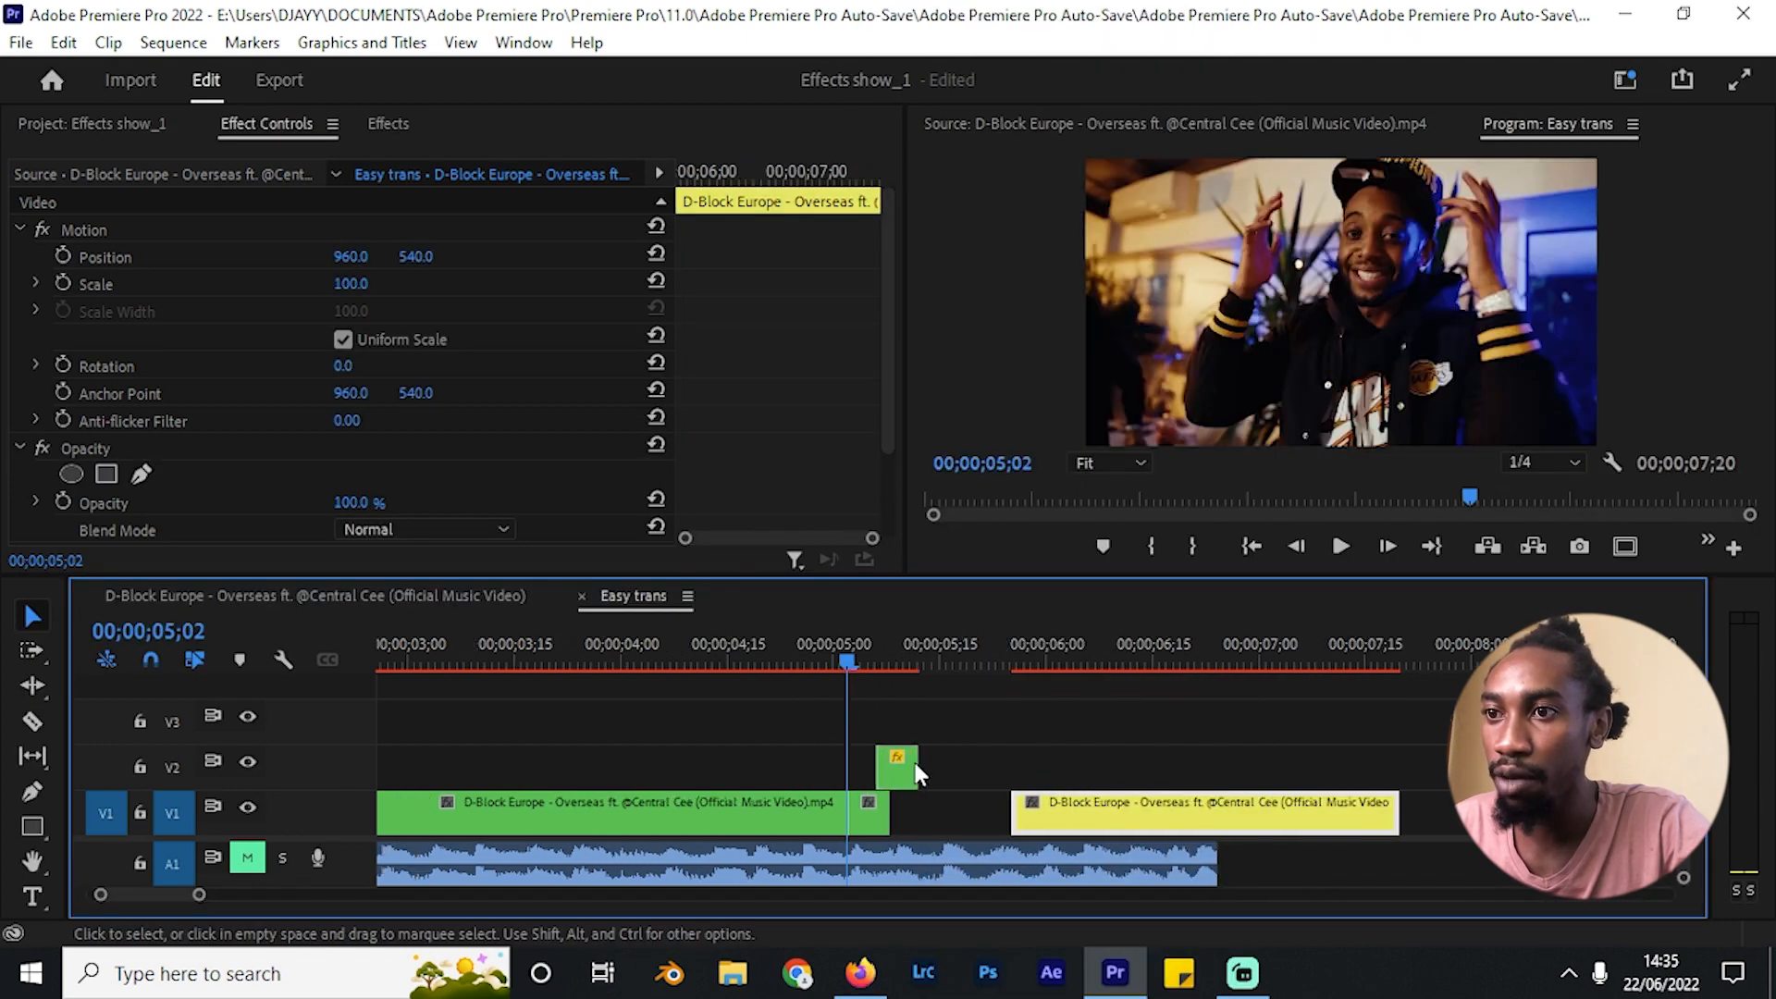
{"action": "mouse_move", "coordinate": [905, 770]}
{"action": "left_mouse_down"}
{"action": "mouse_move", "coordinate": [920, 773]}
{"action": "mouse_move", "coordinate": [877, 787]}
{"action": "mouse_move", "coordinate": [876, 771]}
{"action": "left_mouse_up"}
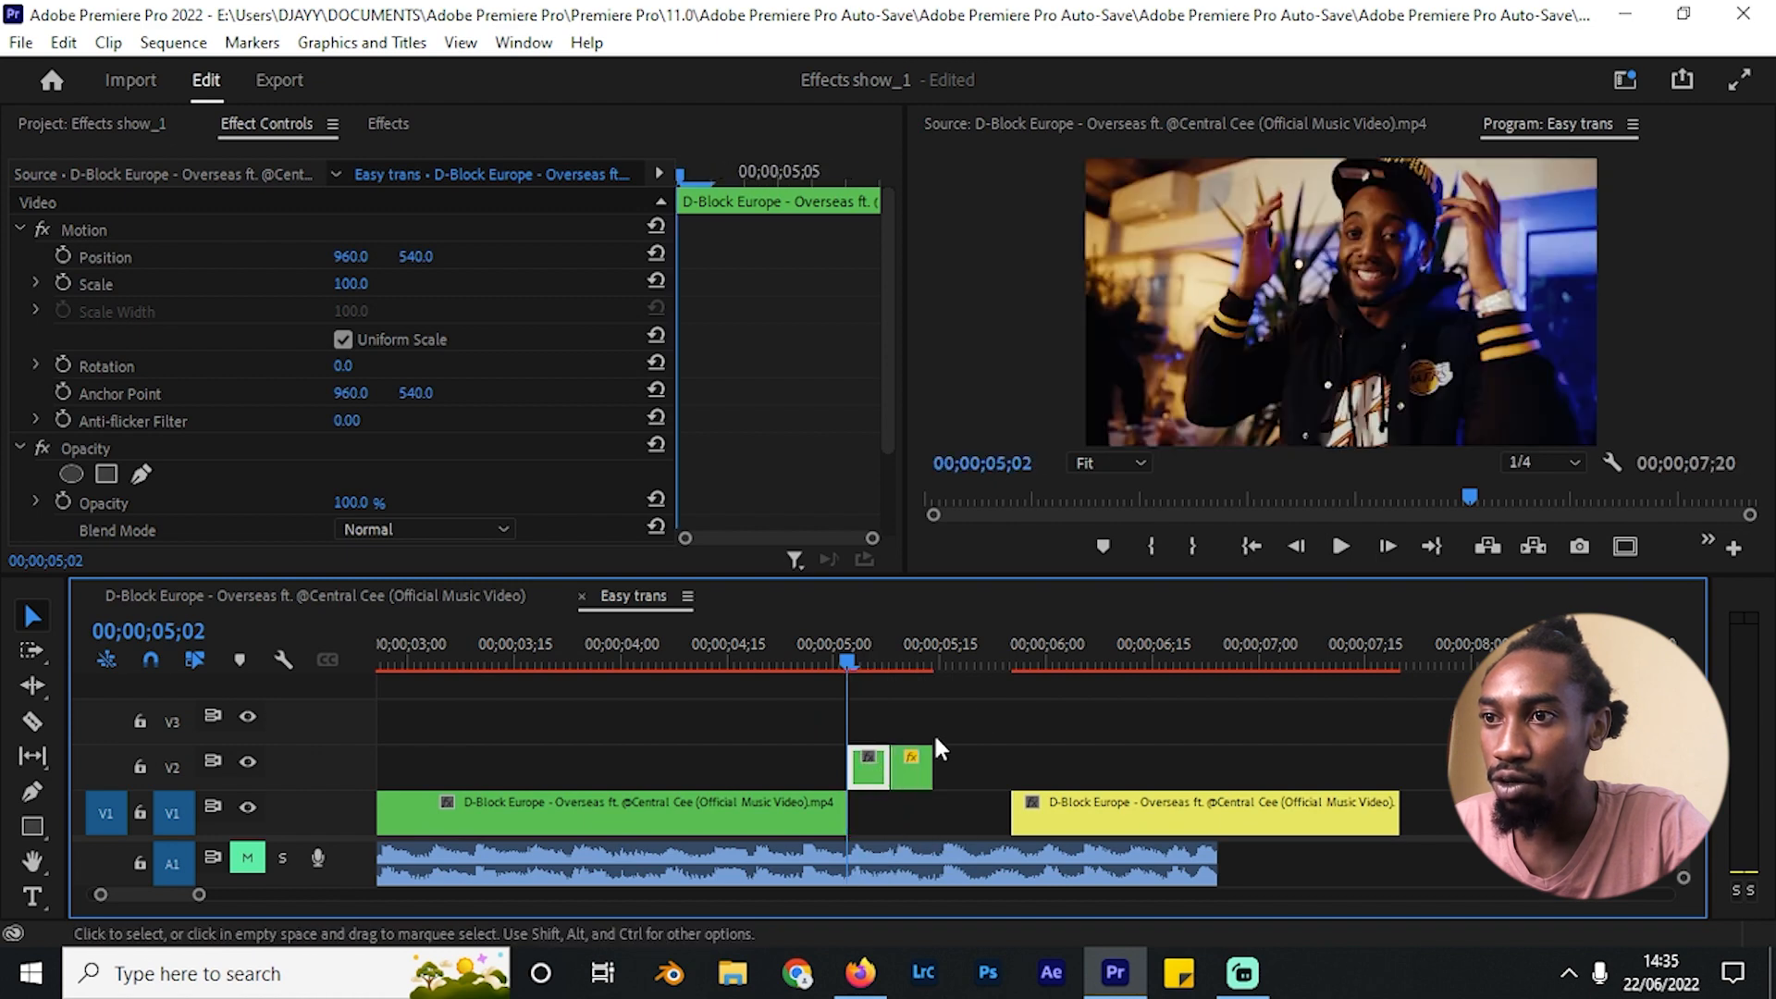
{"action": "mouse_move", "coordinate": [969, 710]}
{"action": "left_mouse_down"}
{"action": "mouse_move", "coordinate": [860, 785]}
{"action": "mouse_move", "coordinate": [980, 768]}
{"action": "left_mouse_up"}
{"action": "left_click_drag", "start_coordinate": [1124, 697], "coordinate": [958, 769]}
{"action": "left_click_drag", "start_coordinate": [1004, 713], "coordinate": [862, 773]}
Step: Set the speed of the four short green pieces to 130% and move them down to V1 between the green and yellow clips
{"action": "right_click", "coordinate": [861, 769]}
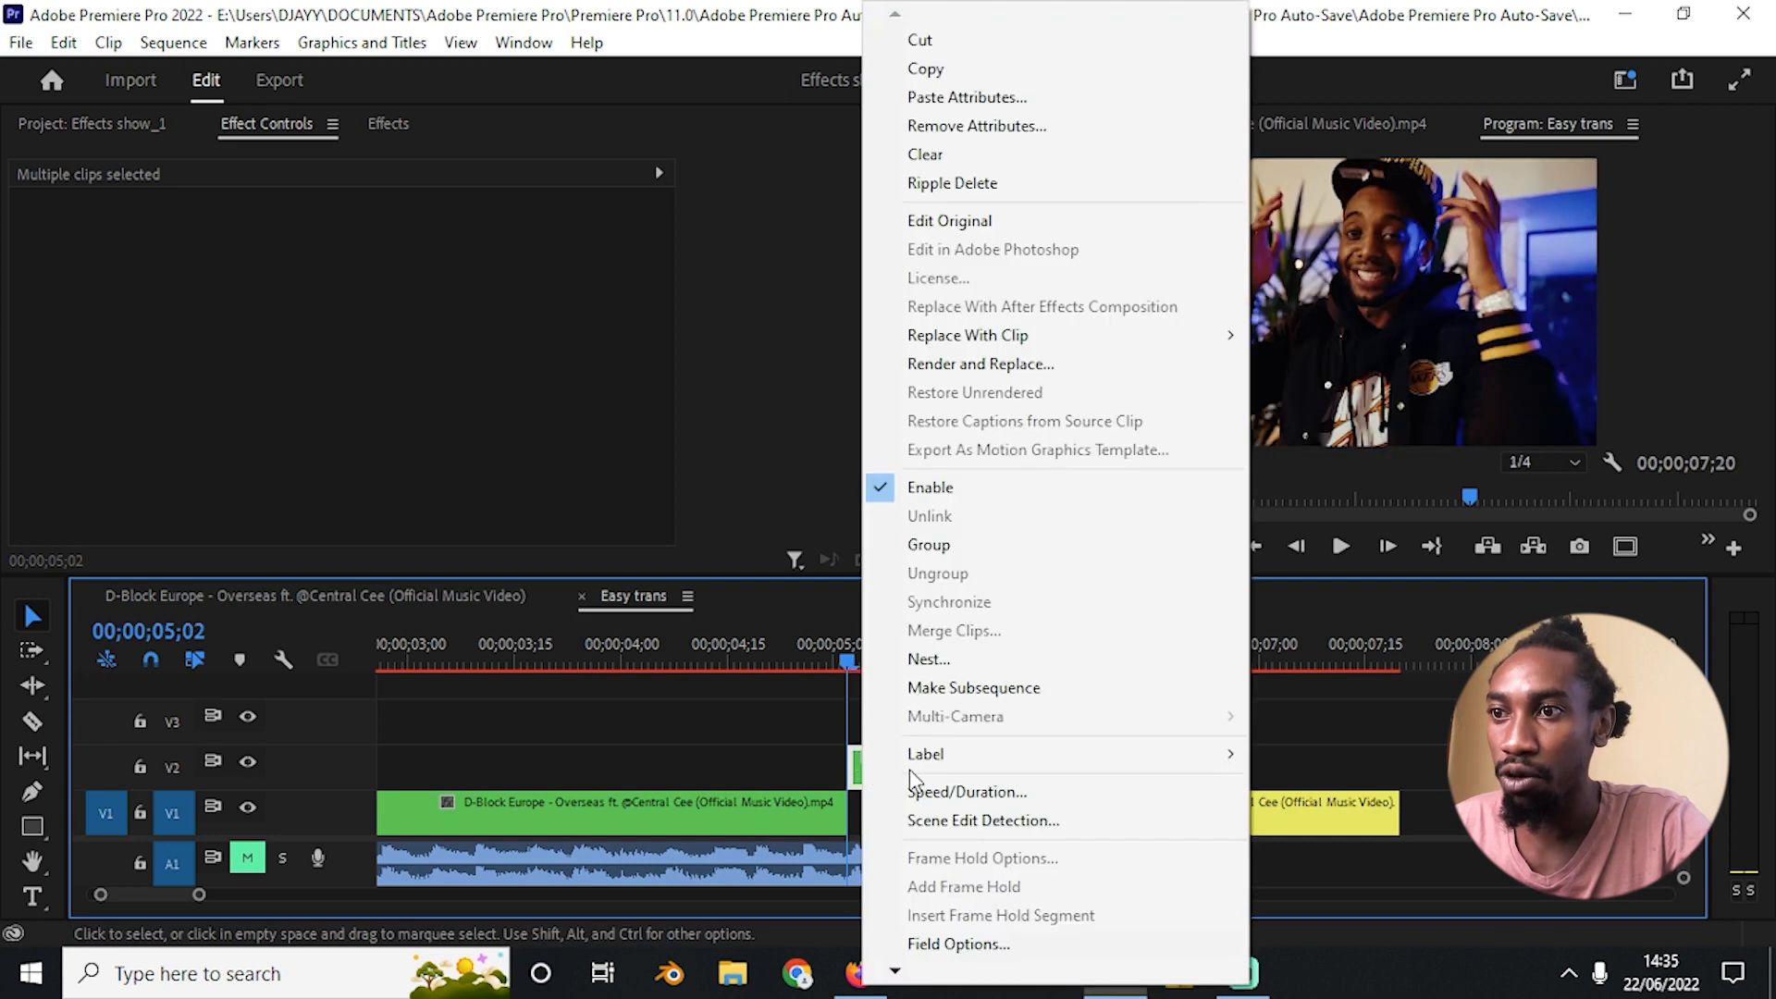
{"action": "left_click", "coordinate": [934, 791]}
{"action": "type", "text": "1"}
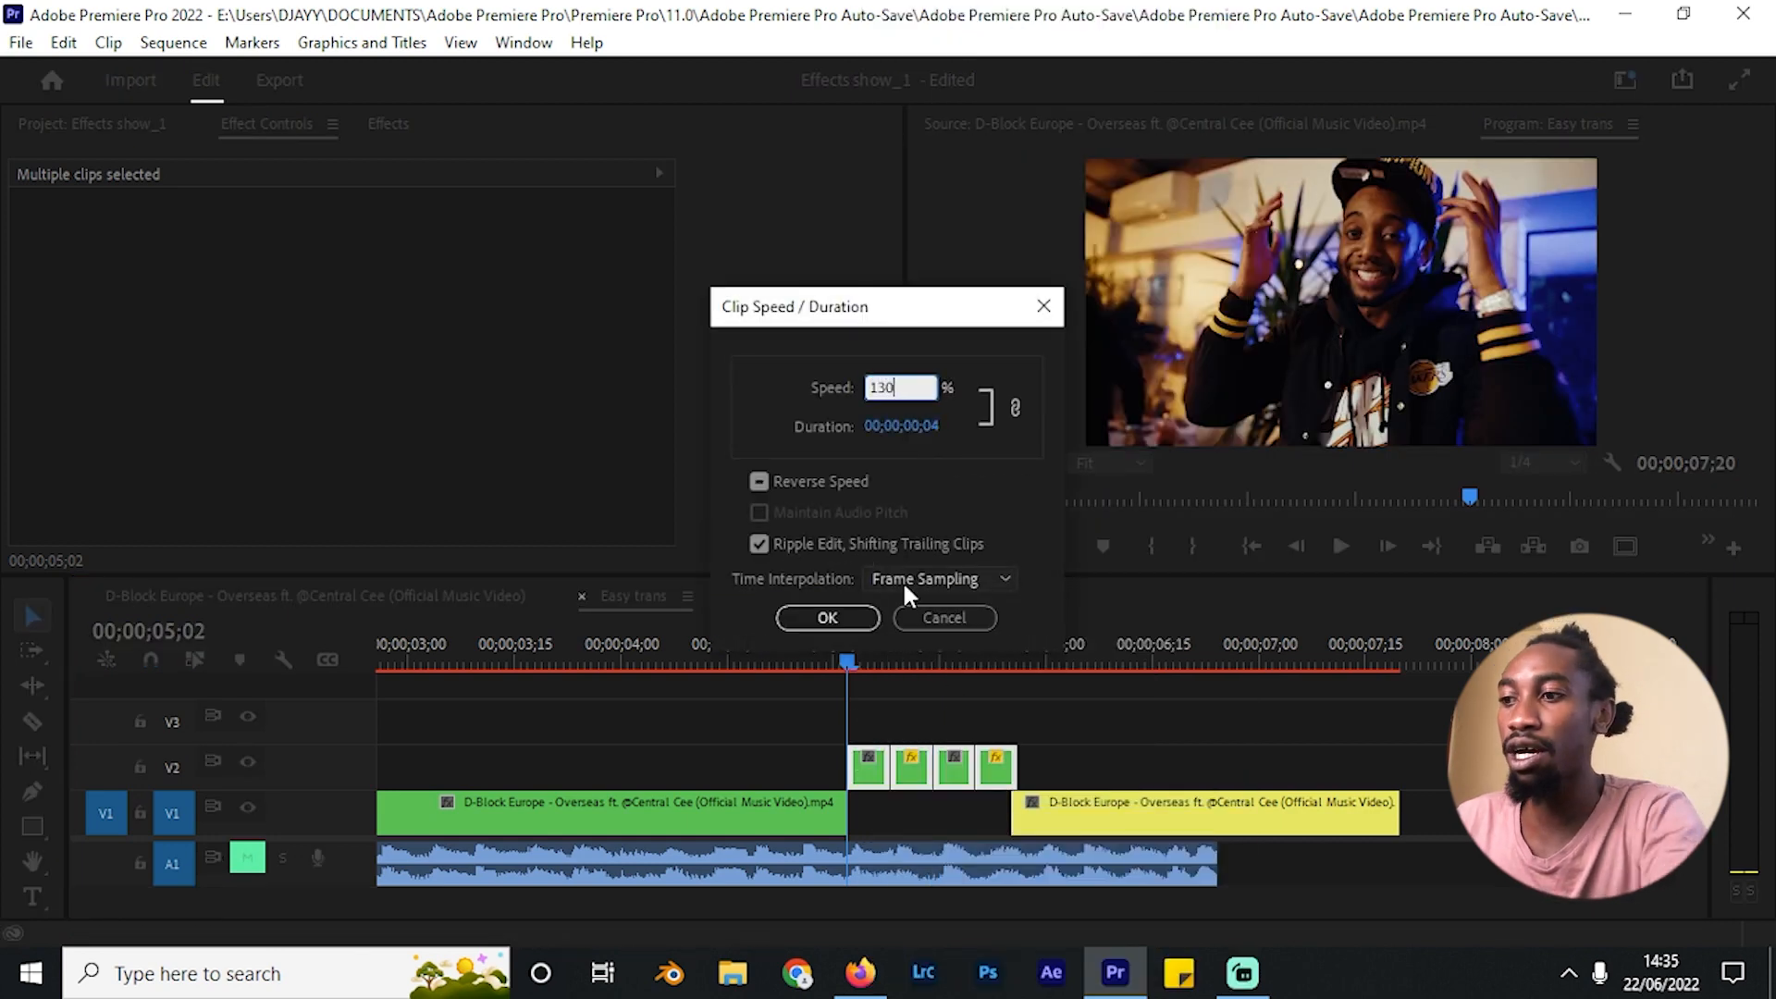
{"action": "type", "text": "30"}
{"action": "key", "text": "Return"}
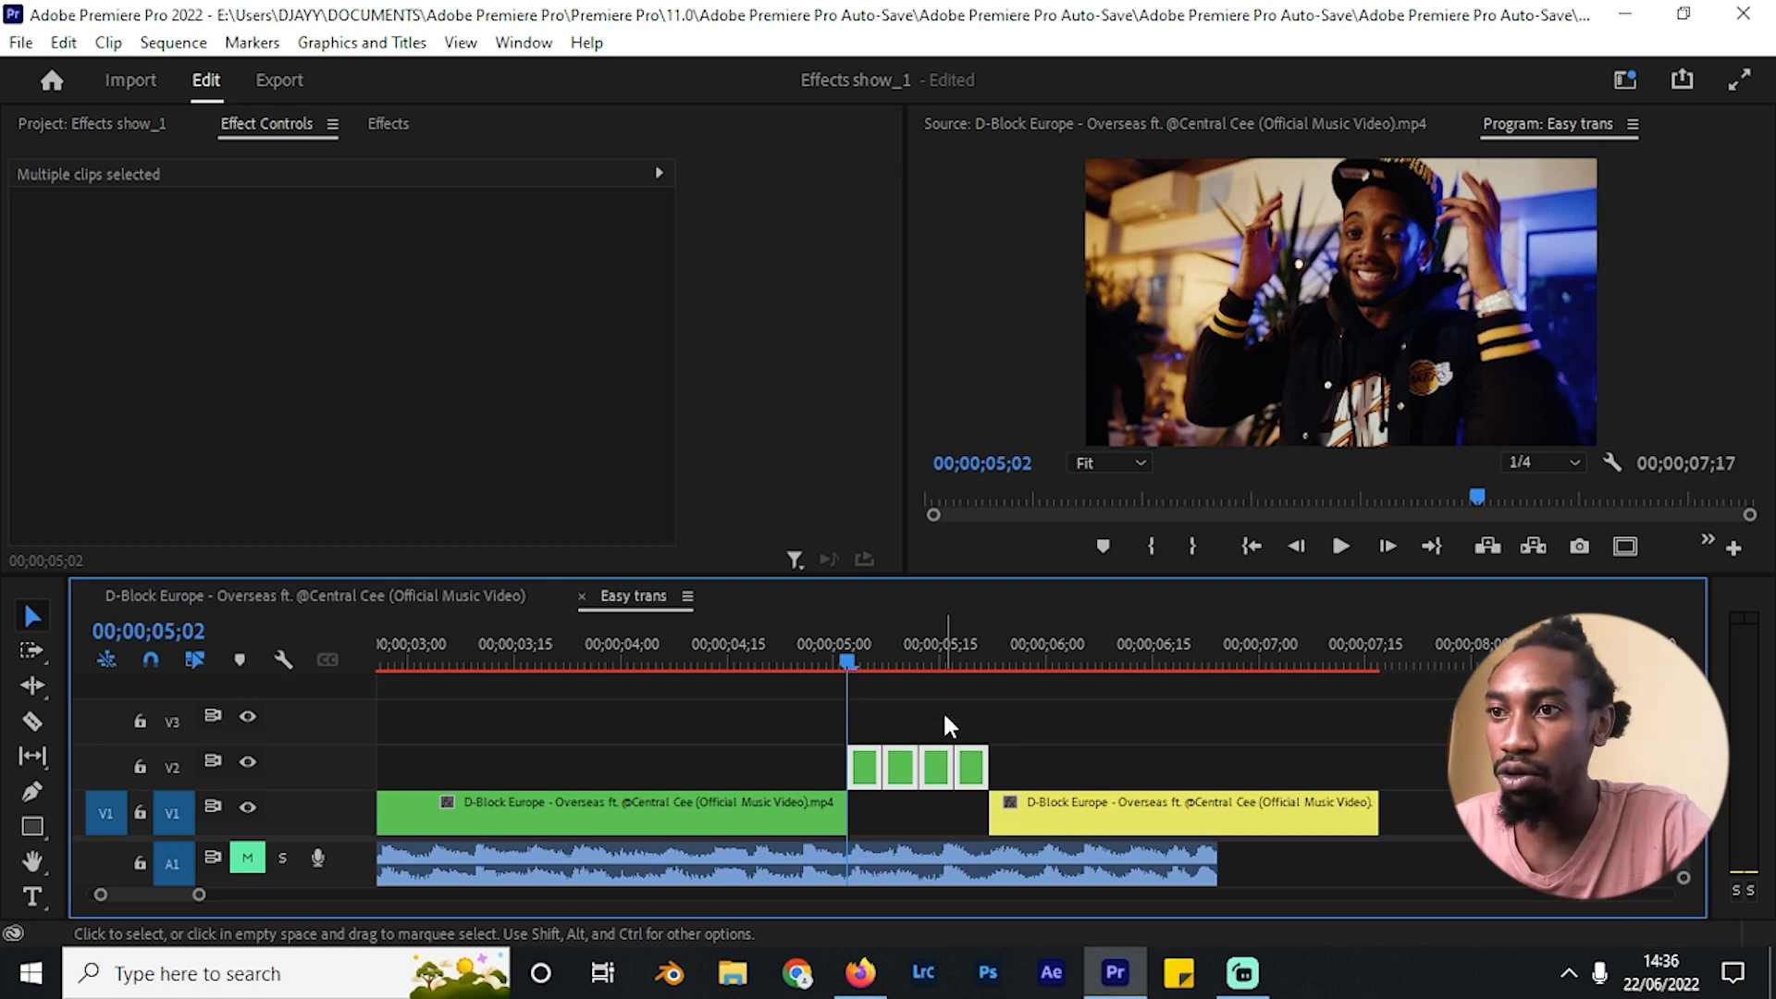
{"action": "left_click_drag", "start_coordinate": [925, 768], "coordinate": [932, 813]}
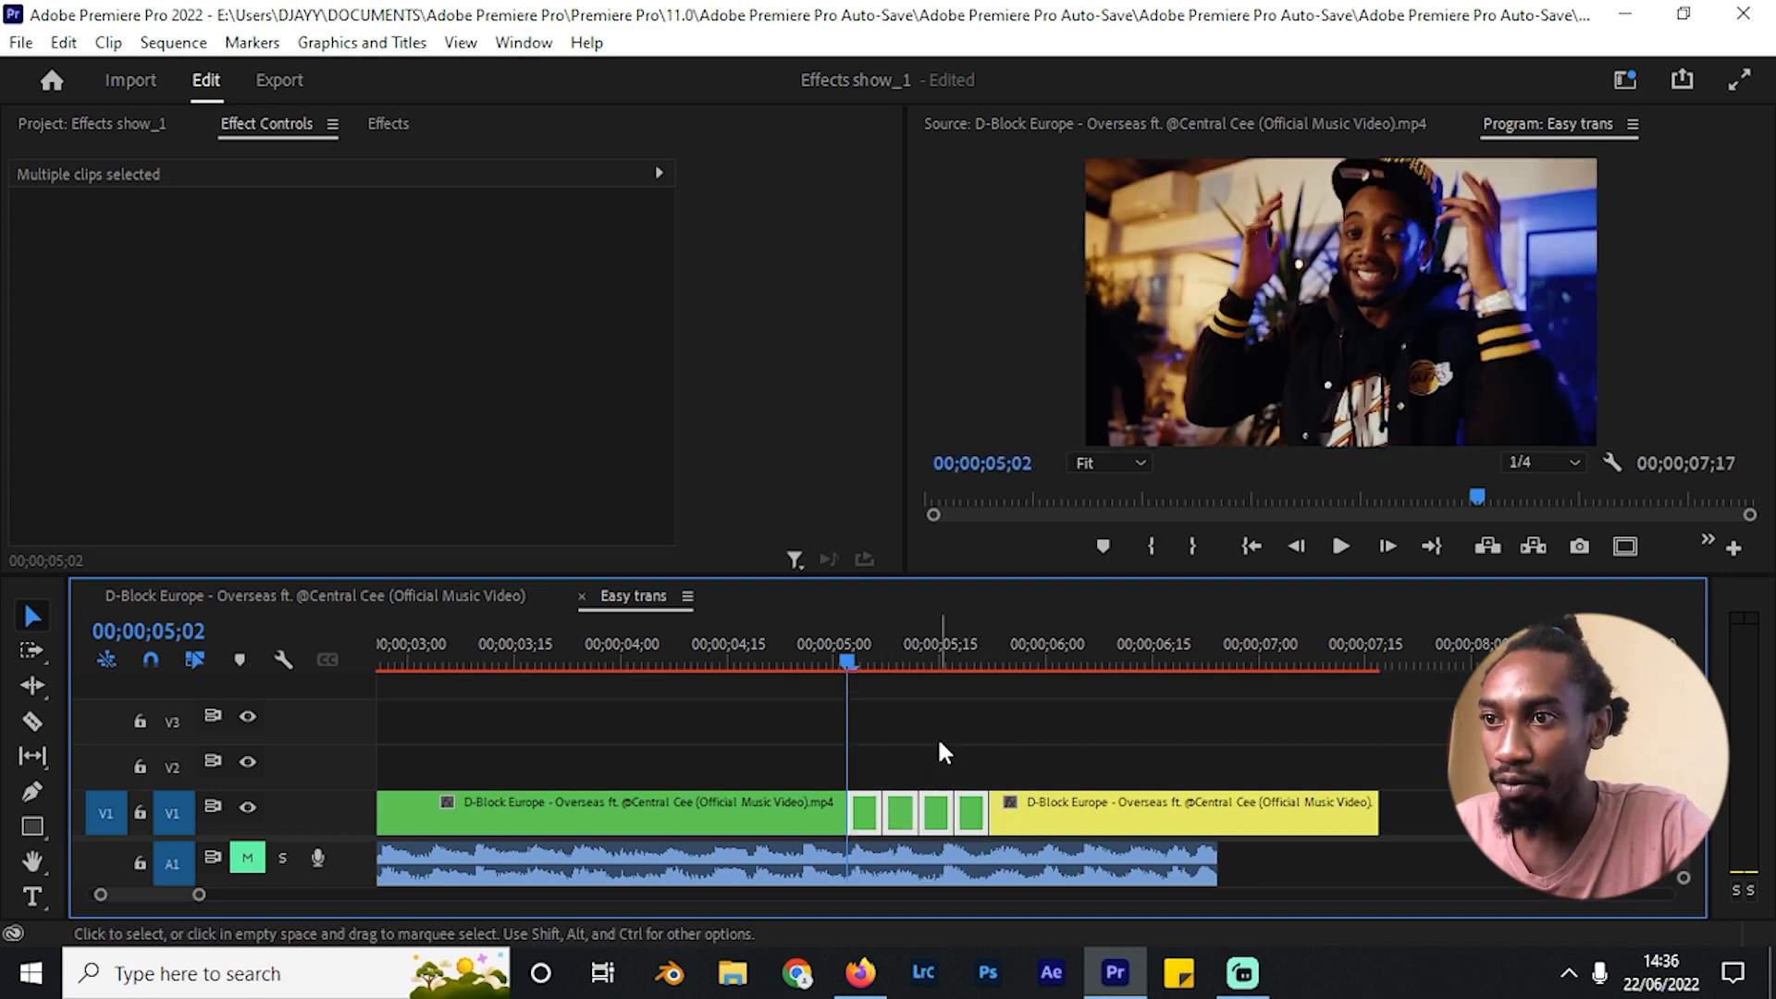
Step: Duplicate the two pink adjustment layers onto V2 above the first and third short green pieces
{"action": "scroll", "coordinate": [916, 736], "scroll_direction": "left", "scroll_amount": 5}
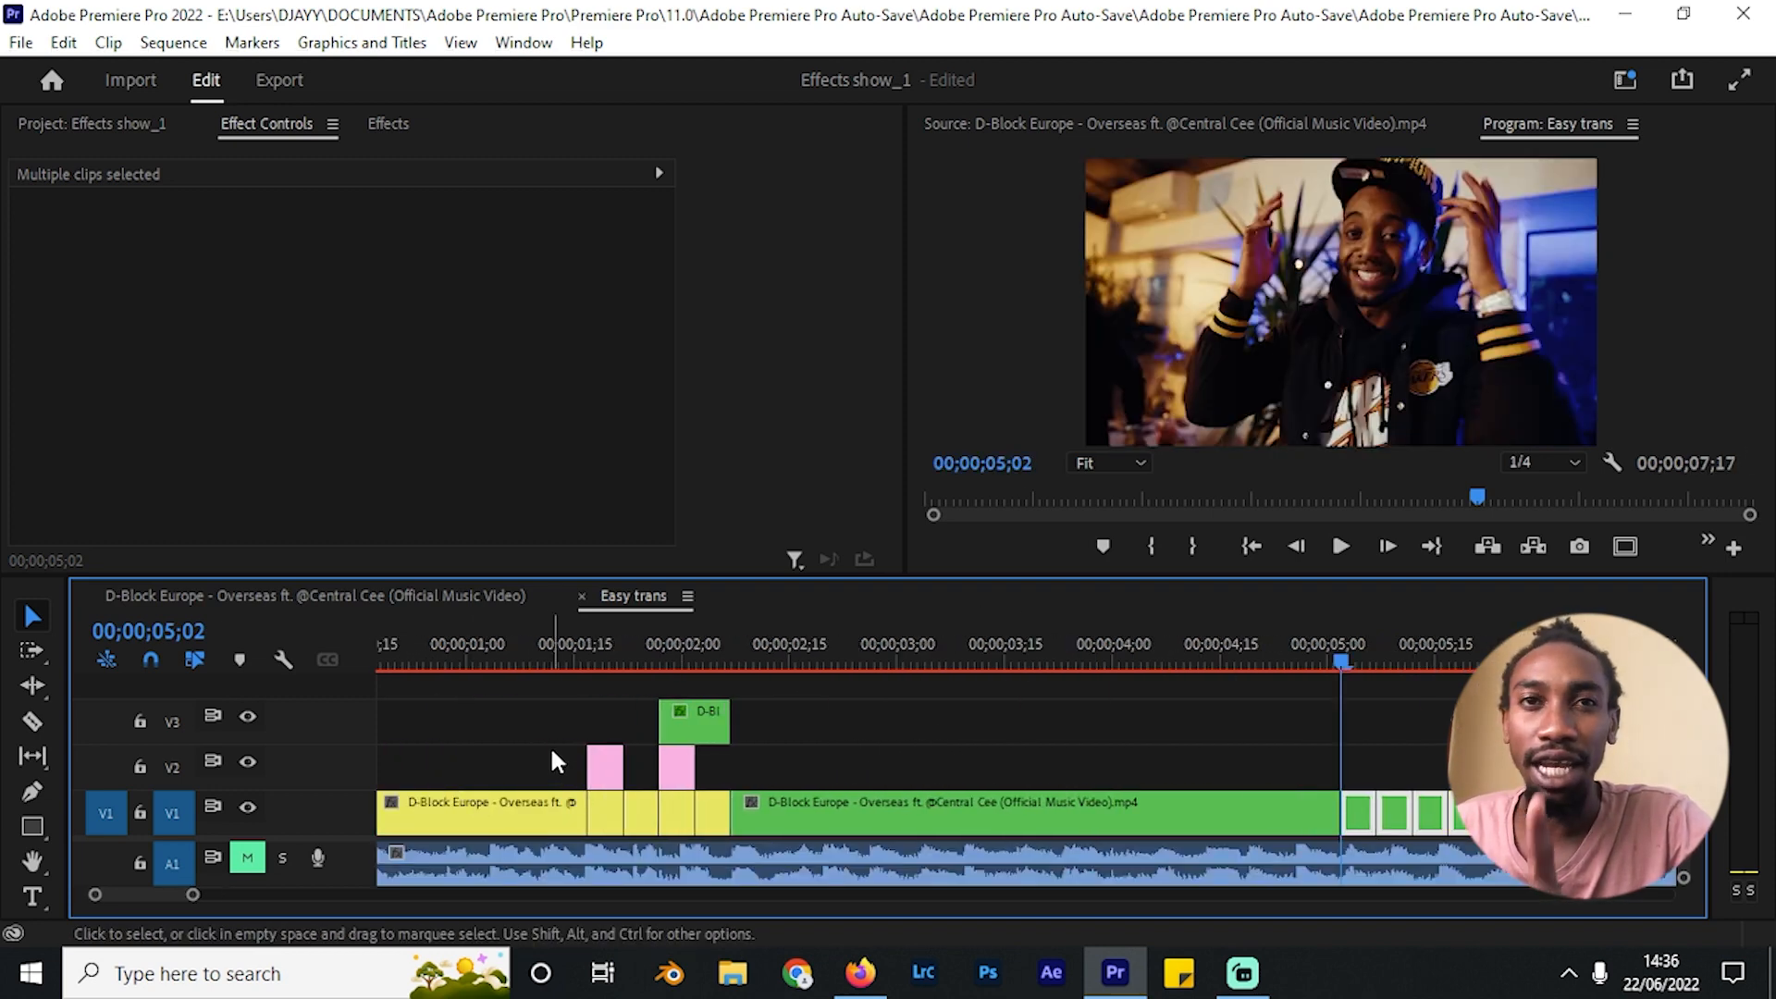
{"action": "left_click_drag", "start_coordinate": [735, 768], "coordinate": [1367, 740]}
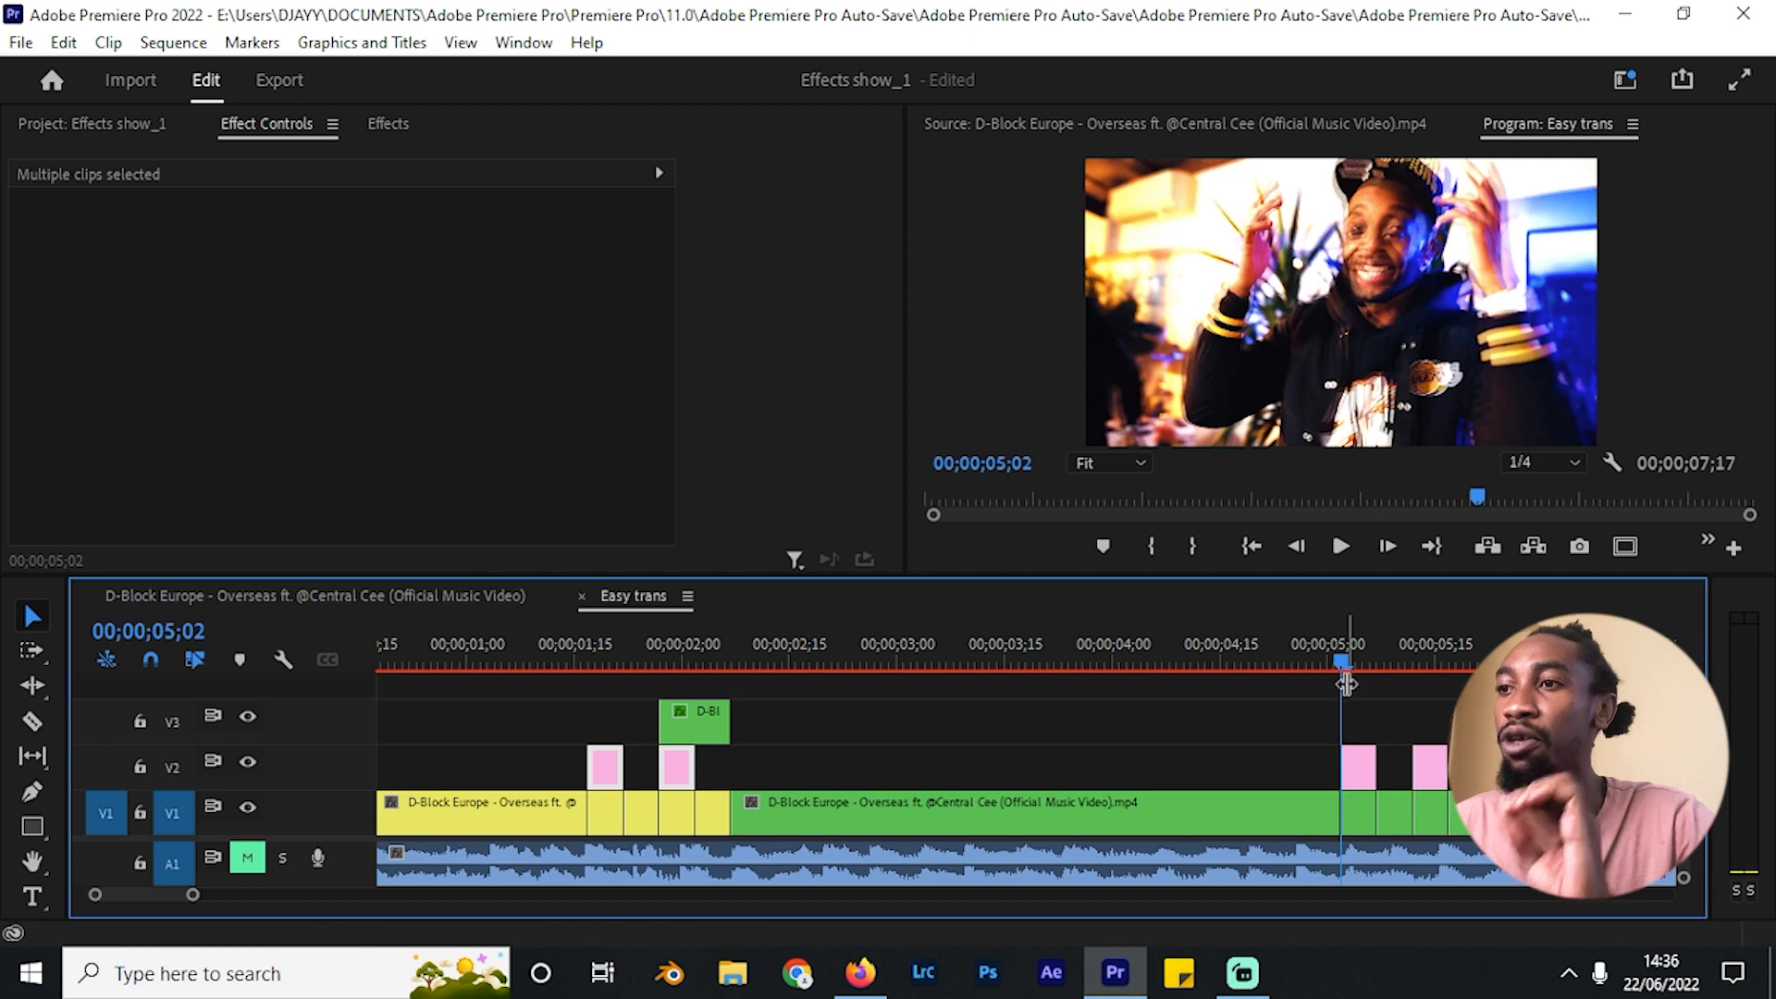
{"action": "scroll", "coordinate": [1331, 703], "scroll_direction": "down", "scroll_amount": 5}
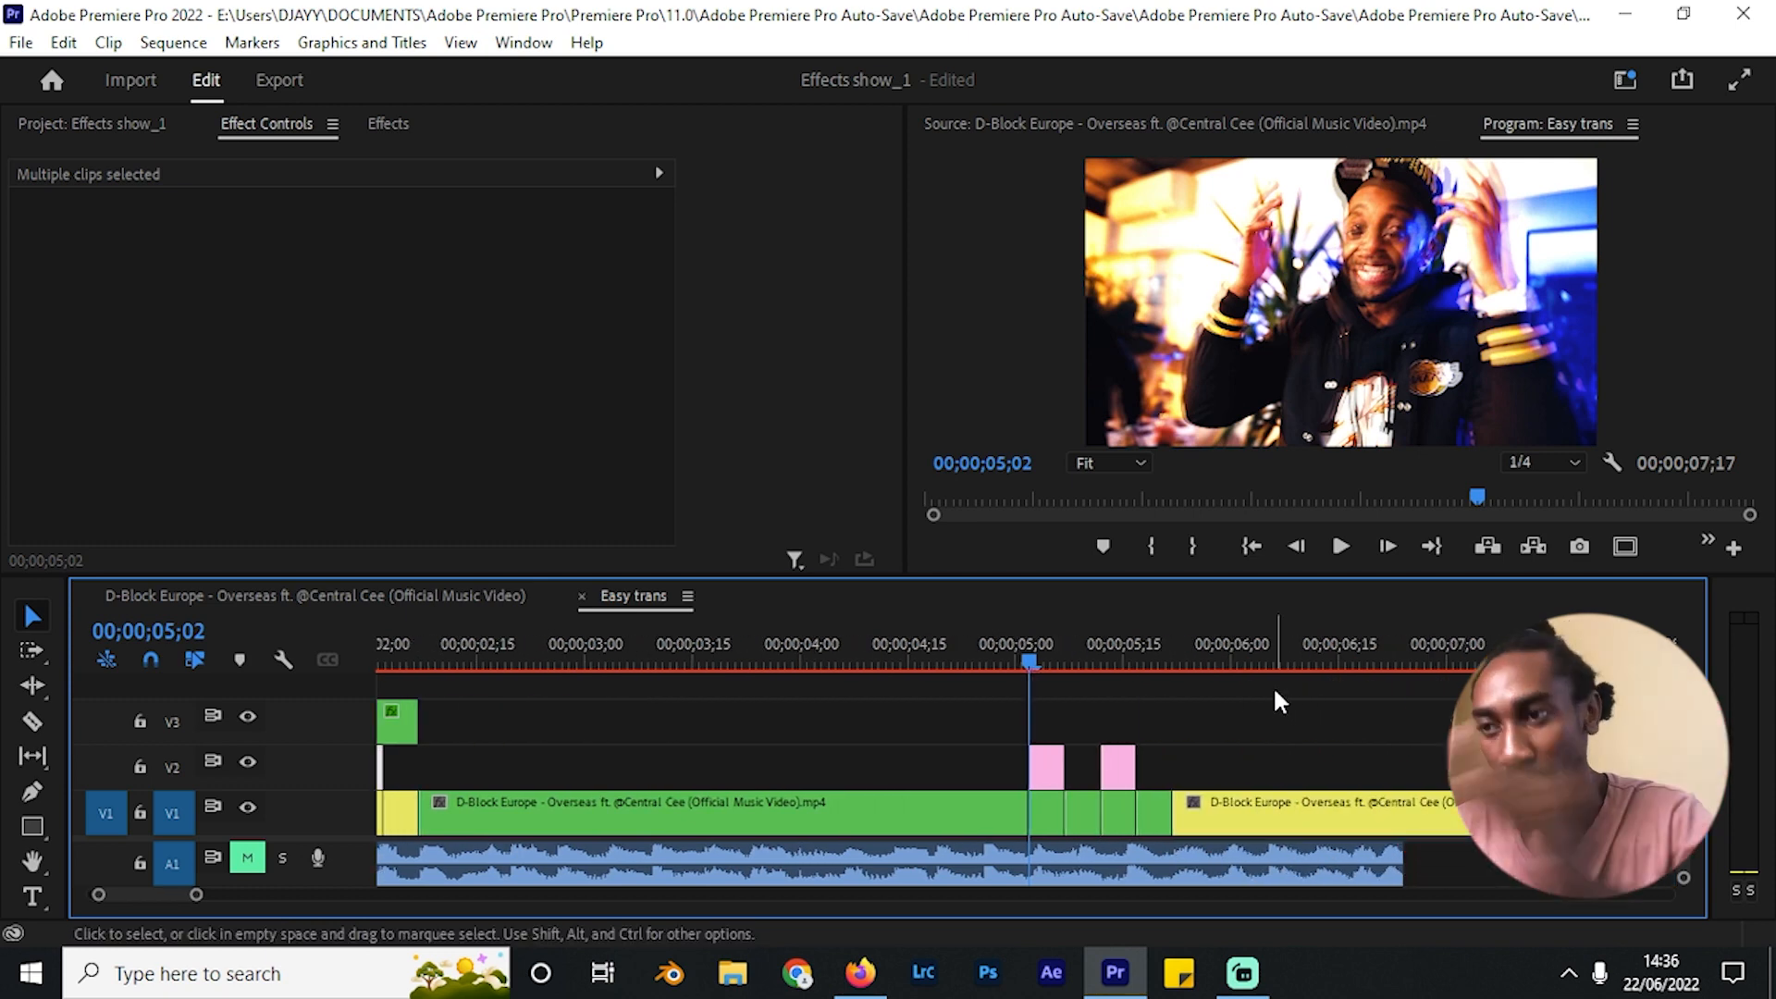
Step: Duplicate the last yellow clip onto V2, add a frame hold at 00;00;05;22 and trim it to about 10 frames
{"action": "scroll", "coordinate": [1212, 726], "scroll_direction": "down", "scroll_amount": 3}
{"action": "scroll", "coordinate": [1008, 734], "scroll_direction": "up", "scroll_amount": 2}
{"action": "left_click_drag", "start_coordinate": [753, 659], "coordinate": [985, 668]}
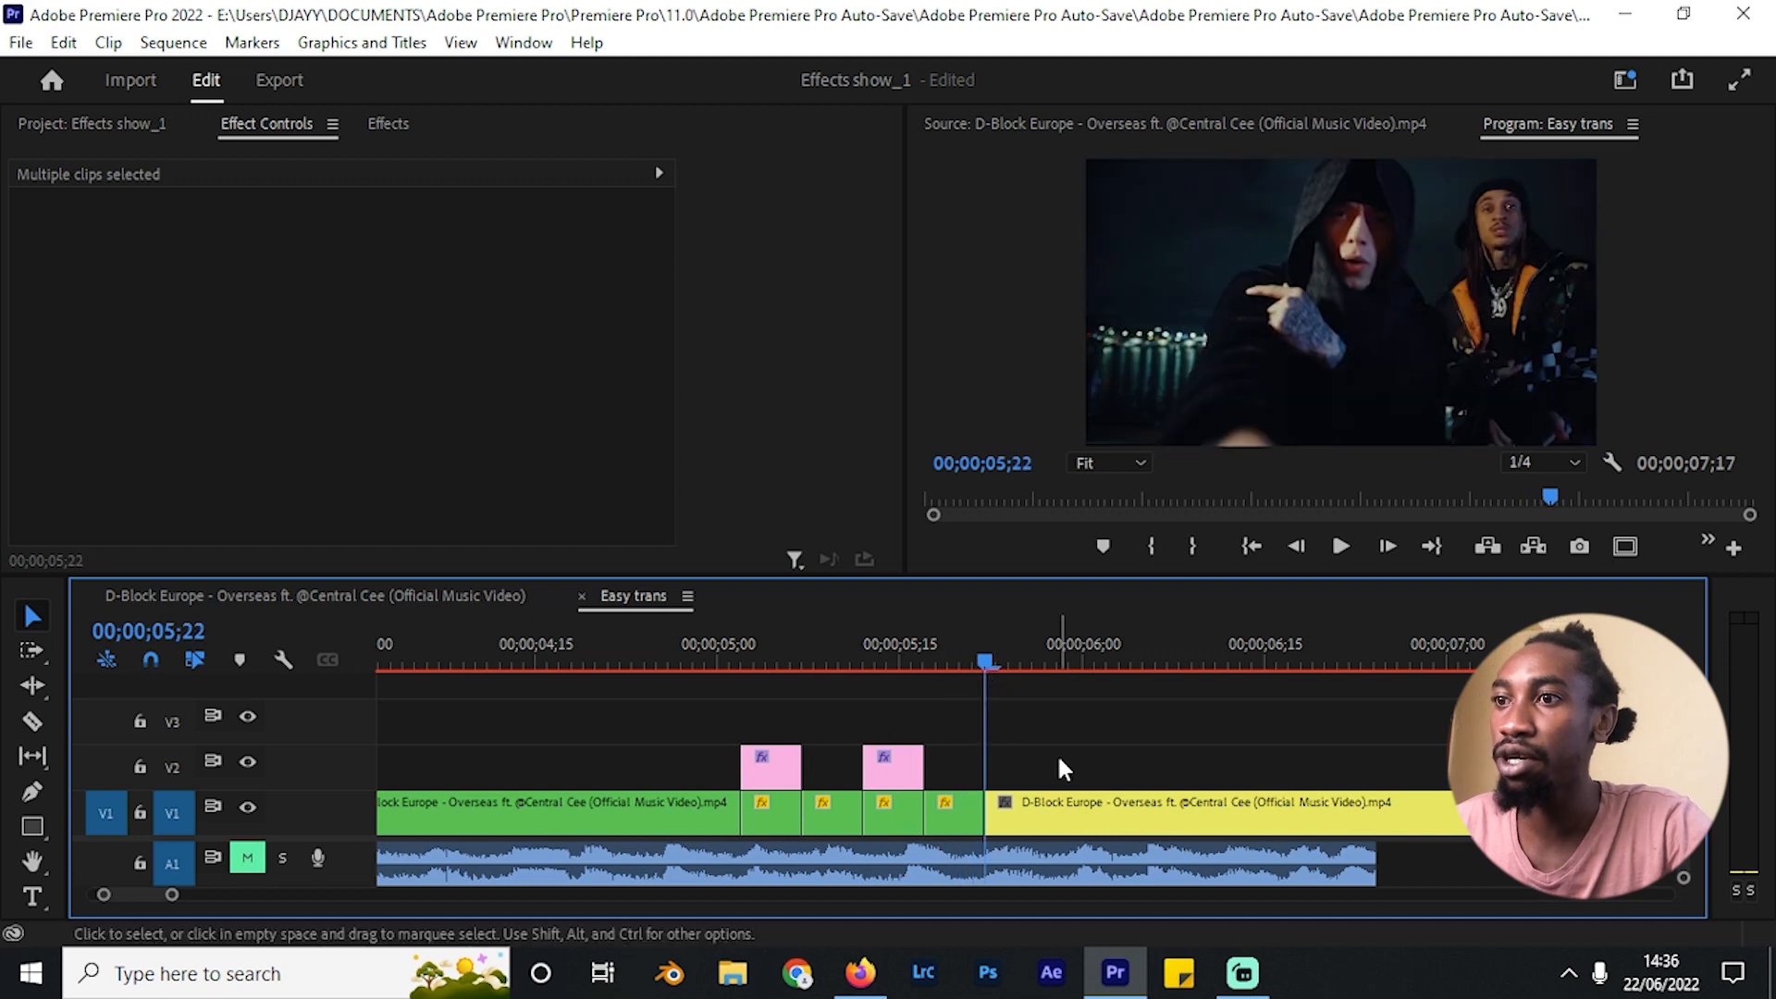
{"action": "left_click_drag", "start_coordinate": [1051, 811], "coordinate": [1039, 781]}
{"action": "right_click", "coordinate": [1039, 782]}
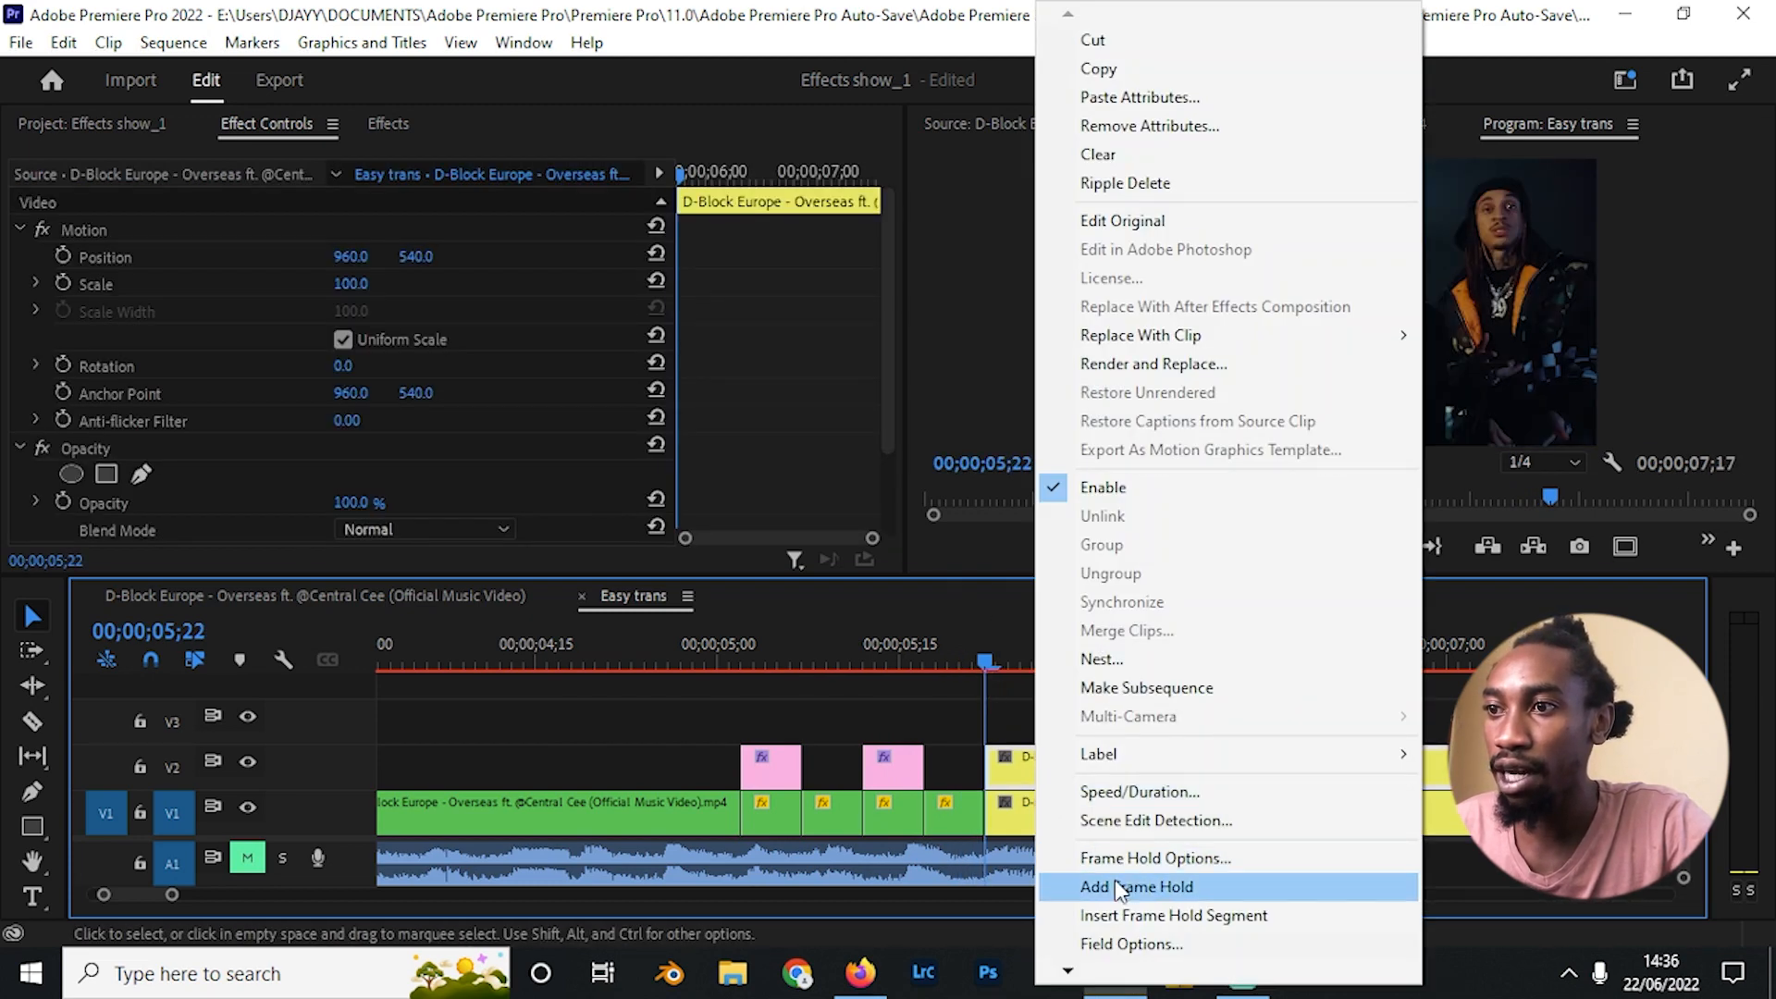
{"action": "left_click", "coordinate": [1118, 880]}
{"action": "left_click", "coordinate": [1044, 724]}
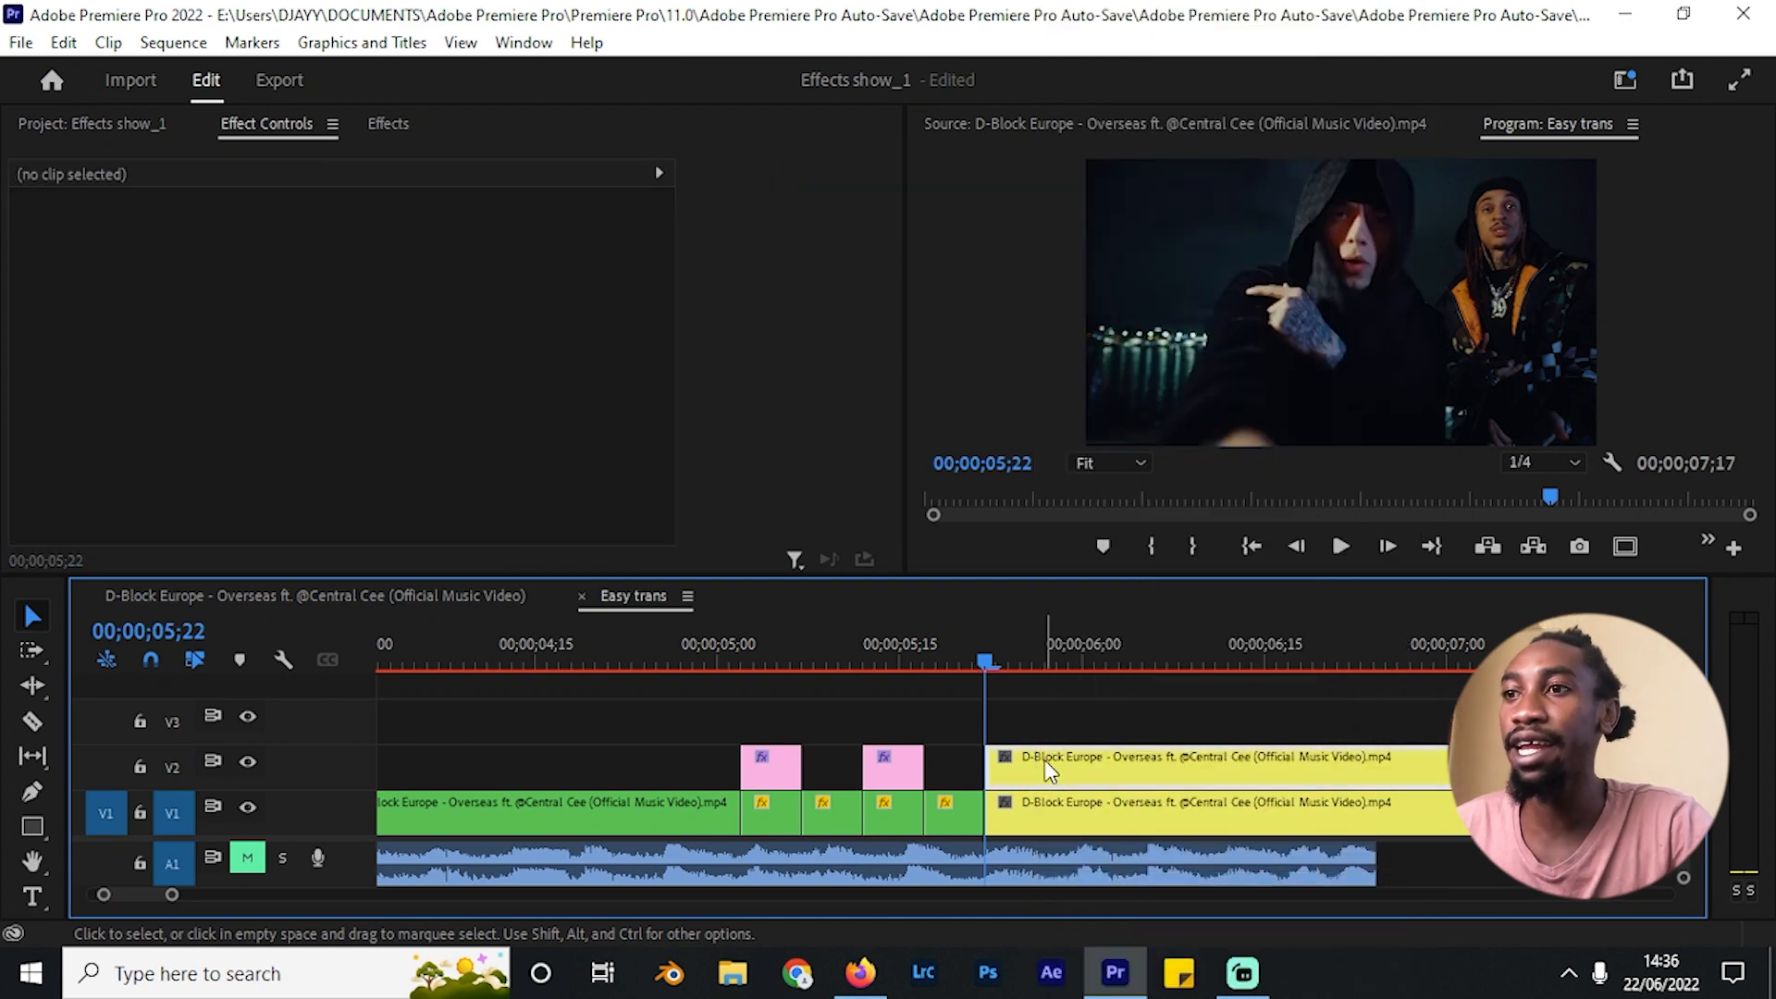
{"action": "left_click", "coordinate": [1052, 753]}
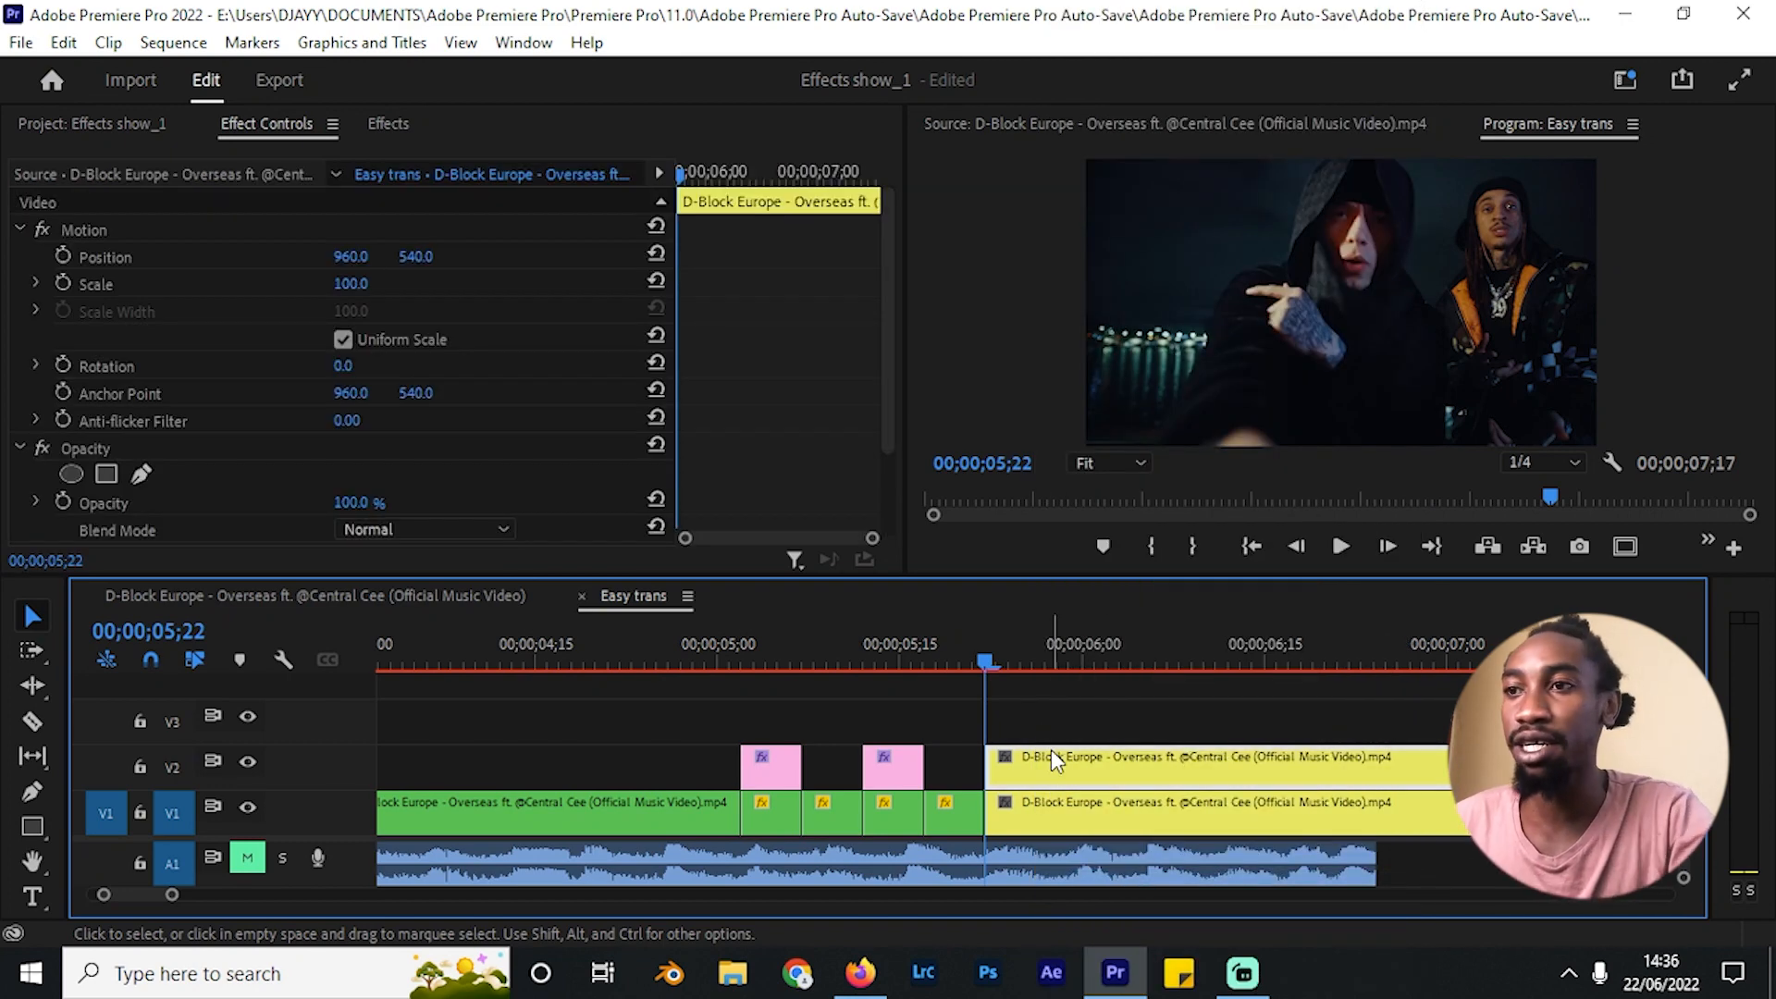
{"action": "left_click_drag", "start_coordinate": [1651, 763], "coordinate": [1104, 757]}
Step: Mask the front hooded man in the yellow freeze frame with the Pen tool and move it to V3 over the last two green pieces
{"action": "scroll", "coordinate": [257, 449], "scroll_direction": "down", "scroll_amount": 3}
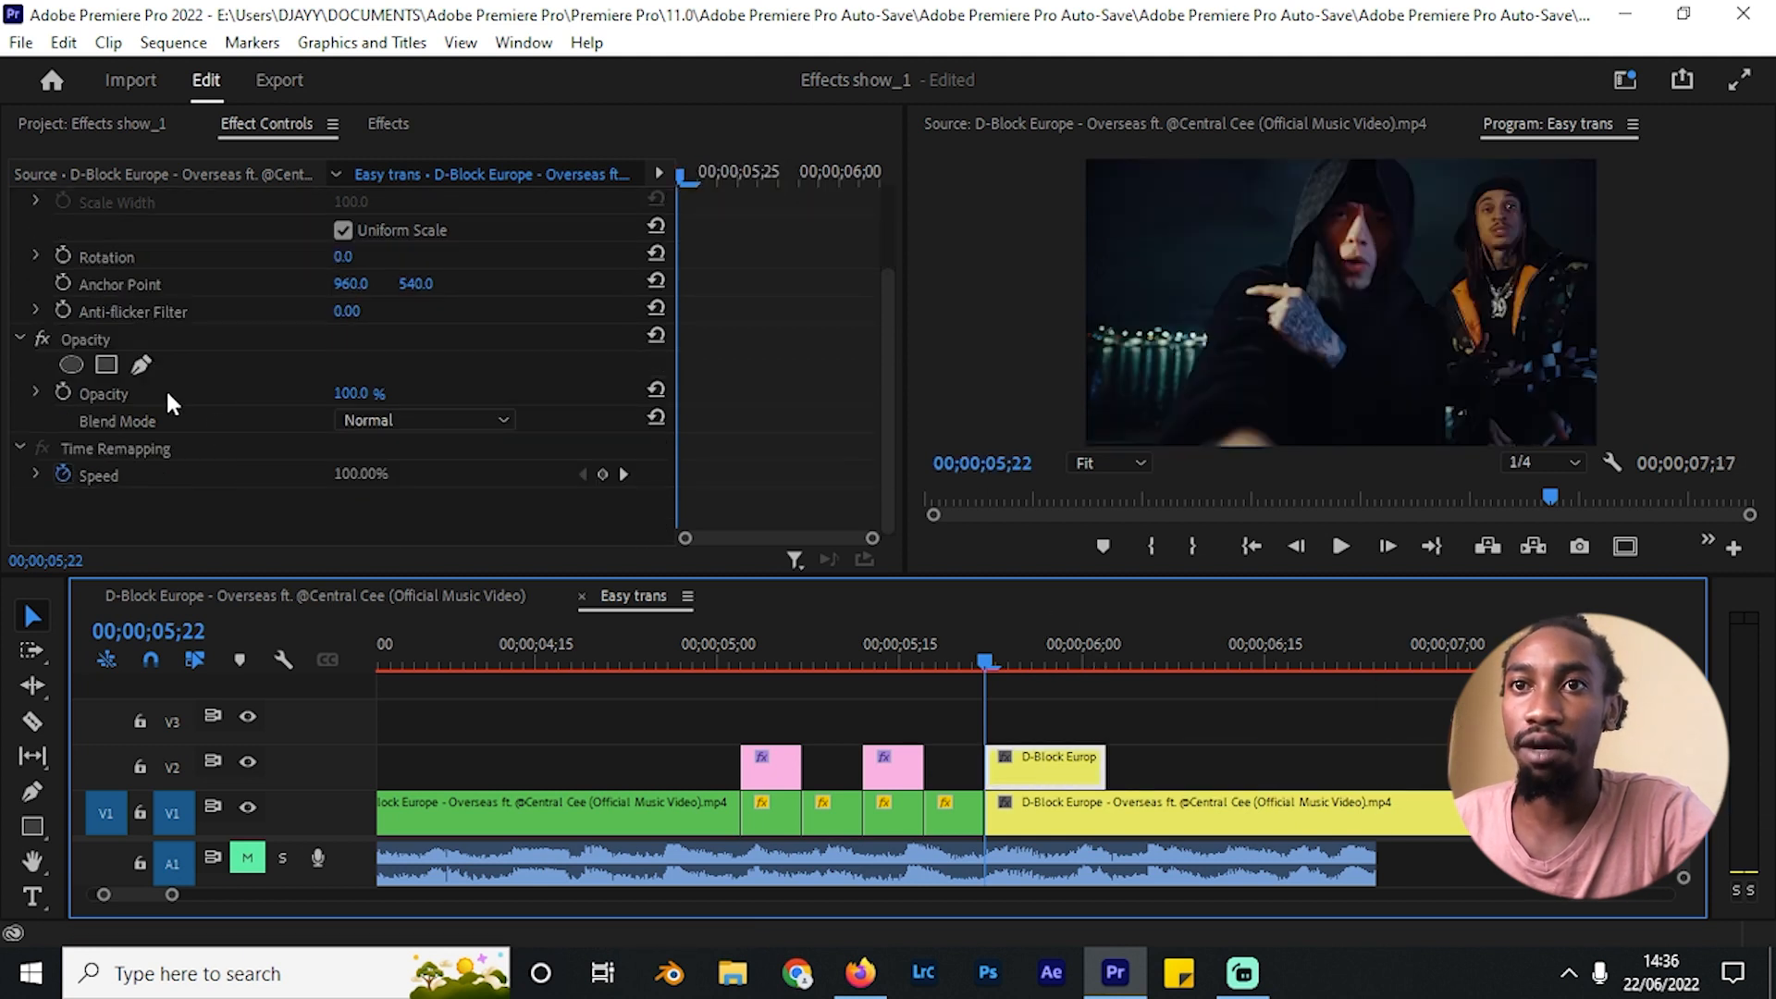
{"action": "left_click", "coordinate": [141, 364]}
{"action": "left_click", "coordinate": [1569, 114]}
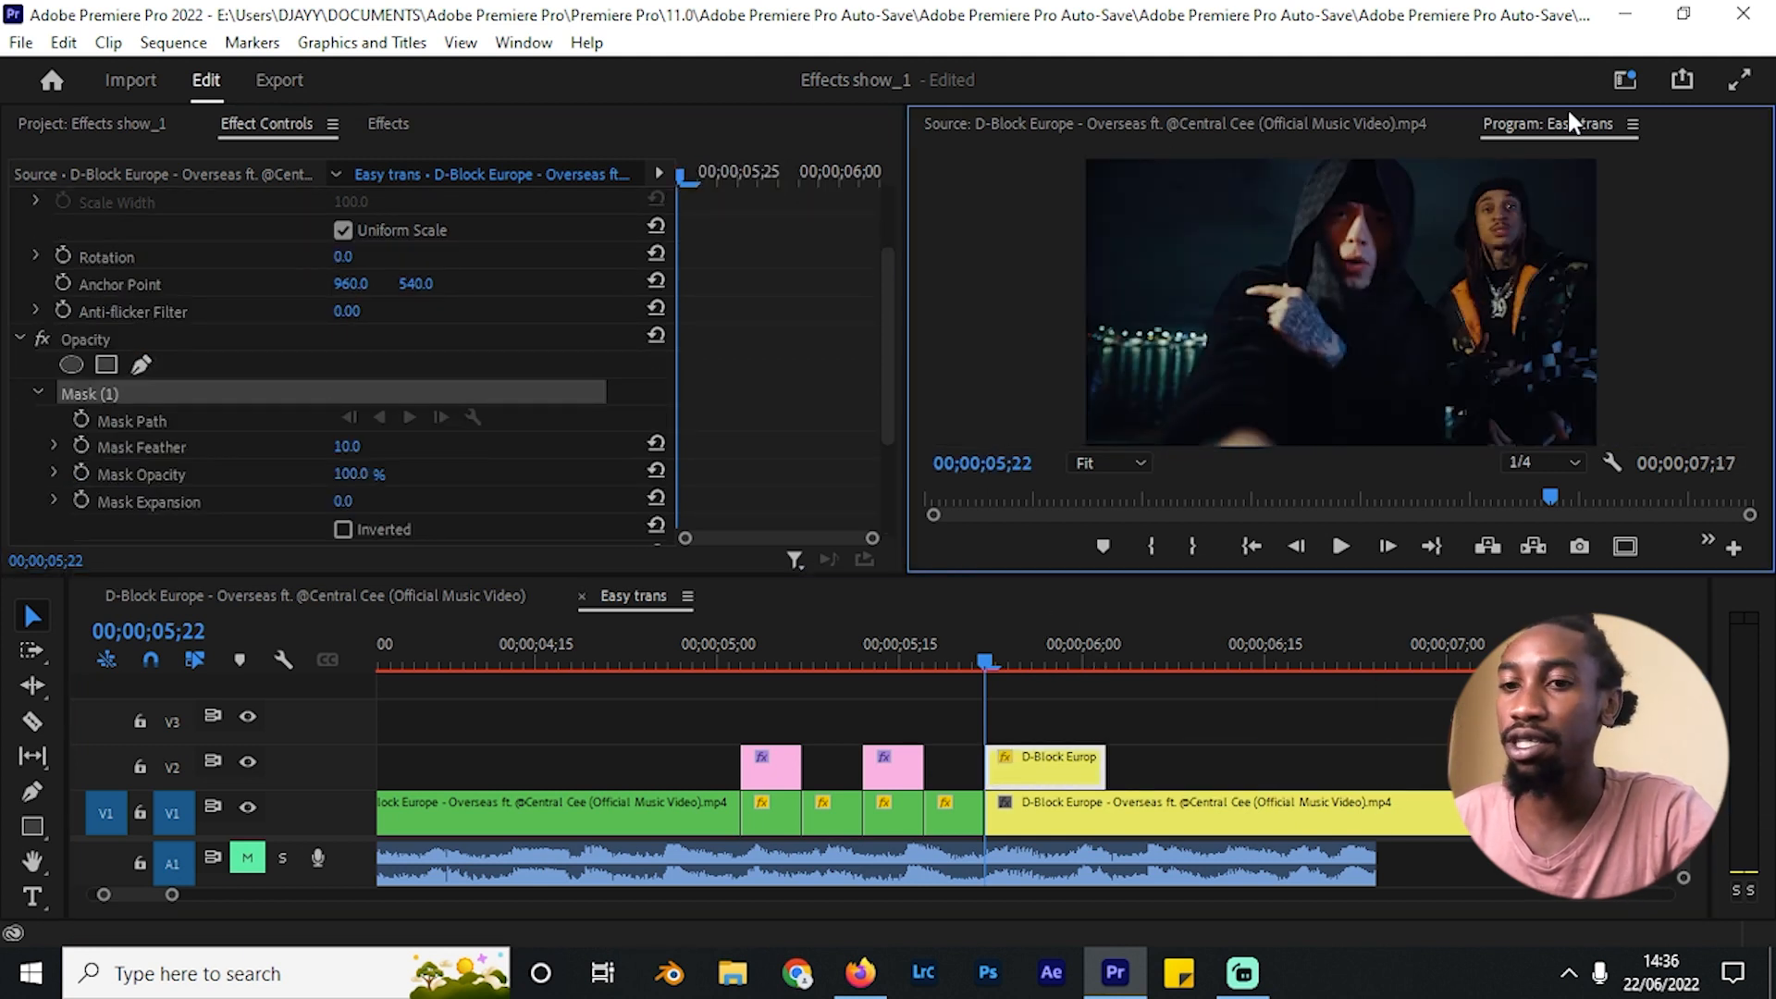
{"action": "double_click", "coordinate": [1563, 115]}
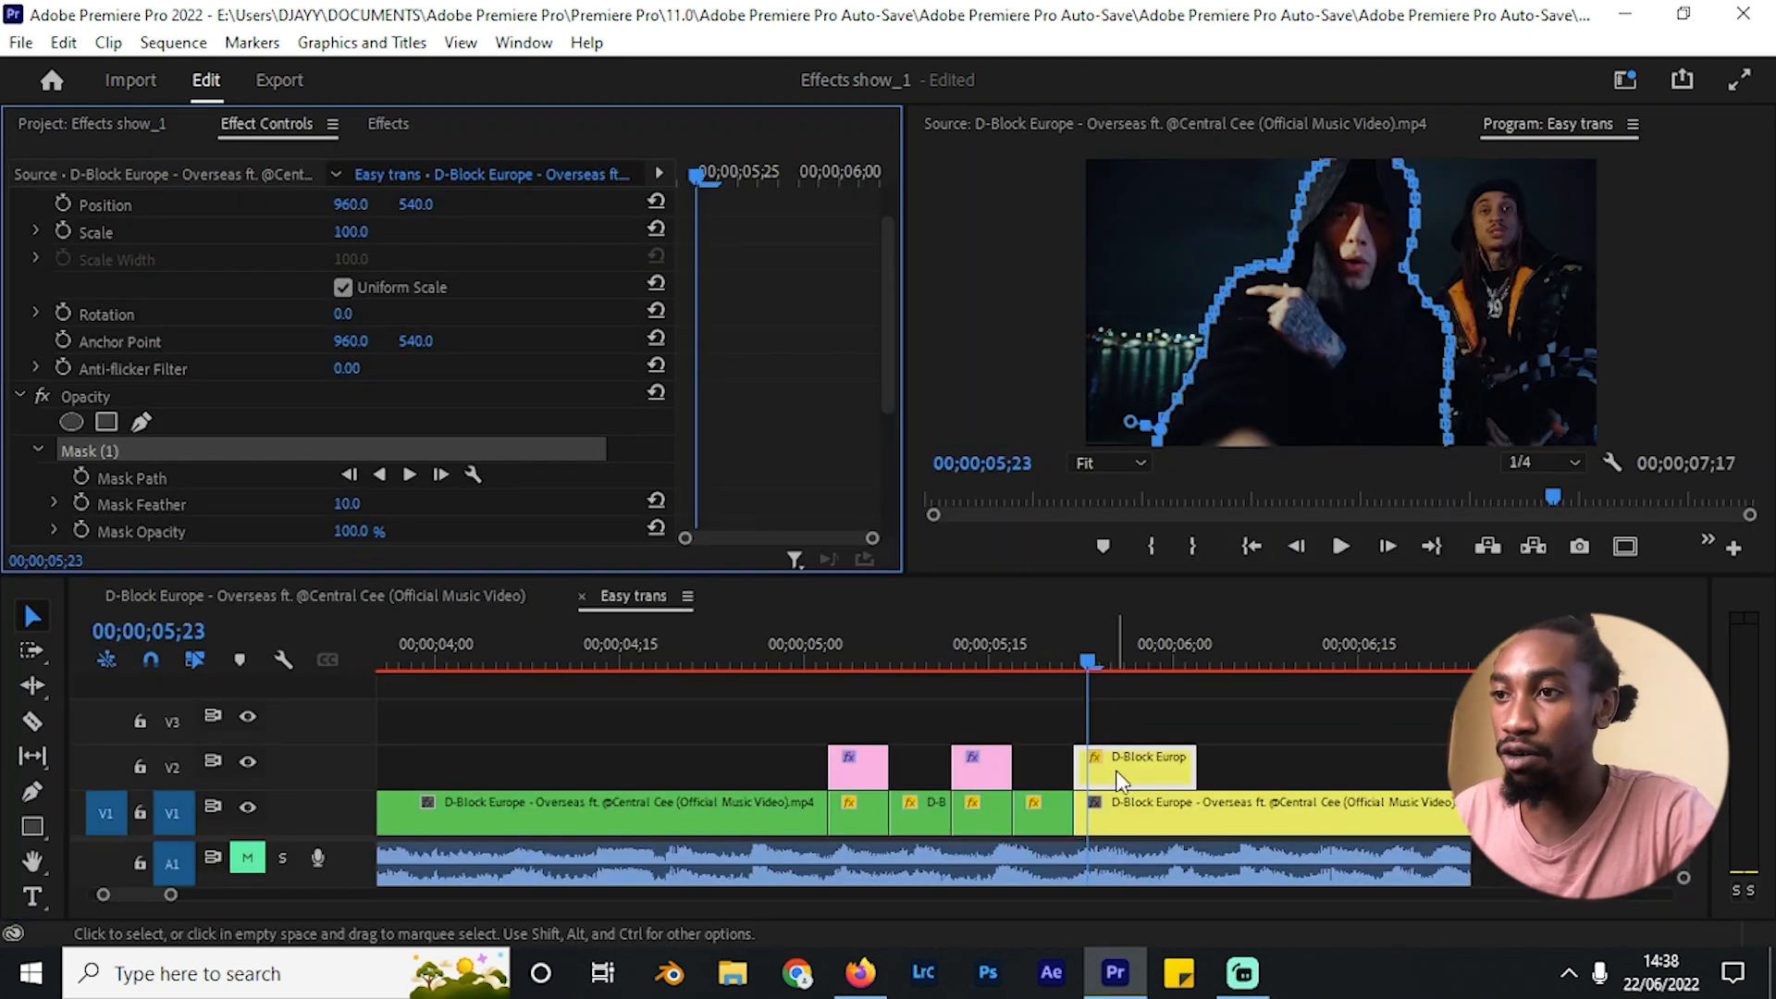
{"action": "left_click_drag", "start_coordinate": [1119, 781], "coordinate": [984, 734]}
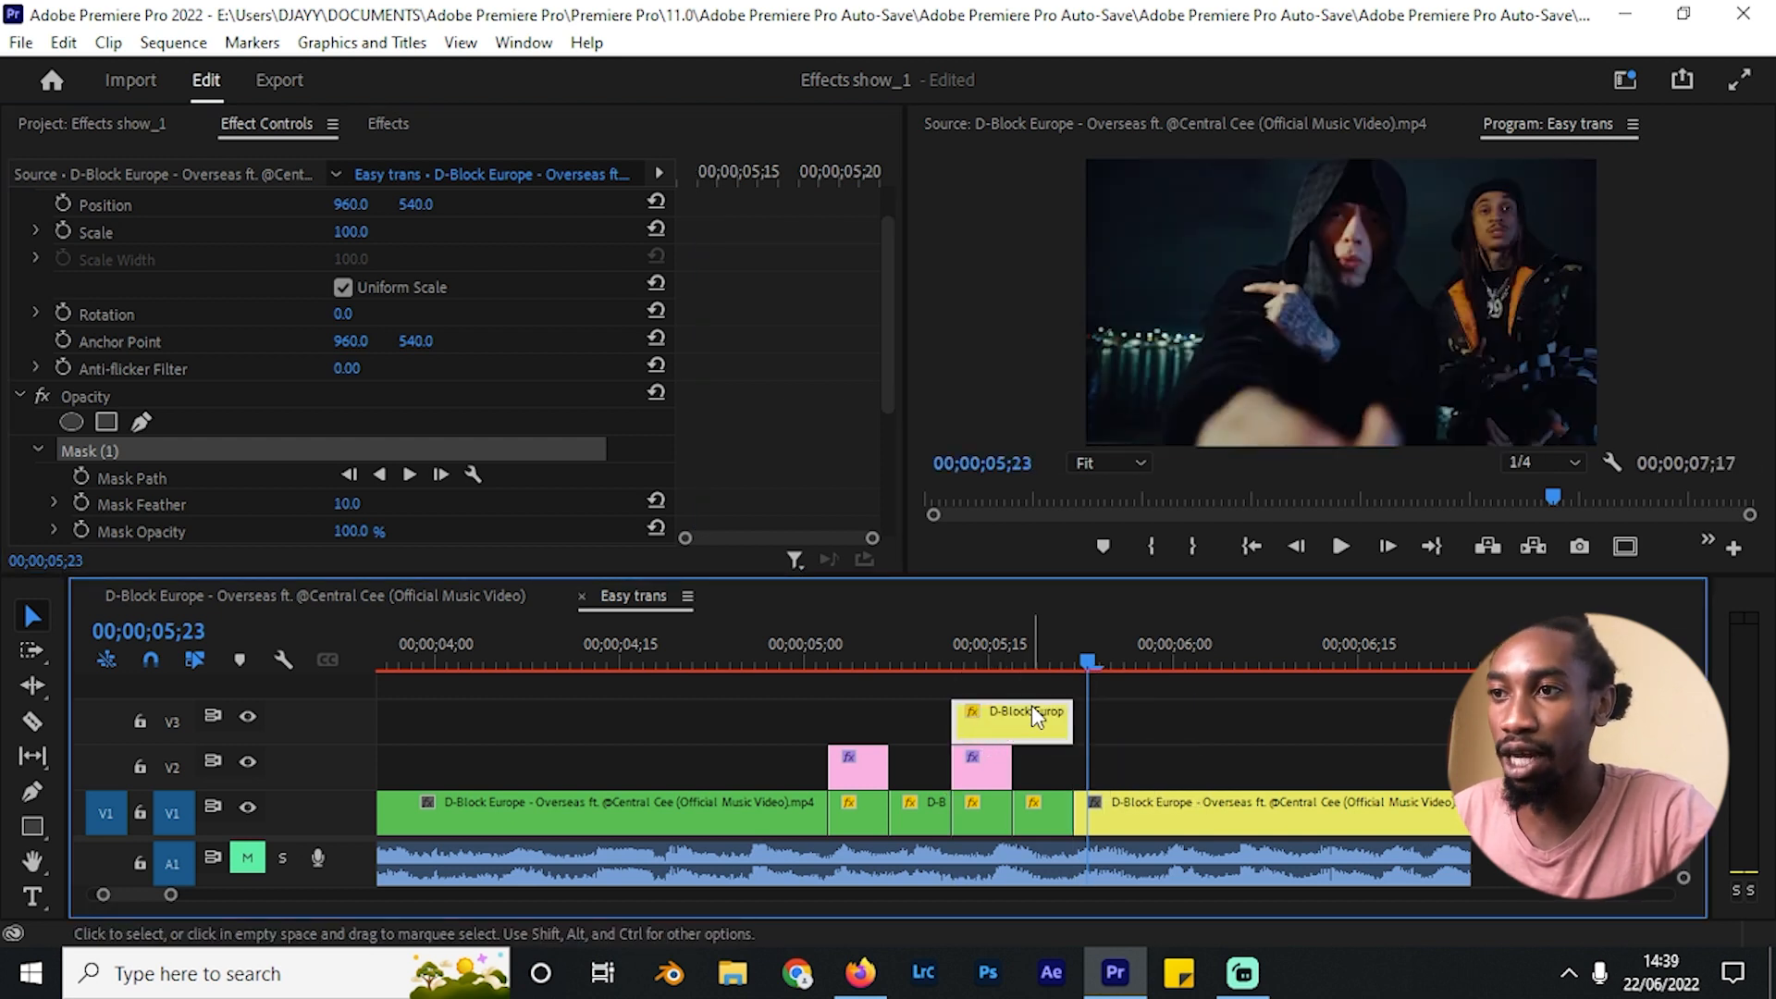
Step: Copy the first transition's masked green freeze frame on V3
{"action": "scroll", "coordinate": [1017, 726], "scroll_direction": "down", "scroll_amount": 1}
{"action": "scroll", "coordinate": [841, 703], "scroll_direction": "up", "scroll_amount": 10}
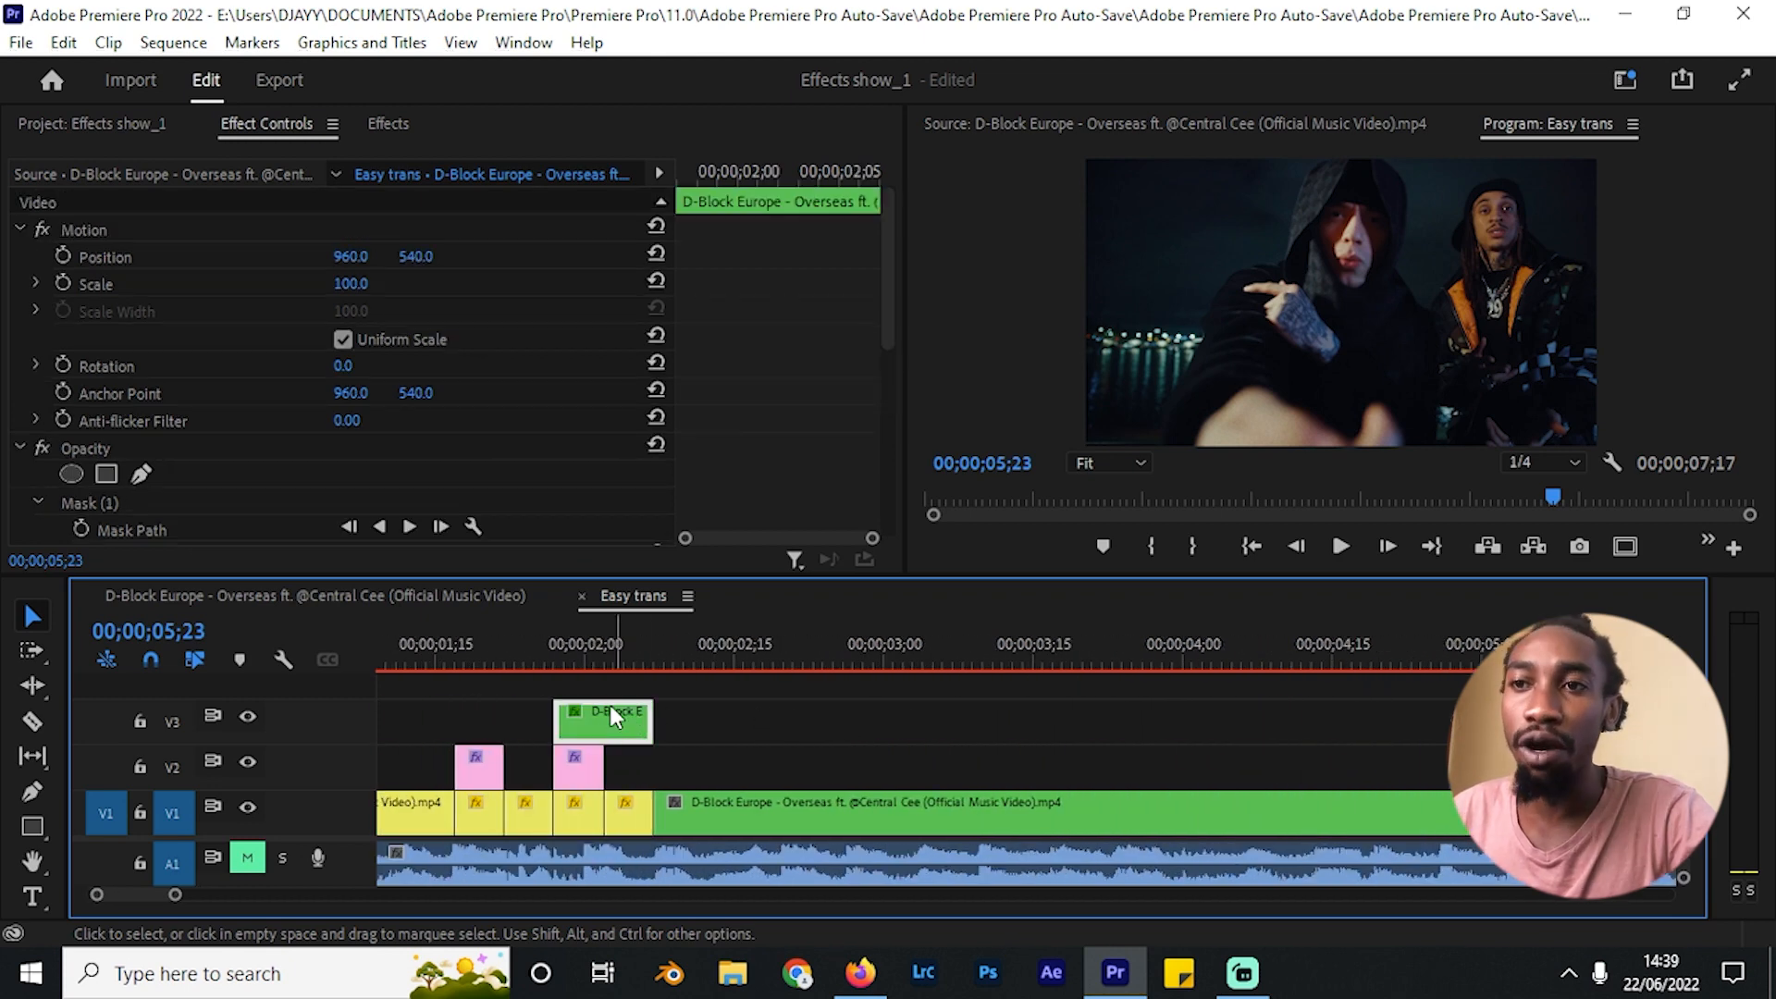
{"action": "left_click", "coordinate": [856, 719]}
{"action": "left_click", "coordinate": [618, 728]}
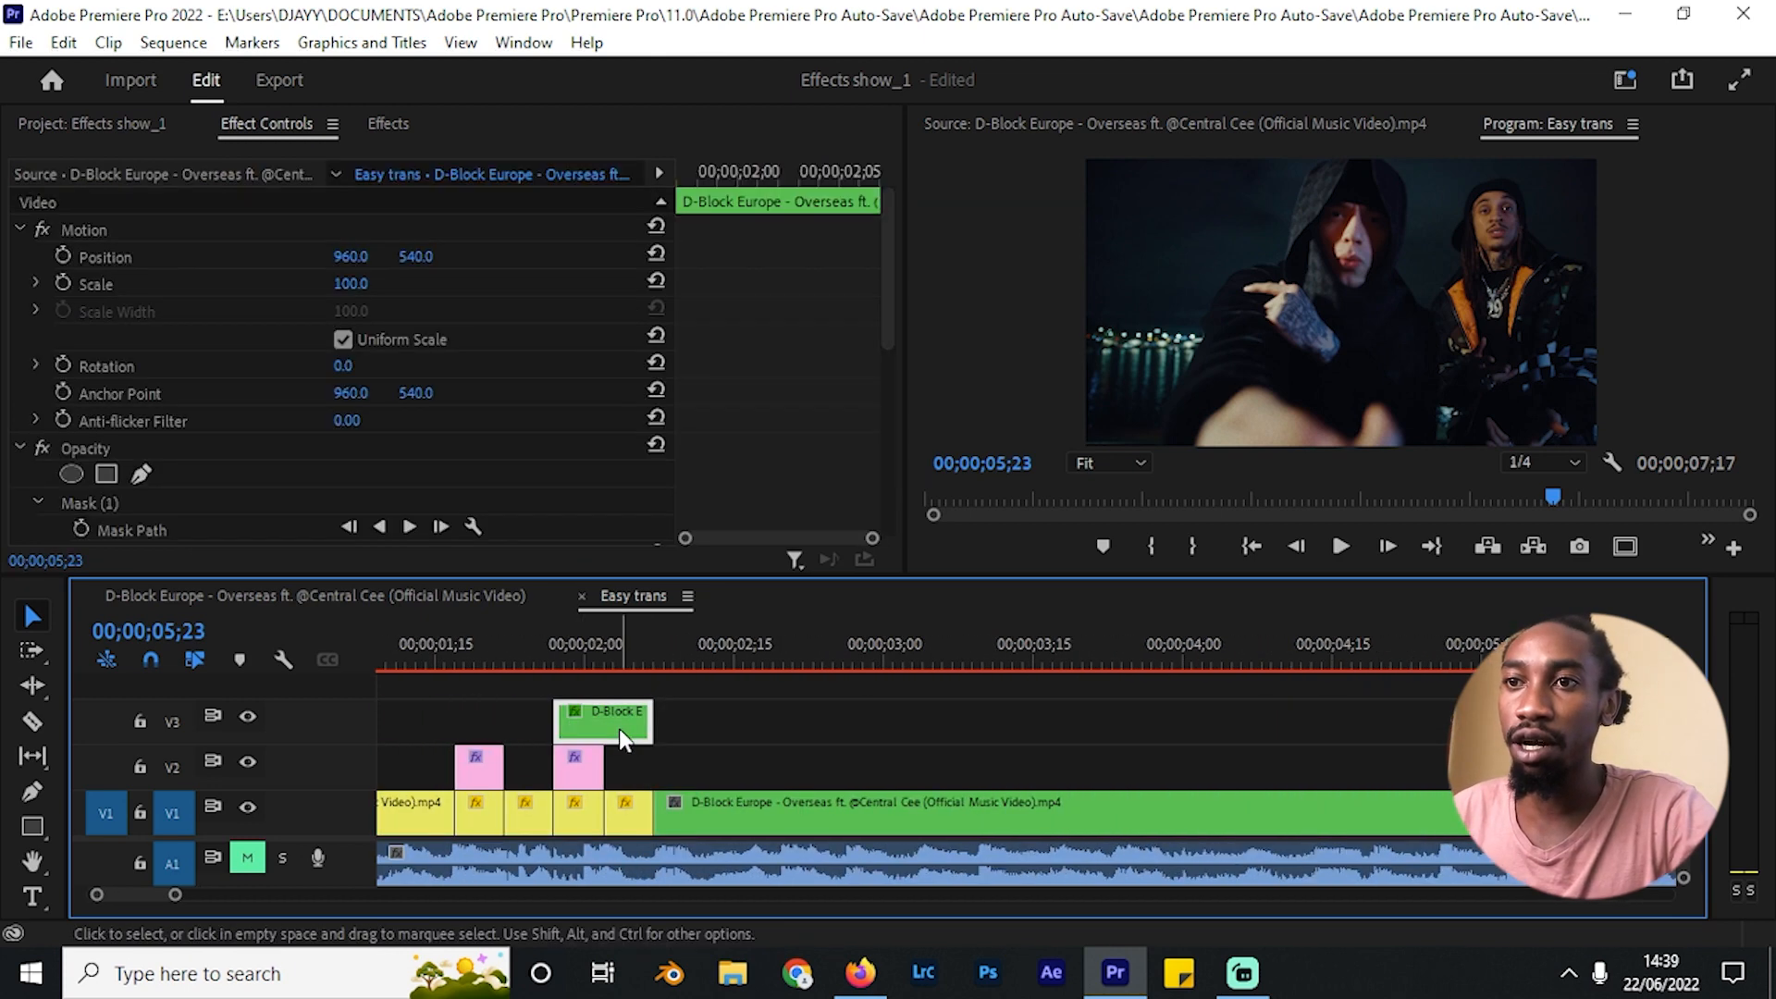
{"action": "right_click", "coordinate": [619, 729]}
{"action": "left_click", "coordinate": [744, 68]}
Step: Paste only the Opacity and Gaussian Blur attributes onto the yellow freeze frame, leaving out Motion, Time Remapping and Scale Attribute Times
{"action": "scroll", "coordinate": [1119, 740], "scroll_direction": "down", "scroll_amount": 4}
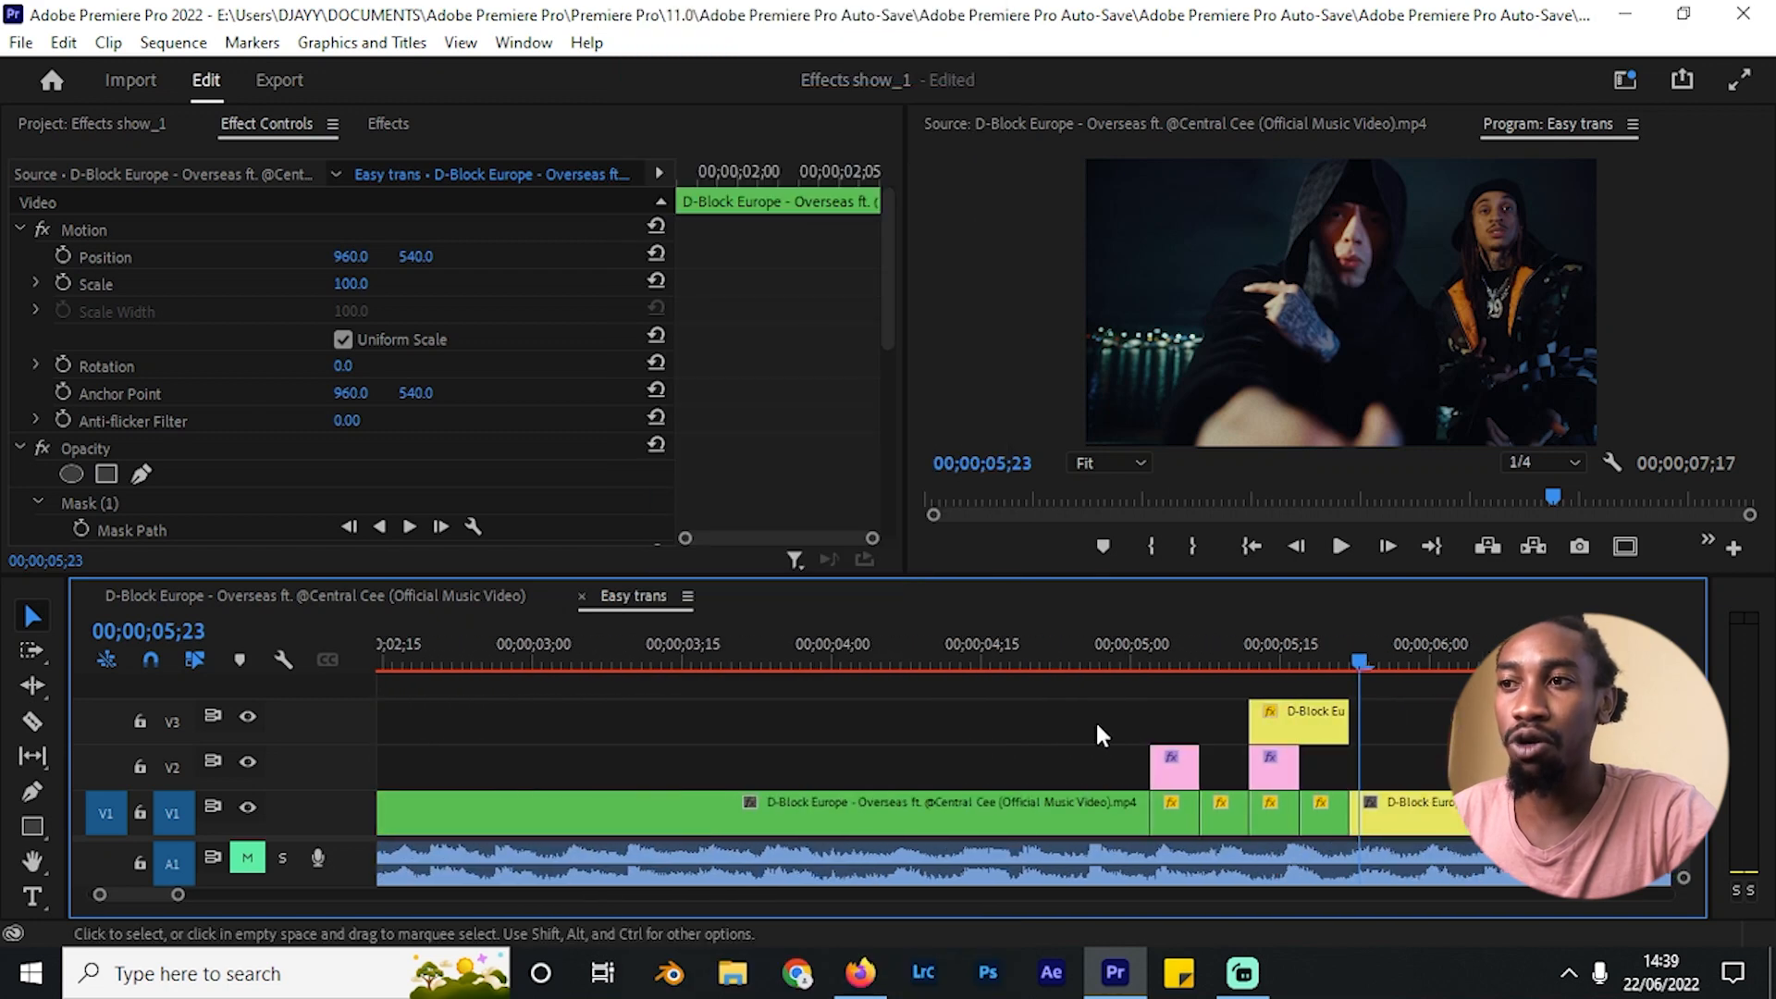
{"action": "scroll", "coordinate": [1138, 735], "scroll_direction": "down", "scroll_amount": 2}
{"action": "scroll", "coordinate": [1084, 745], "scroll_direction": "up", "scroll_amount": 2}
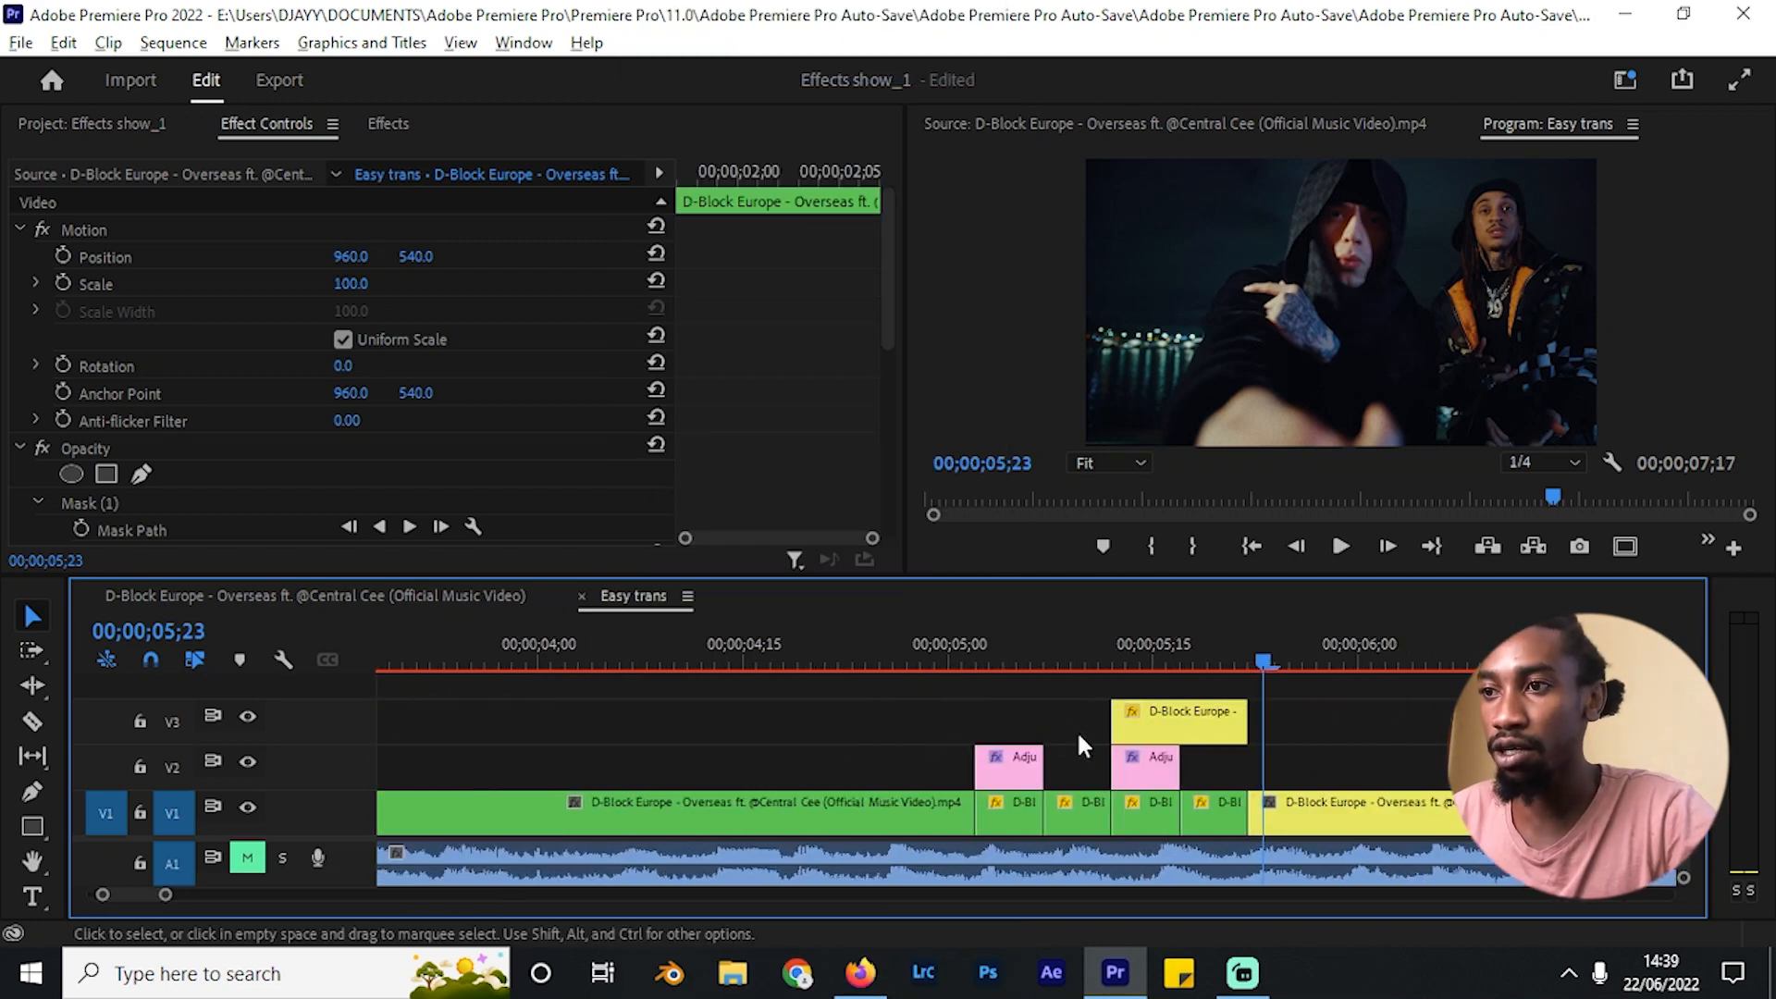
{"action": "left_click", "coordinate": [1181, 729]}
{"action": "right_click", "coordinate": [1175, 723]}
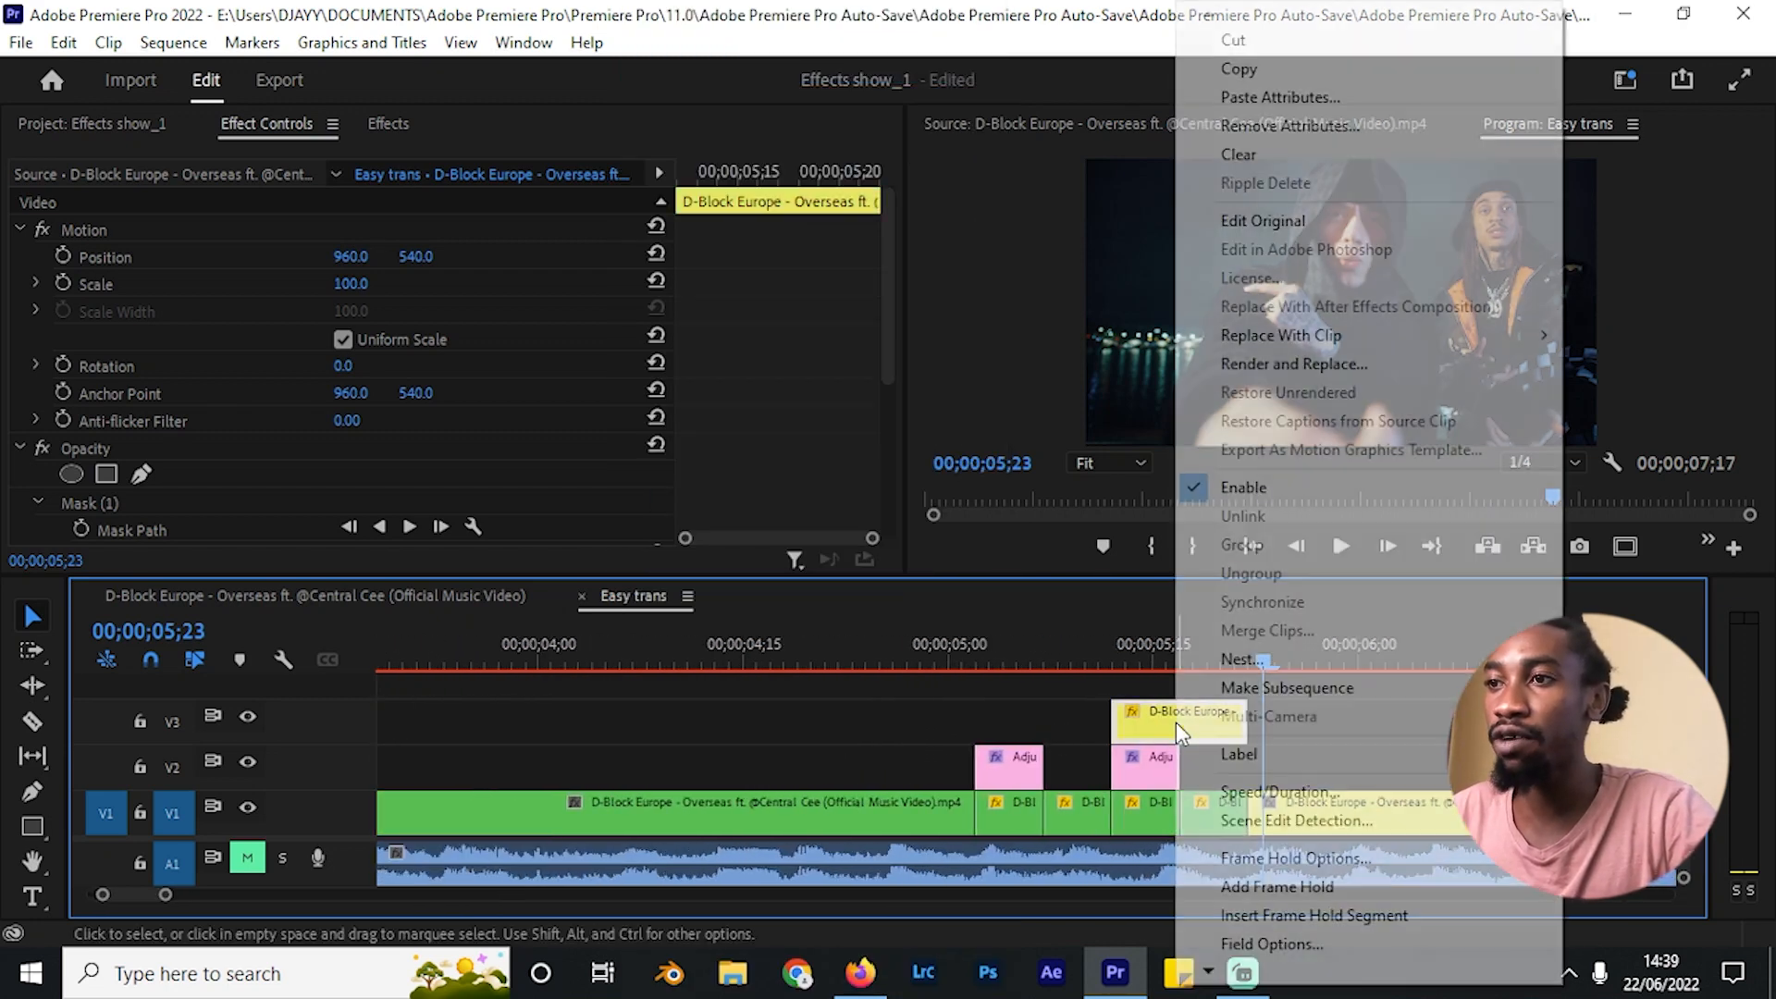
{"action": "left_click", "coordinate": [1335, 100]}
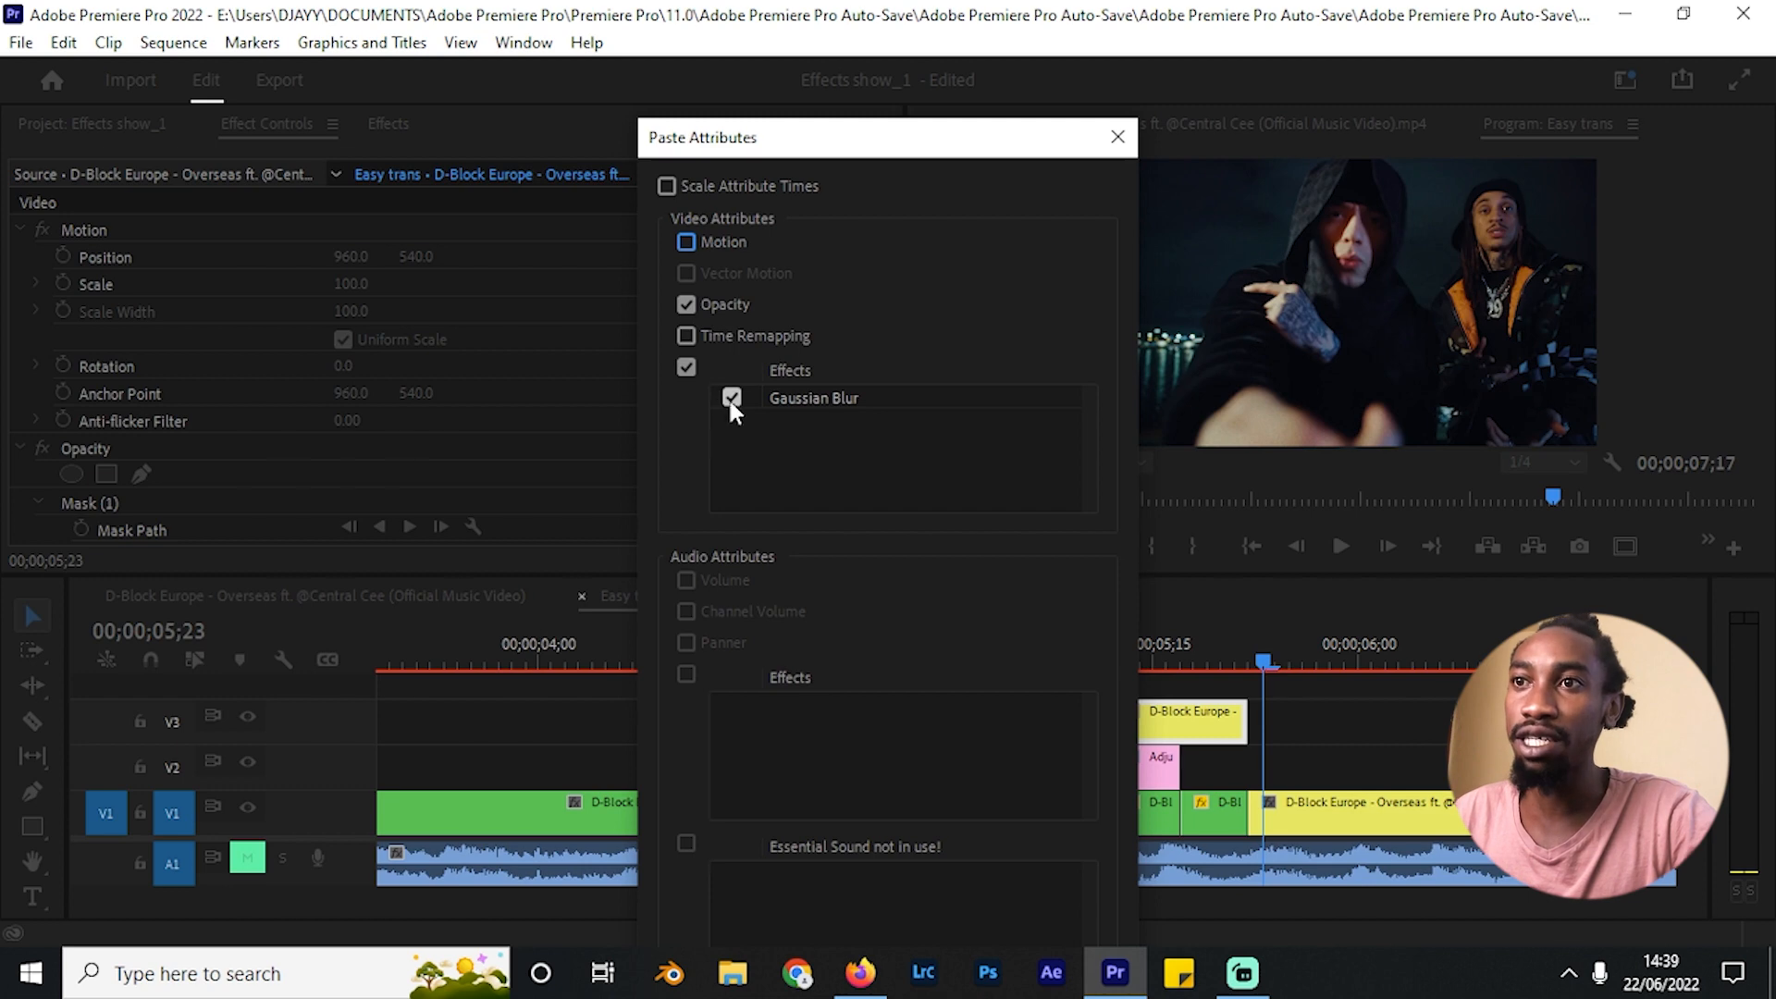
{"action": "key", "text": "Return"}
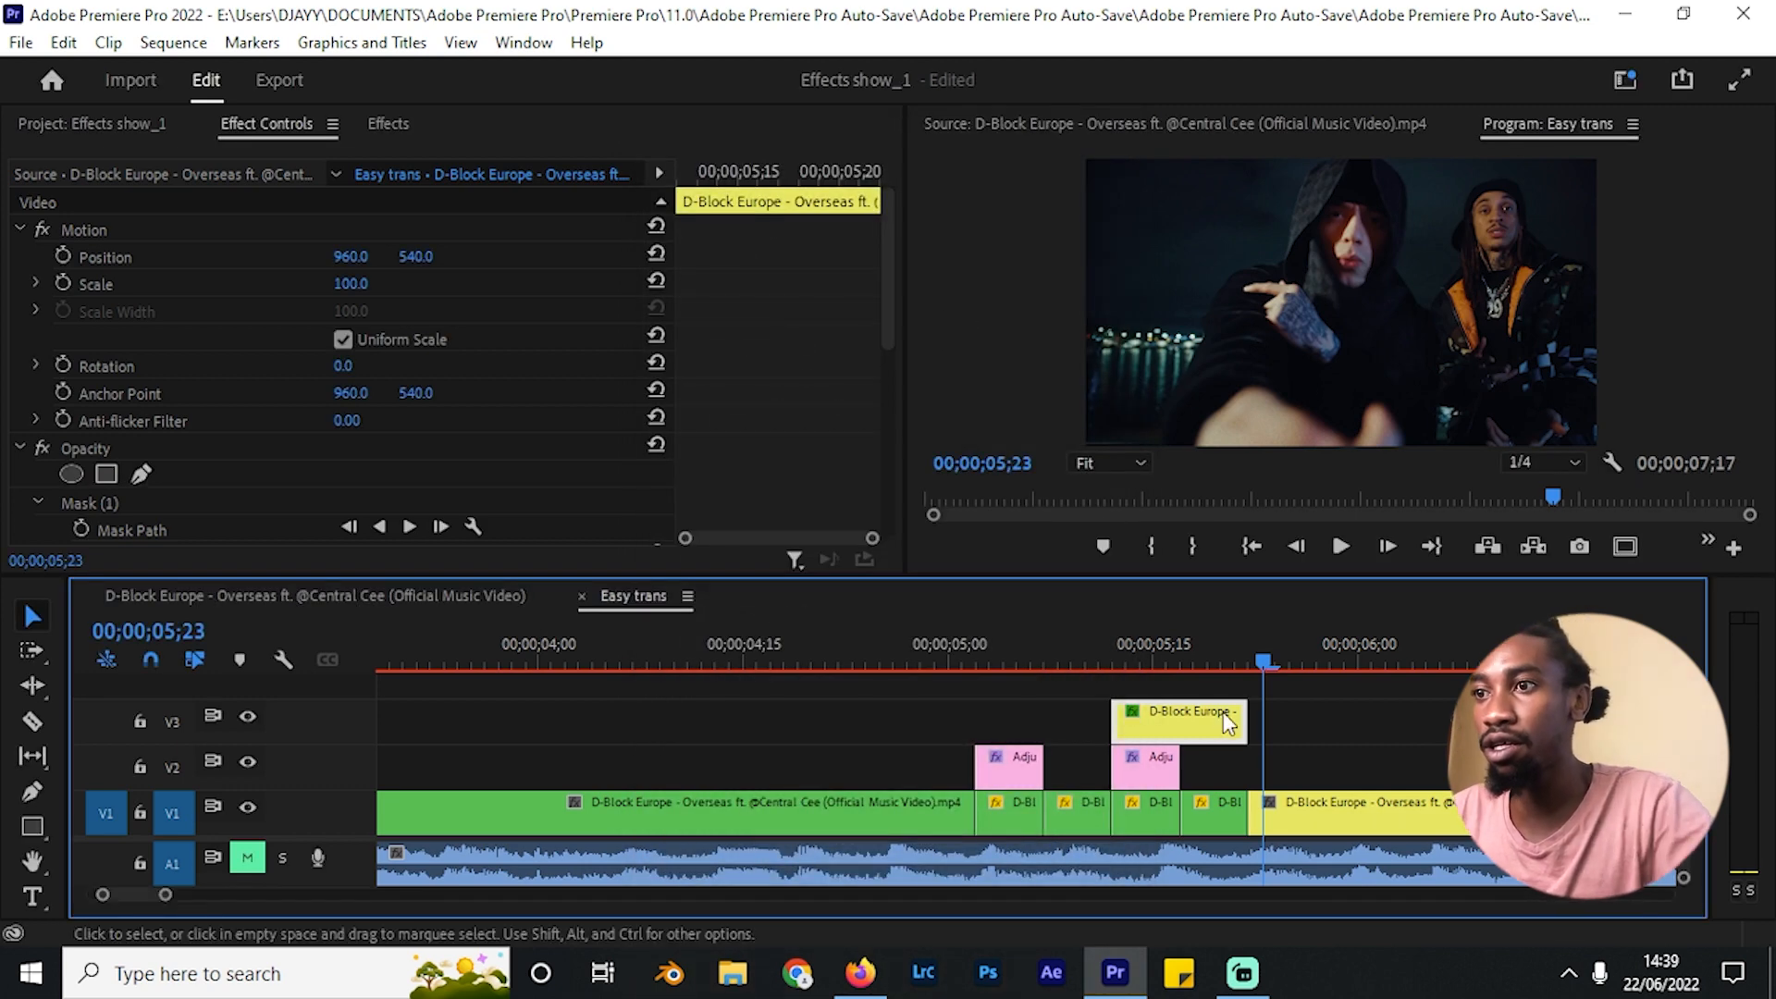
Step: Unmute audio track A1 and select its clip to show the applied audio effects
{"action": "scroll", "coordinate": [717, 279], "scroll_direction": "down", "scroll_amount": 10}
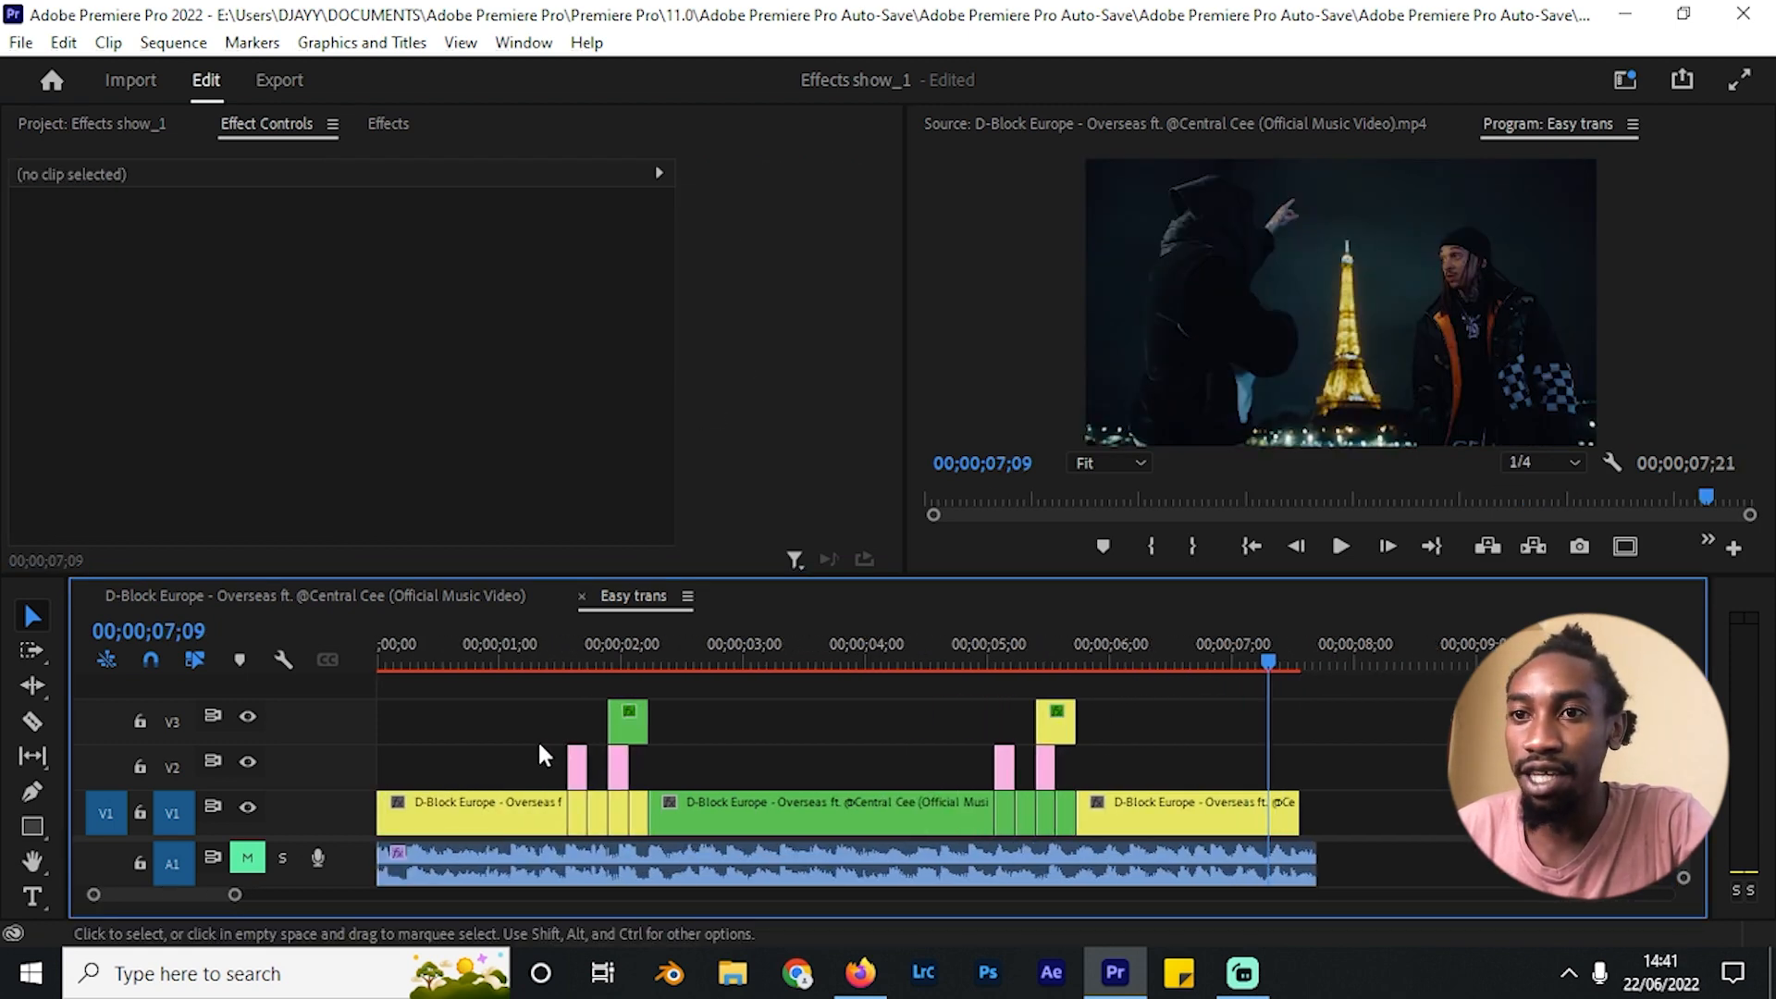
{"action": "left_click", "coordinate": [247, 857]}
{"action": "left_click", "coordinate": [529, 842]}
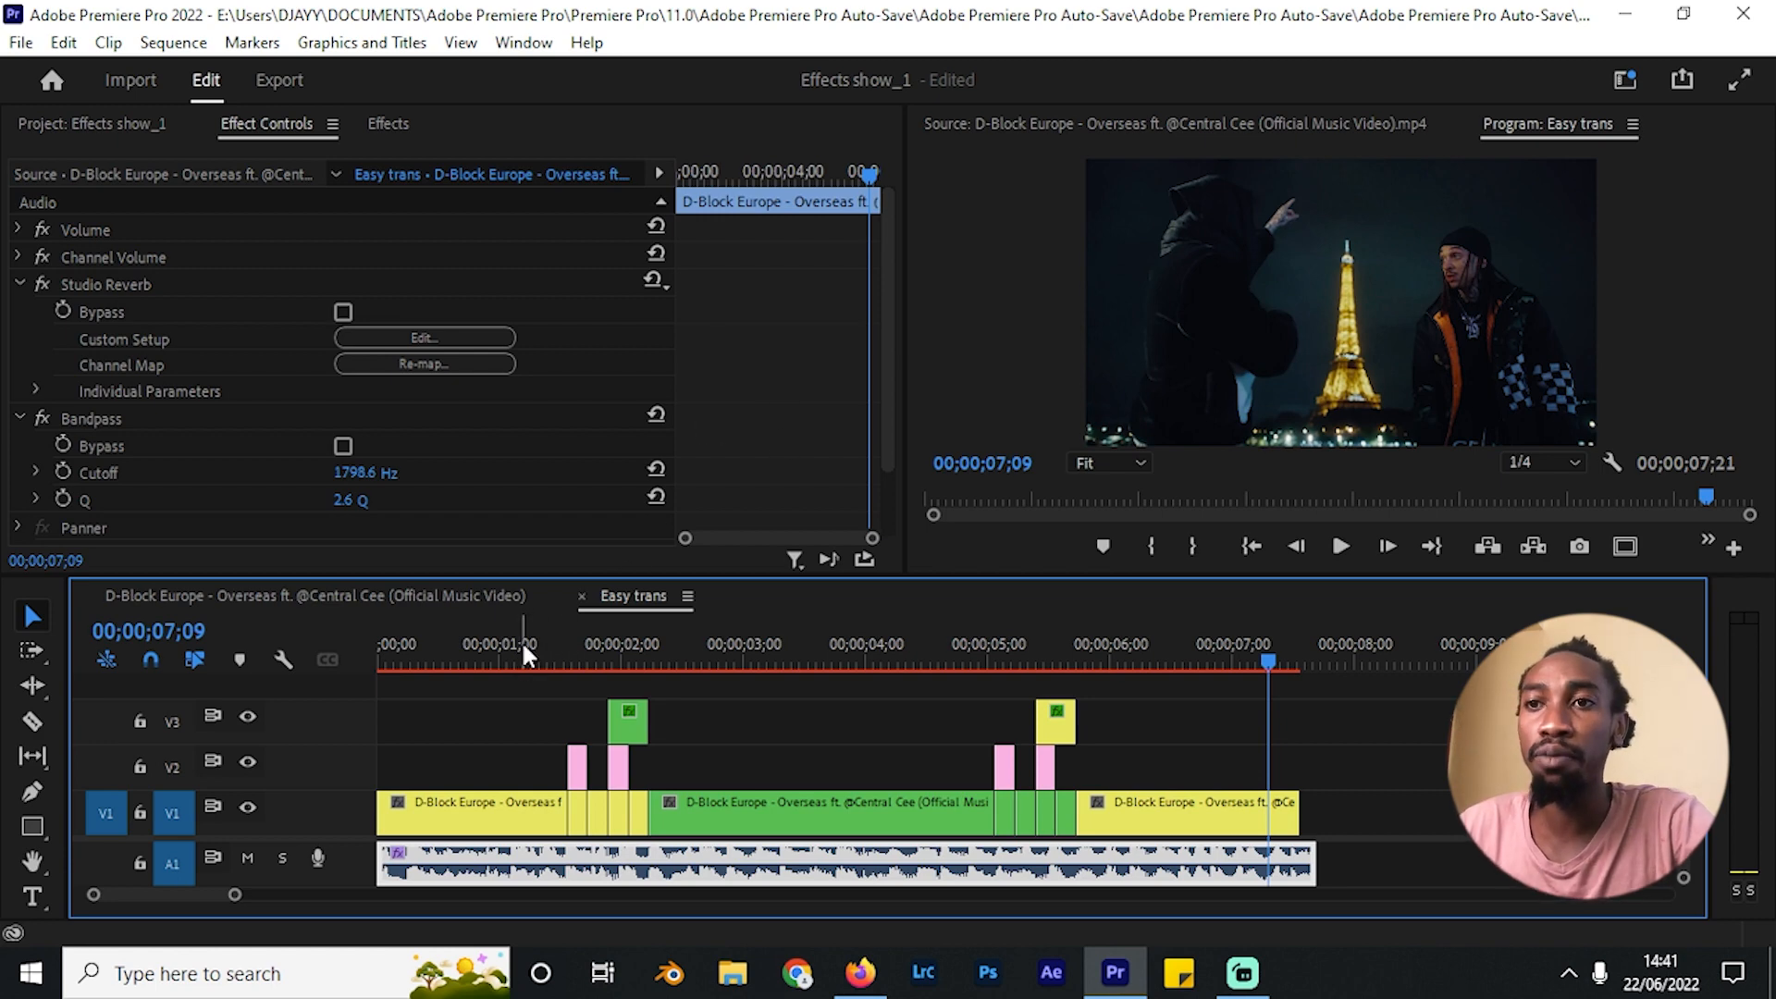
Step: Play back the sequence with sound from about 00;00;01;05 at a higher system volume to review both transitions
{"action": "left_click_drag", "start_coordinate": [523, 647], "coordinate": [242, 650]}
{"action": "key", "text": "XF86AudioRaiseVolume"}
{"action": "key", "text": "space"}
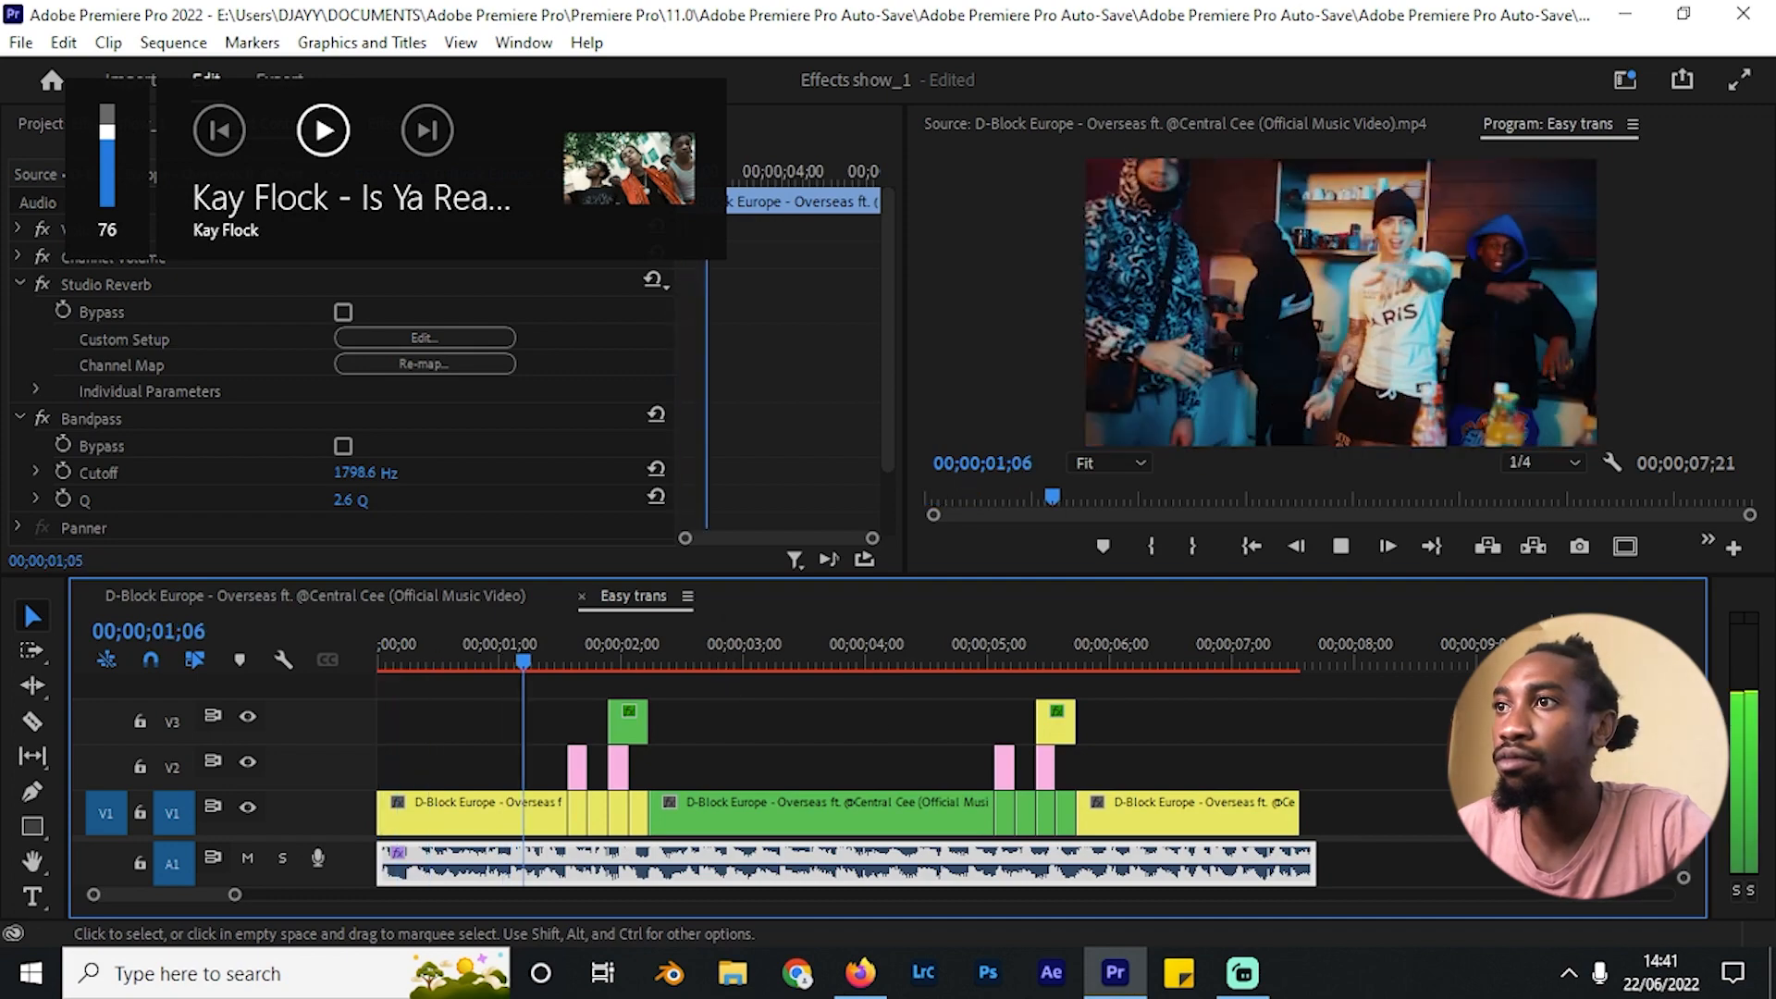